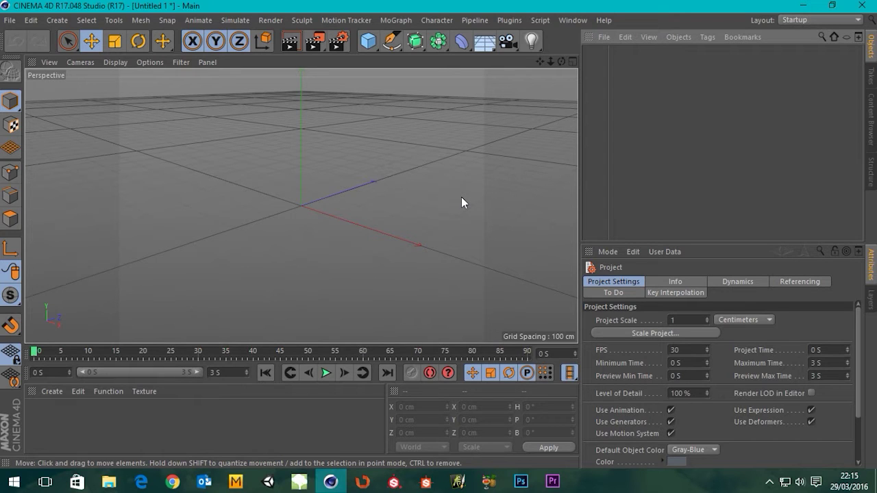
Add a cube and set the viewport display to Gouraud Shading (Lines).
click(371, 43)
click(469, 59)
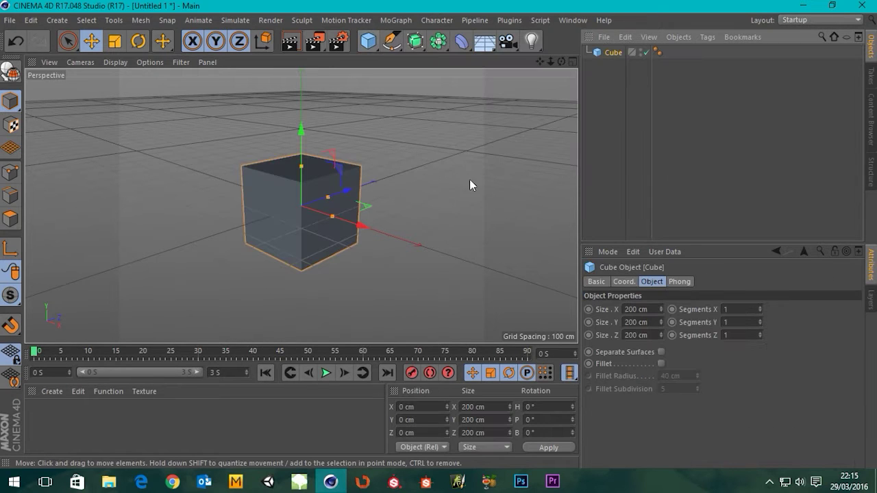
click(115, 61)
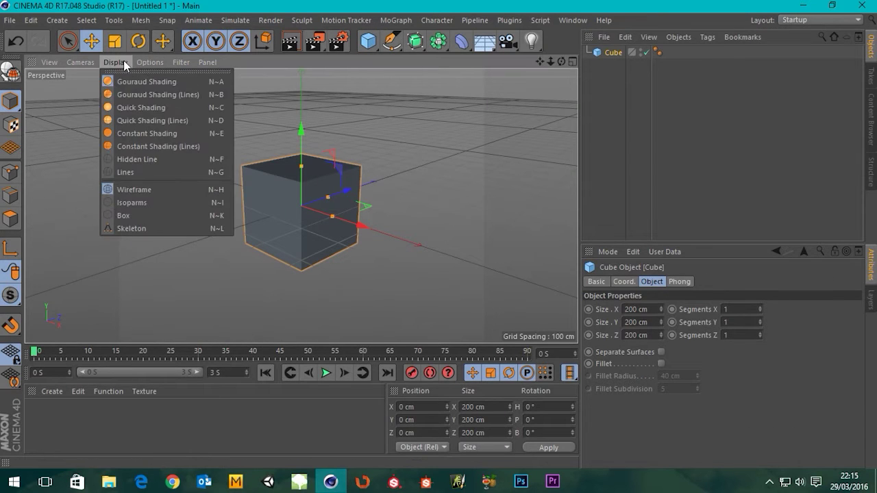
click(140, 96)
Stretch the cube to about 611 cm in X and 707 cm in Z, and raise it to about 101 cm in Y.
alt+drag(295, 205, 411, 171)
drag(368, 210, 477, 234)
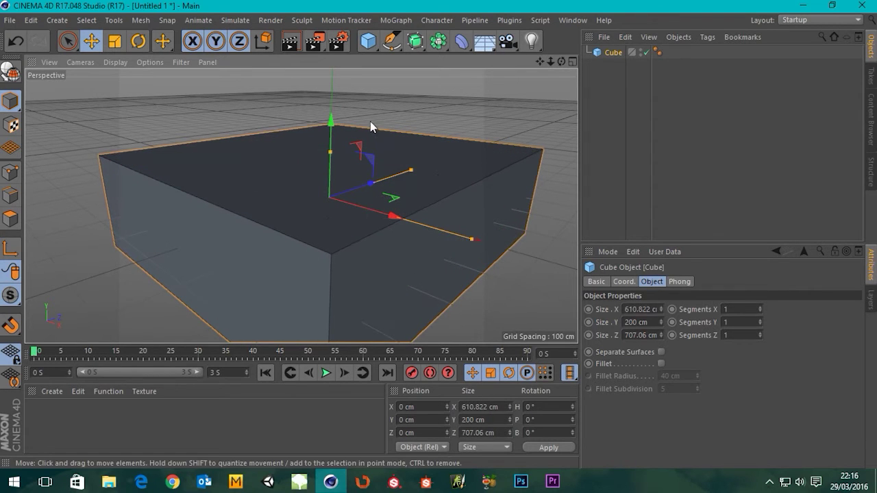
middle_click(417, 159)
middle_click(422, 255)
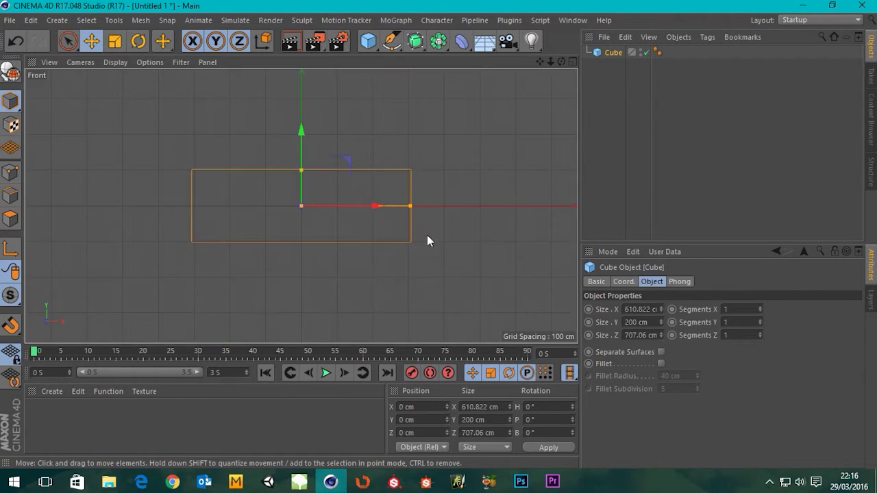
drag(300, 136, 297, 100)
middle_click(457, 146)
middle_click(186, 121)
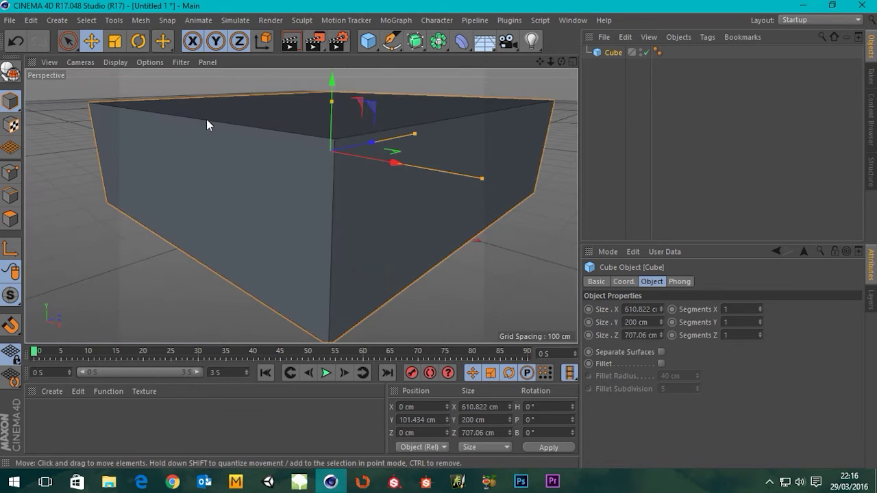
Make the cube editable and switch to edge mode.
scroll(316, 157, down, 2)
alt+drag(341, 205, 370, 199)
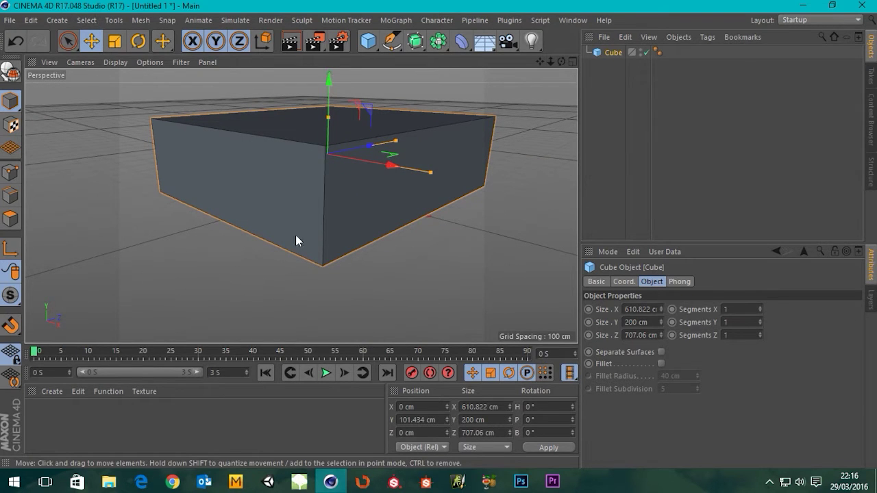
click(10, 71)
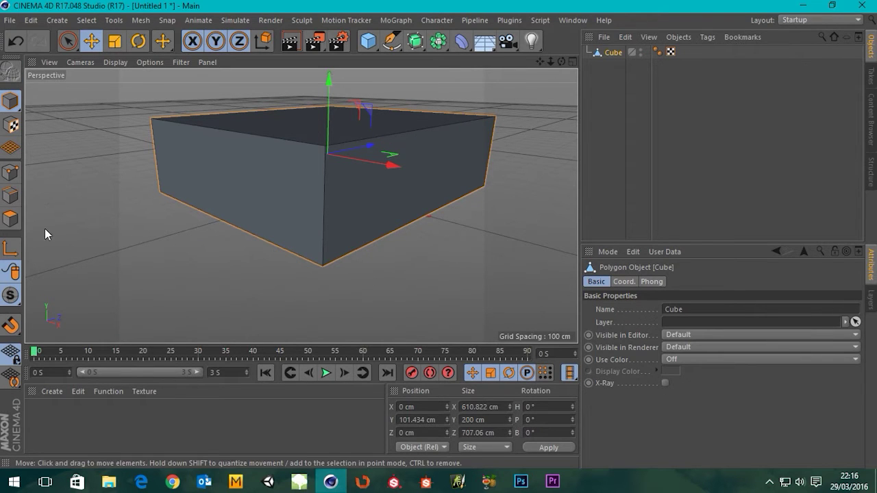
click(11, 195)
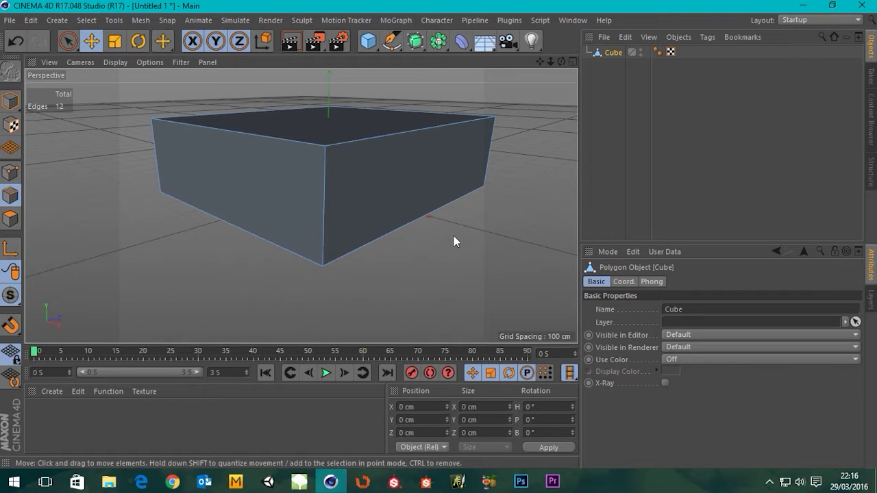
Activate the Rectangle Selection tool for picking the box's edges.
alt+drag(241, 219, 350, 220)
alt+middle_drag(293, 179, 409, 218)
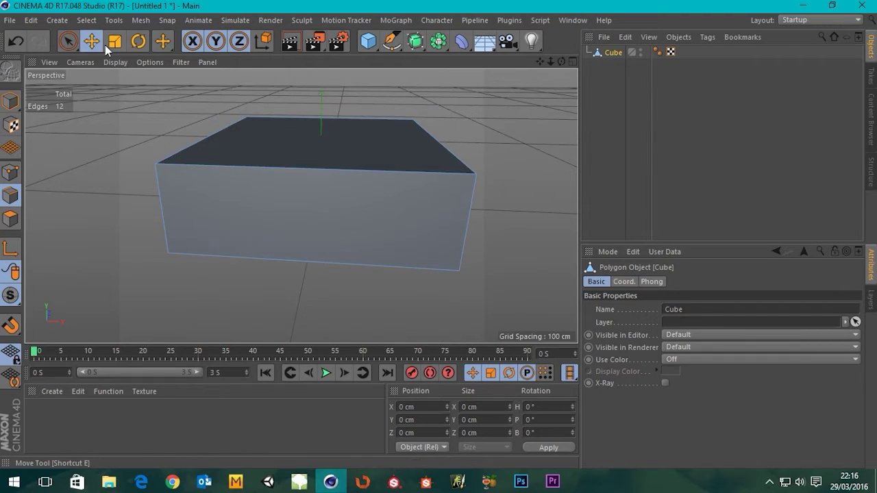
click(69, 45)
click(135, 82)
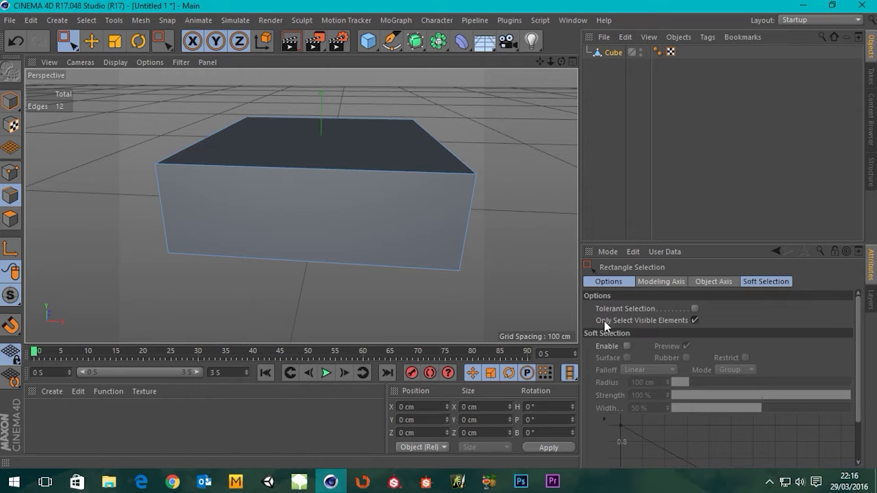
Try to select the edges crossing the middle of the box with narrow rectangle selections.
drag(396, 302, 288, 75)
drag(329, 124, 373, 308)
click(611, 55)
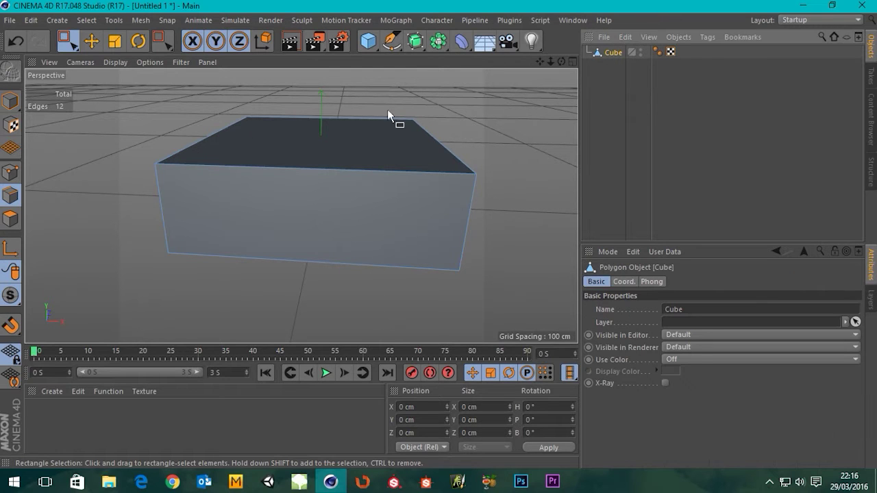
scroll(288, 188, down, 3)
drag(305, 117, 338, 282)
alt+drag(354, 196, 329, 196)
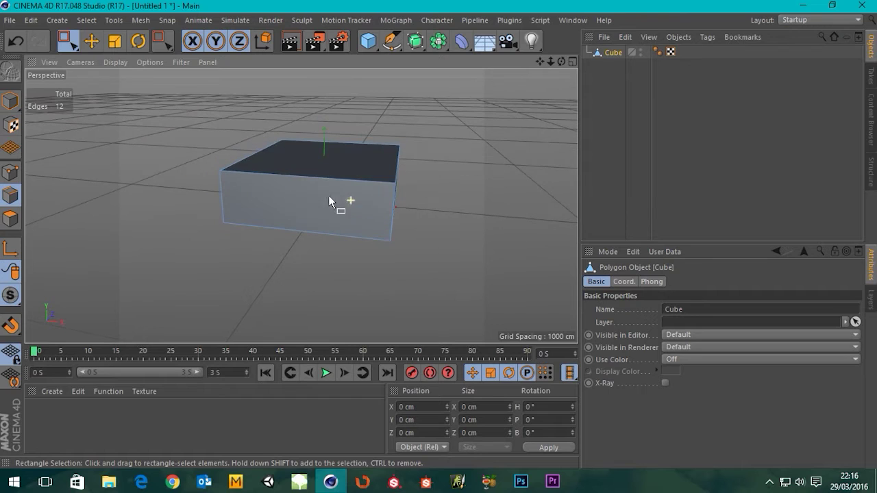
click(614, 52)
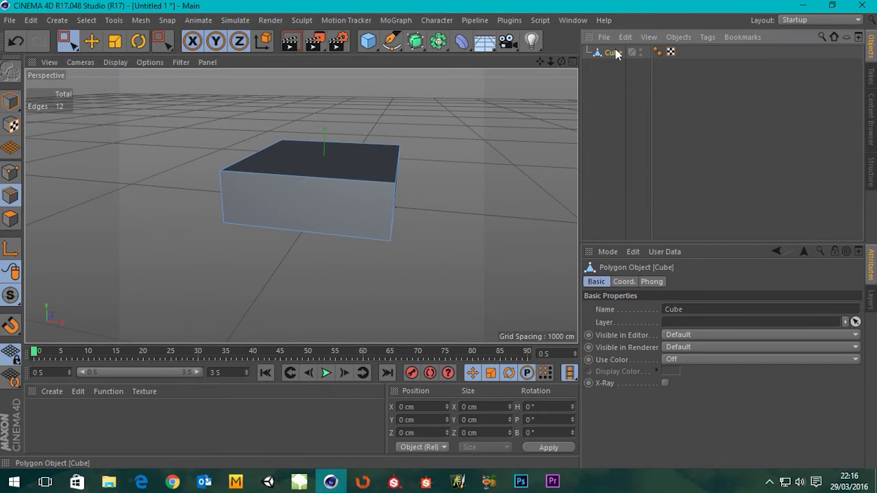
Enable Tolerant Selection, disable Only Select Visible Elements, and select the box's four edges running along X.
click(67, 42)
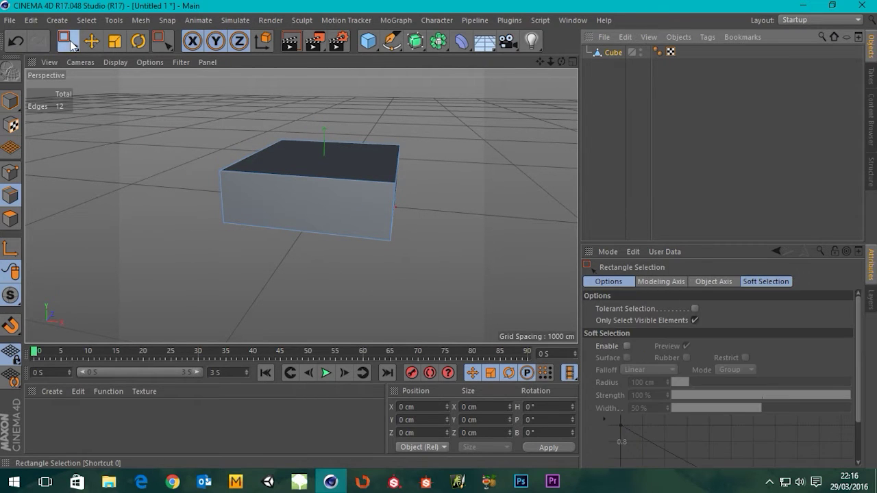
click(695, 308)
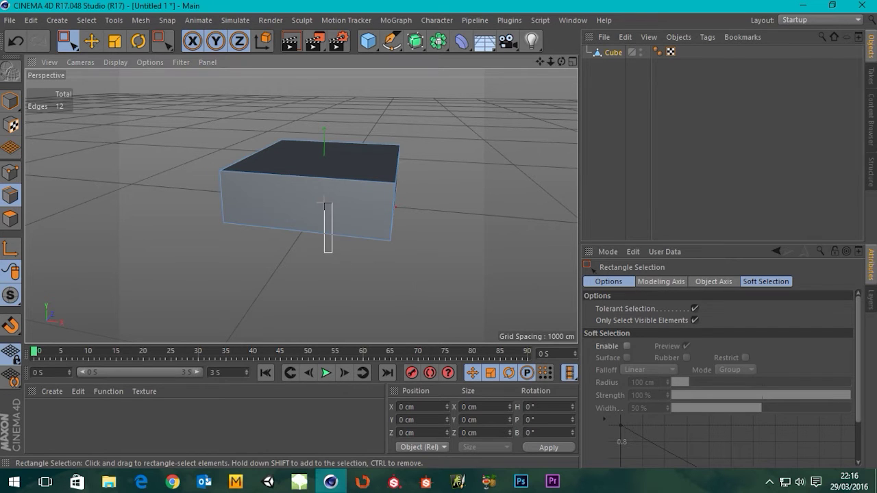
drag(327, 210, 324, 260)
alt+drag(334, 228, 382, 171)
click(696, 321)
alt+drag(414, 305, 330, 250)
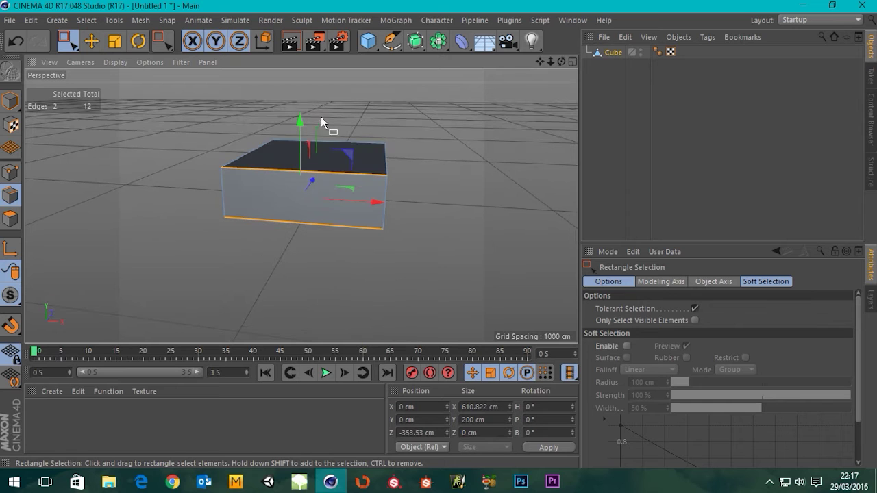
shift+drag(321, 116, 336, 288)
Apply an Edge Cut to the four selected edges with Create N-gons turned off.
alt+drag(343, 152, 222, 132)
right_click(222, 119)
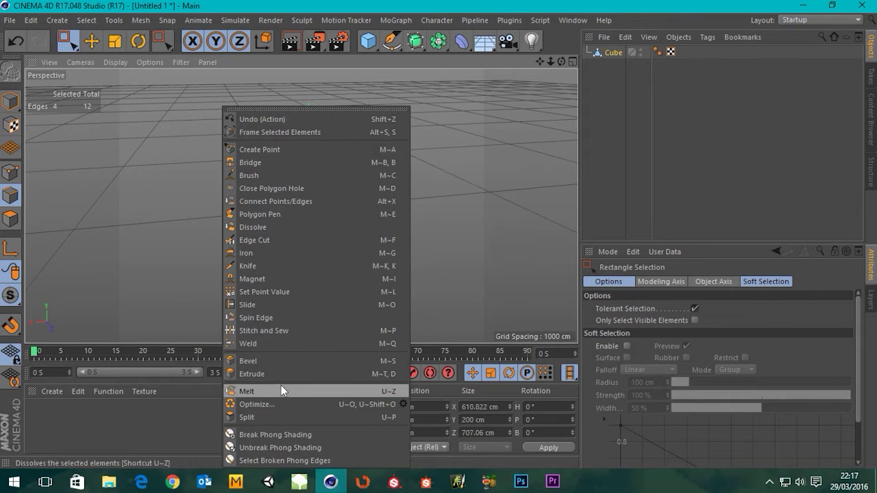
click(265, 241)
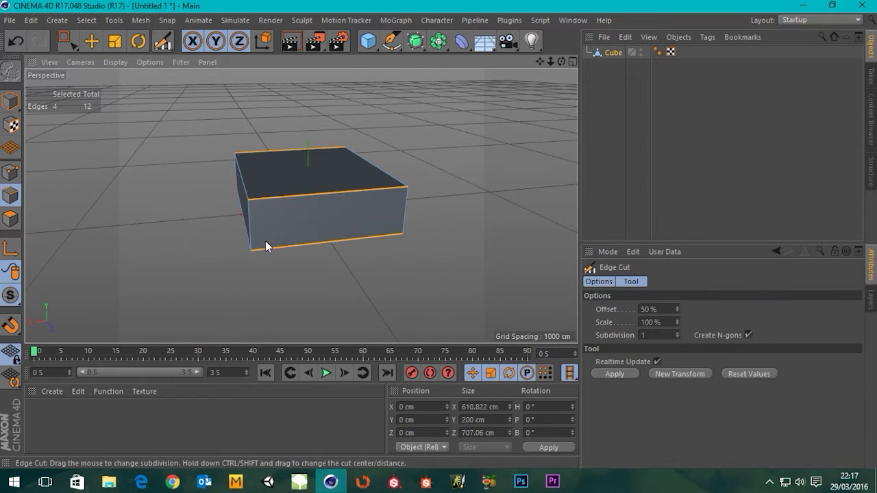
click(747, 334)
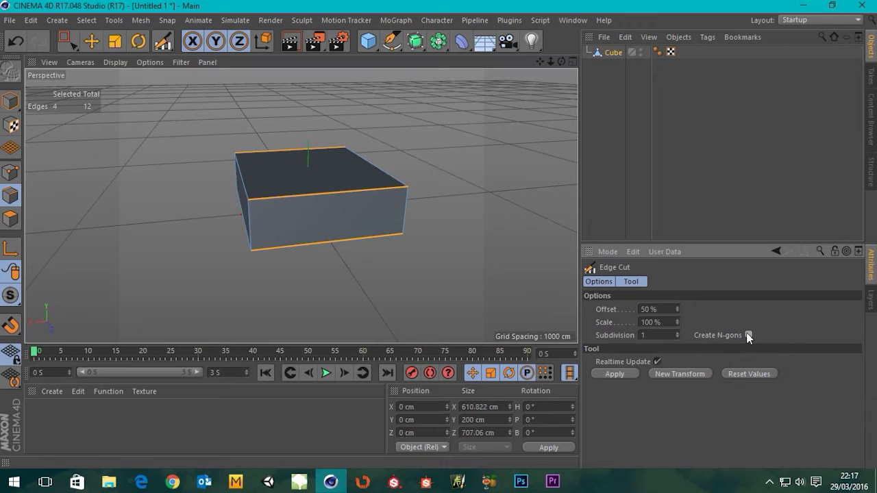
click(614, 374)
Set the edge cut's subdivision to 2, its offset to 50% and its scale to 136%.
scroll(381, 213, up, 3)
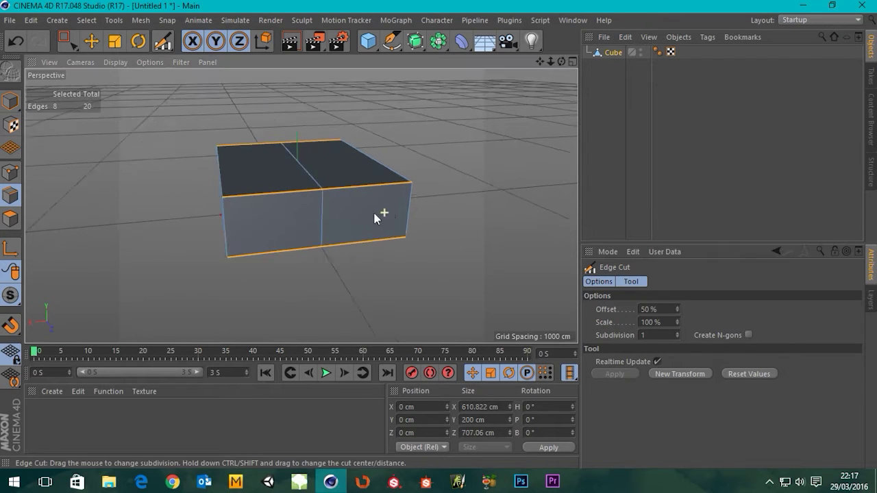
click(677, 333)
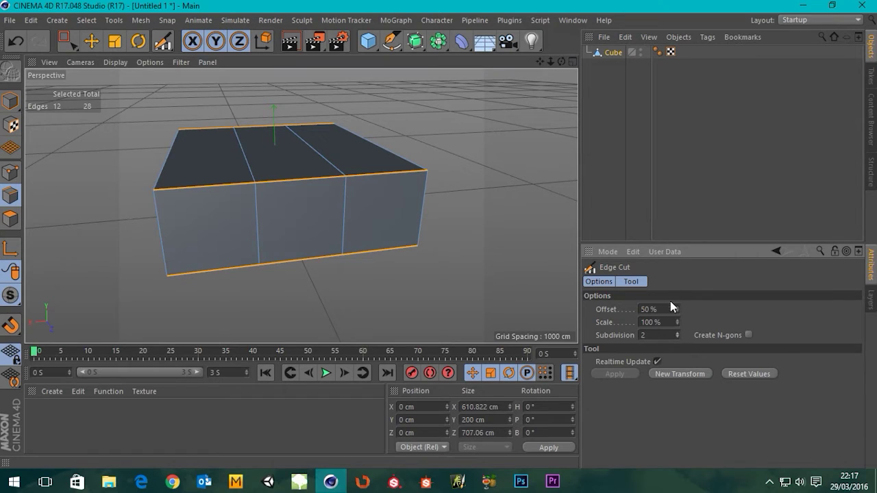
mouse_move(677, 307)
mouse_down()
mouse_move(677, 295)
mouse_move(677, 312)
mouse_up()
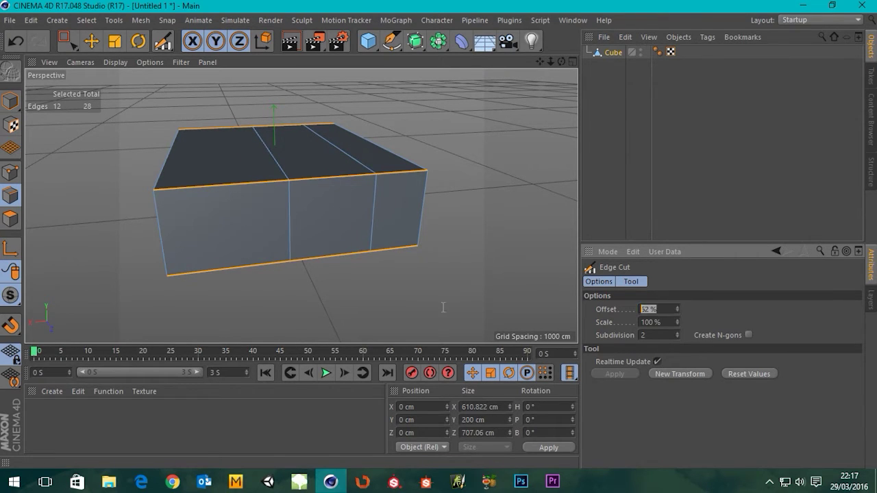
text(50)
key(Return)
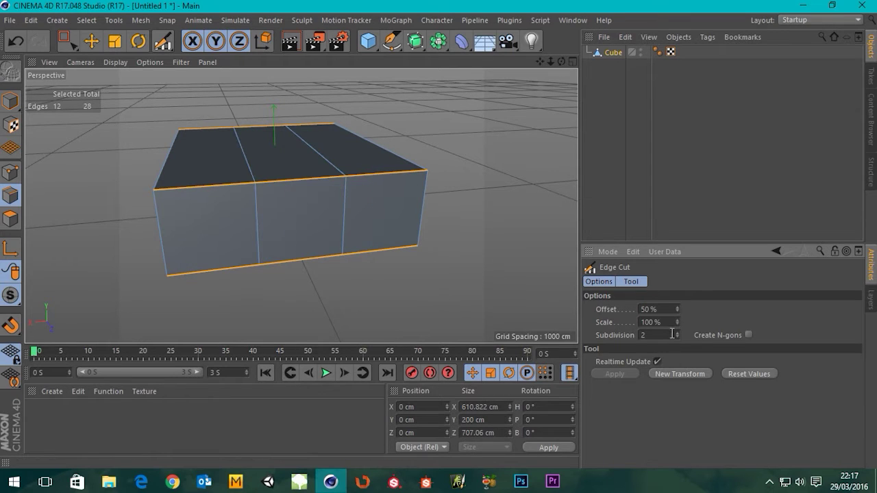
drag(678, 320, 677, 310)
Select the eight box edges running along Z, including those created by the cuts, with Rectangle Selection.
alt+drag(407, 206, 218, 220)
alt+drag(428, 207, 373, 218)
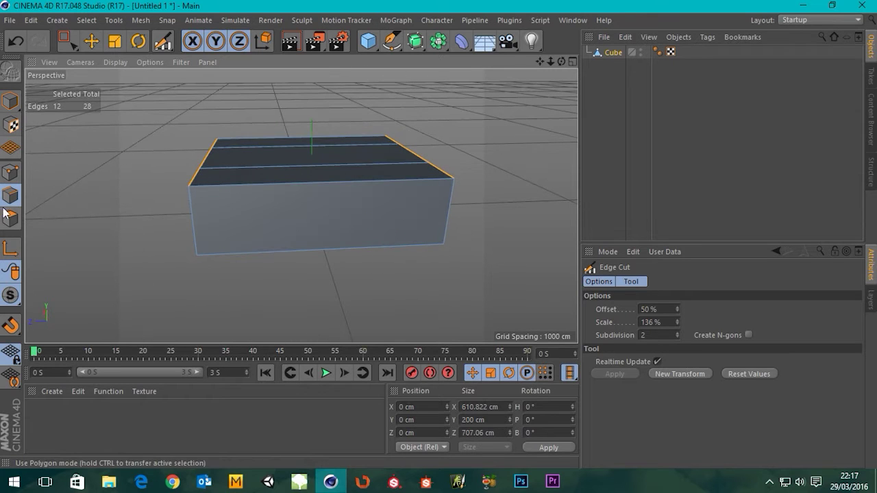
click(64, 41)
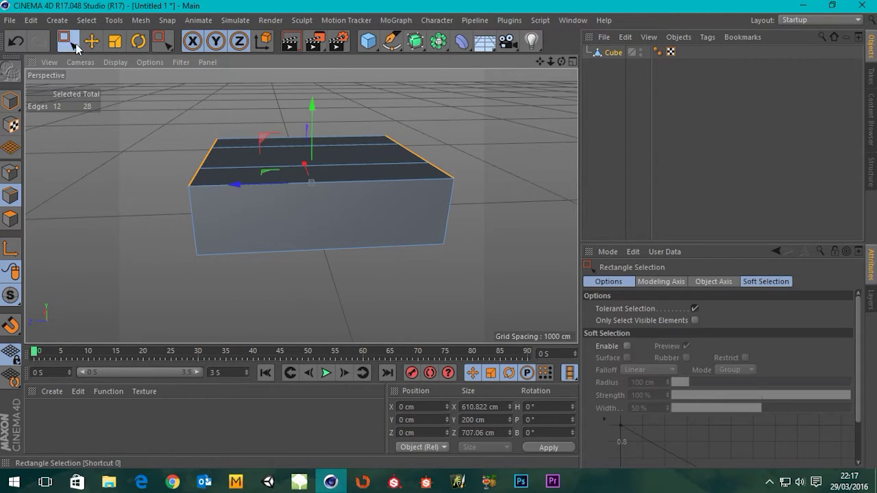
drag(296, 135, 337, 313)
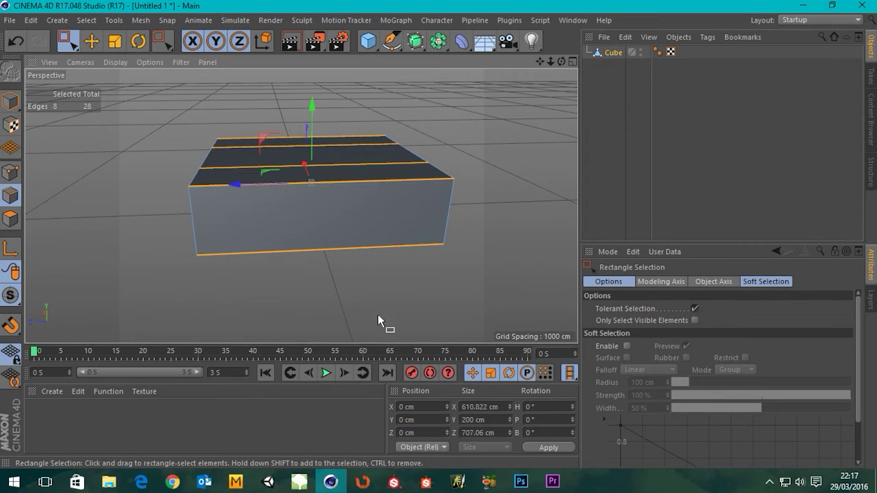
Apply an Edge Cut with subdivision 2 to the selected edges and set its scale to about 115%.
right_click(453, 123)
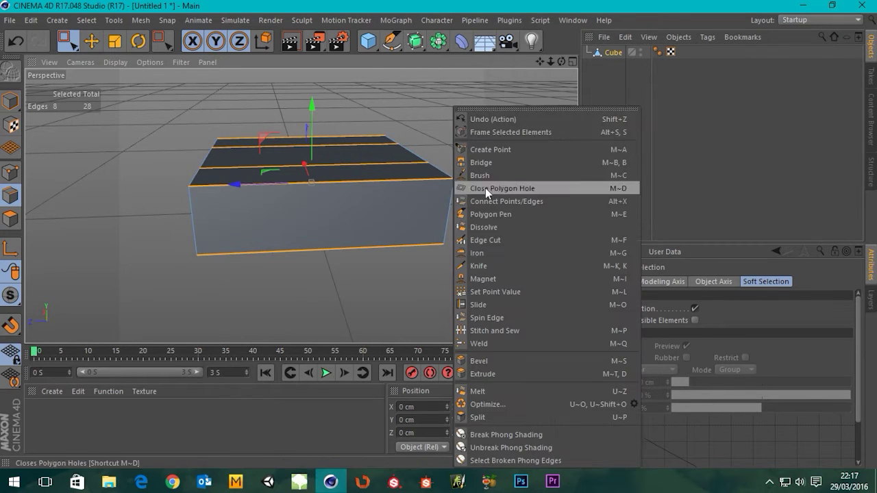
click(493, 242)
click(626, 375)
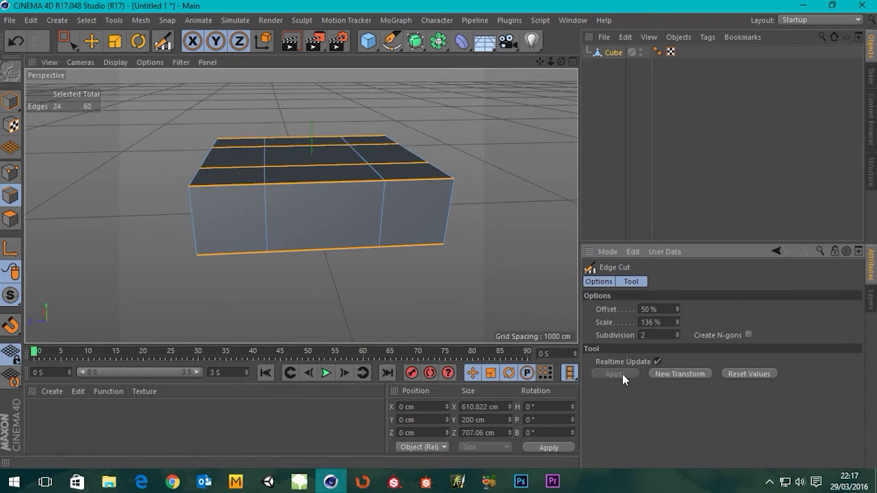
alt+drag(312, 236, 332, 236)
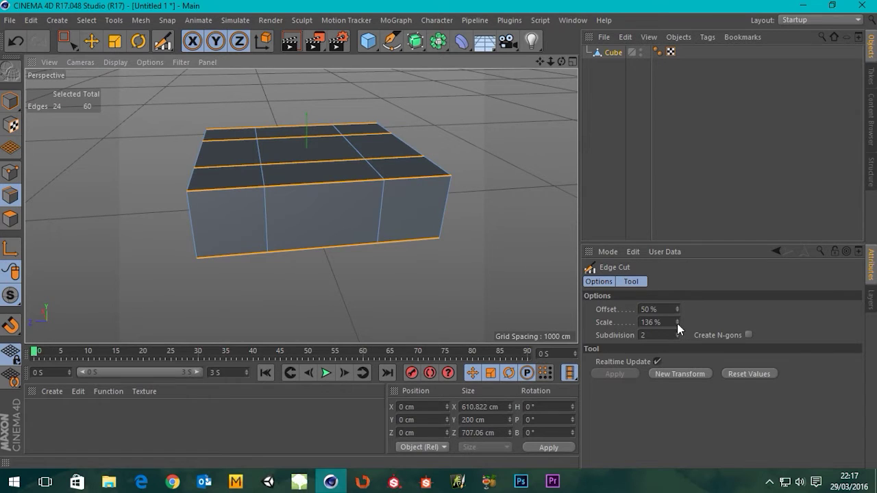
drag(677, 323, 677, 338)
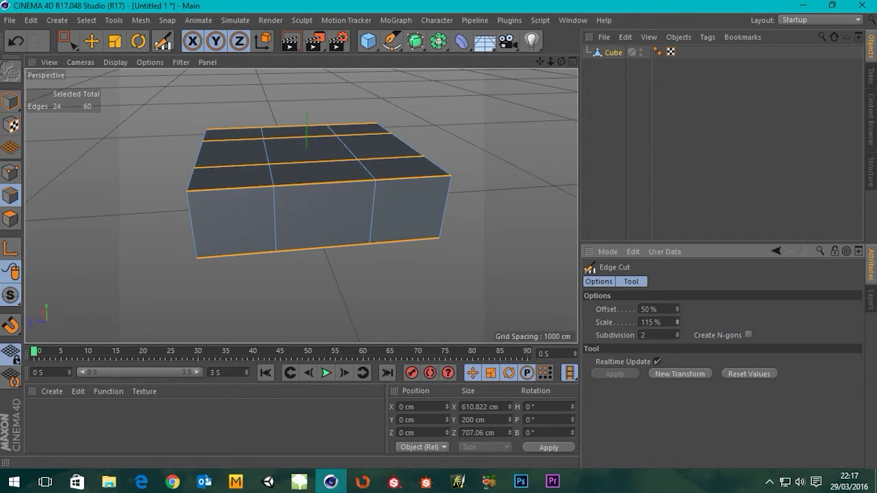
Return to Rectangle Selection and deselect all edges of the box.
click(68, 42)
alt+drag(277, 237, 213, 171)
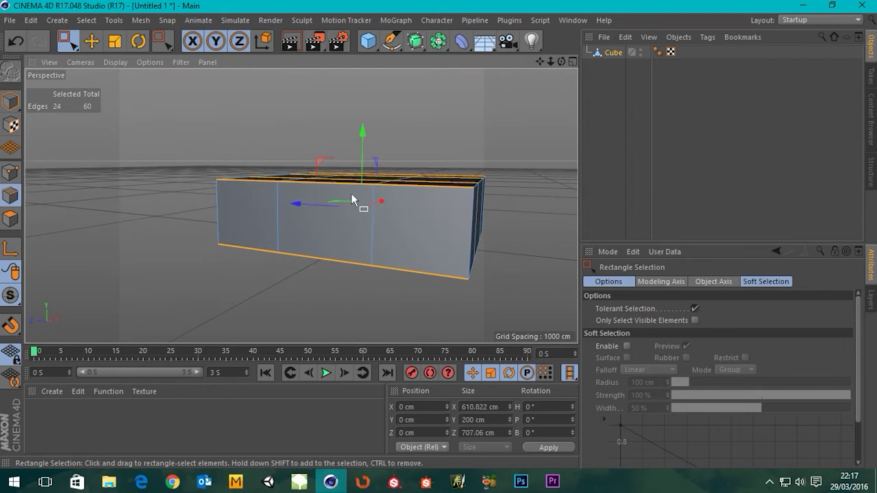
mouse_move(352, 196)
alt+mouse_down()
mouse_move(305, 194)
mouse_move(343, 215)
mouse_move(337, 221)
mouse_move(364, 215)
mouse_move(326, 232)
mouse_move(349, 198)
mouse_move(356, 209)
mouse_move(367, 197)
alt+mouse_up()
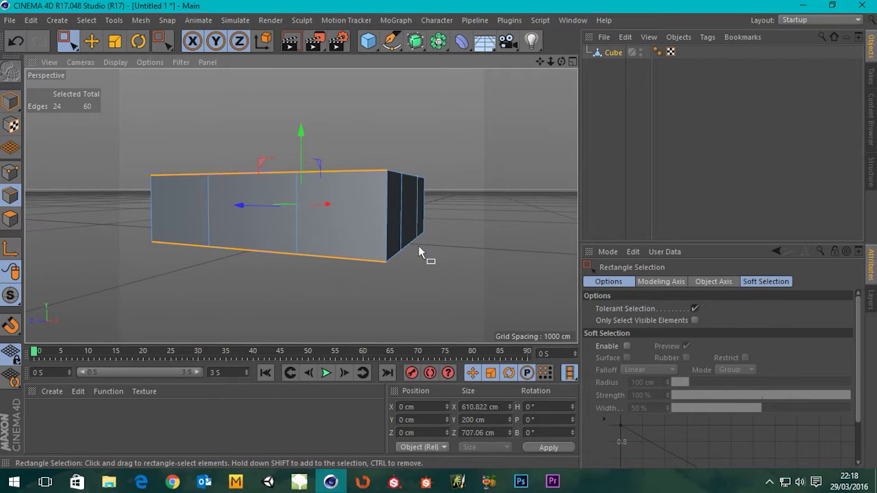
alt+drag(422, 246, 441, 268)
click(459, 297)
Cut the box horizontally near its upper and lower edges, using the Knife in Plane mode on the X-Z plane.
right_click(442, 245)
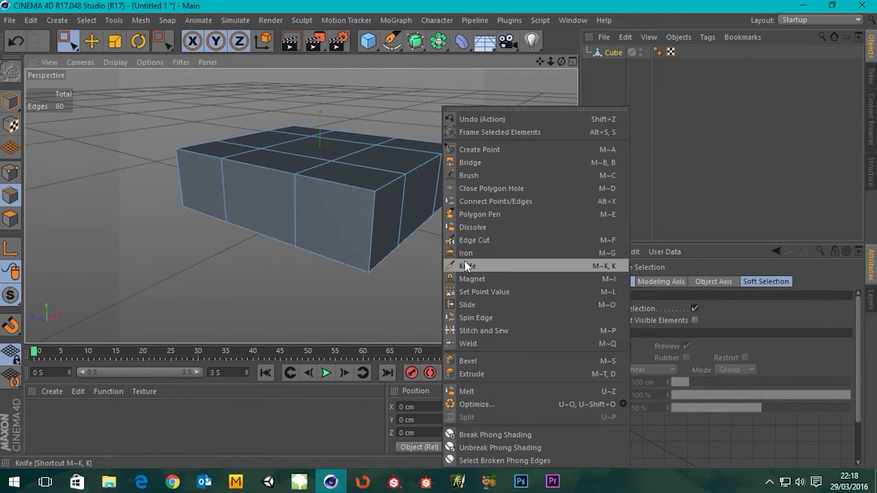
click(466, 266)
click(636, 298)
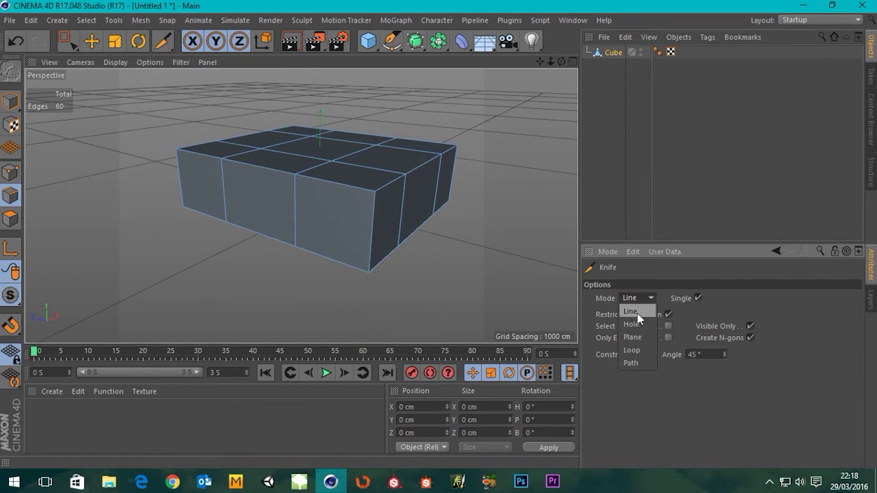
click(633, 337)
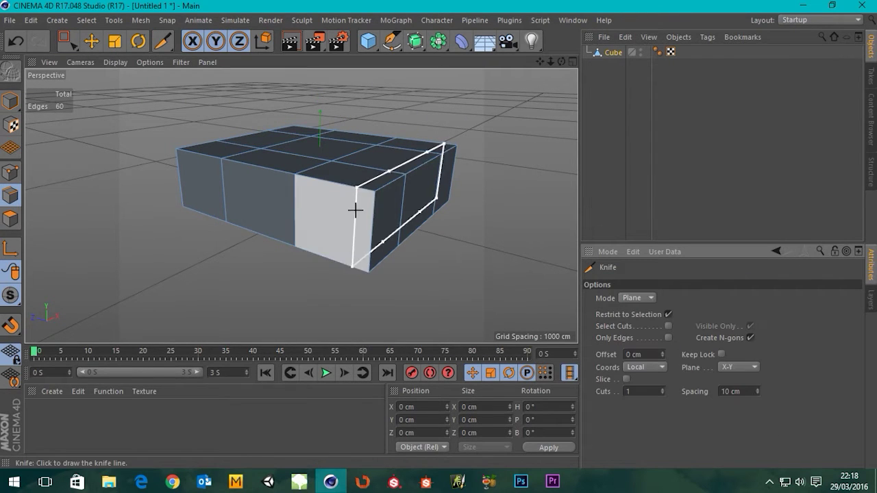
click(728, 366)
click(727, 392)
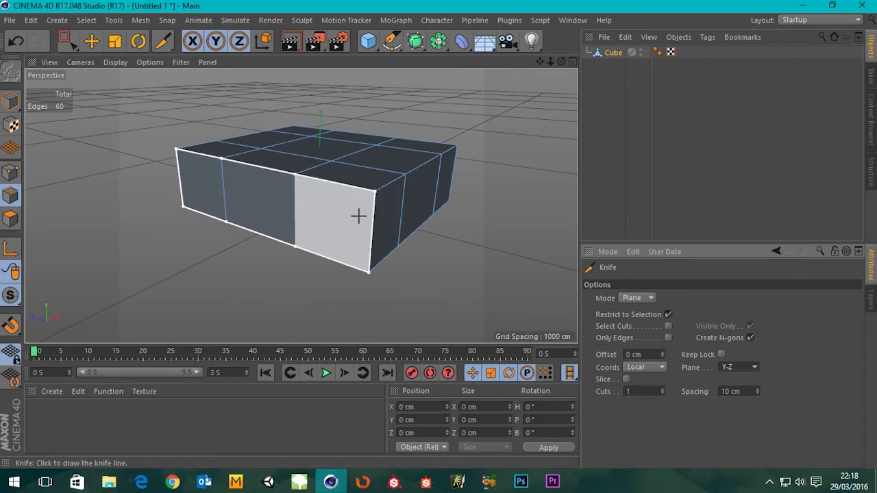
click(752, 368)
click(728, 406)
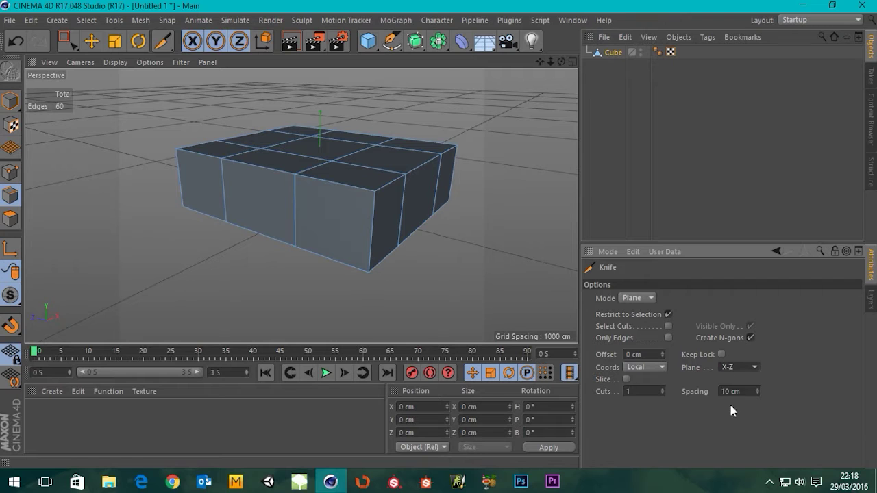
click(349, 197)
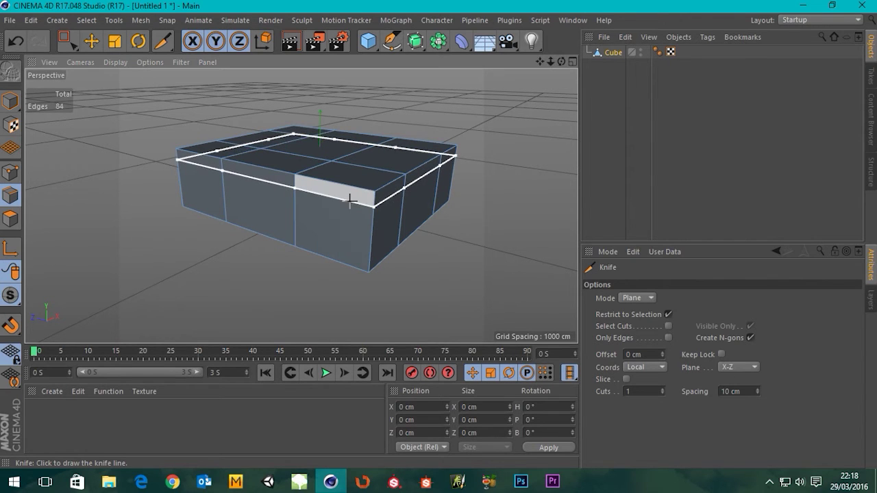
click(347, 250)
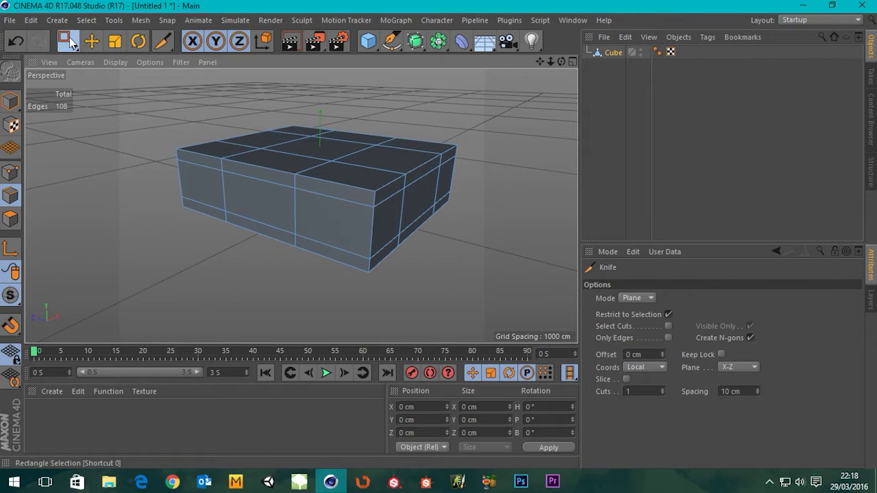
Delete the middle polygon on each of two adjacent sides of the box in polygon mode with Live Selection.
drag(67, 42, 118, 62)
scroll(256, 197, up, 3)
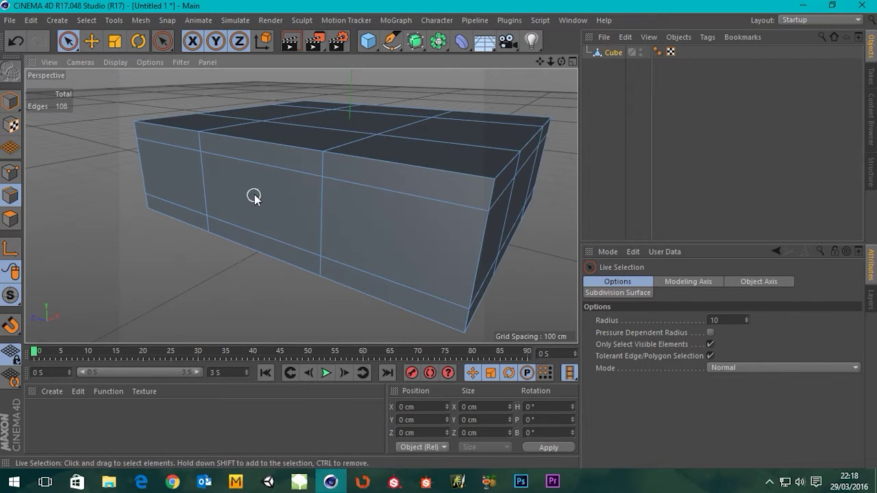
alt+drag(260, 193, 429, 192)
scroll(290, 189, down, 3)
scroll(290, 188, down, 3)
alt+middle_drag(206, 189, 288, 188)
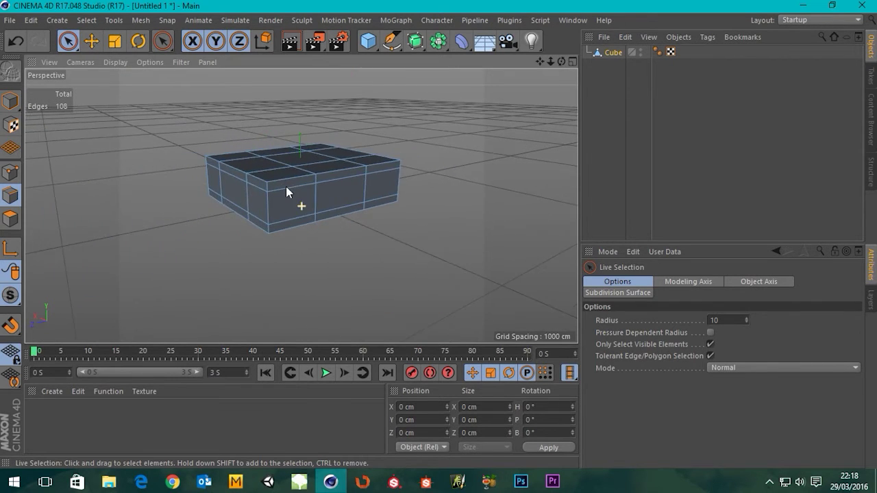
alt+drag(290, 192, 295, 204)
scroll(295, 203, up, 3)
alt+middle_drag(283, 172, 301, 197)
click(15, 219)
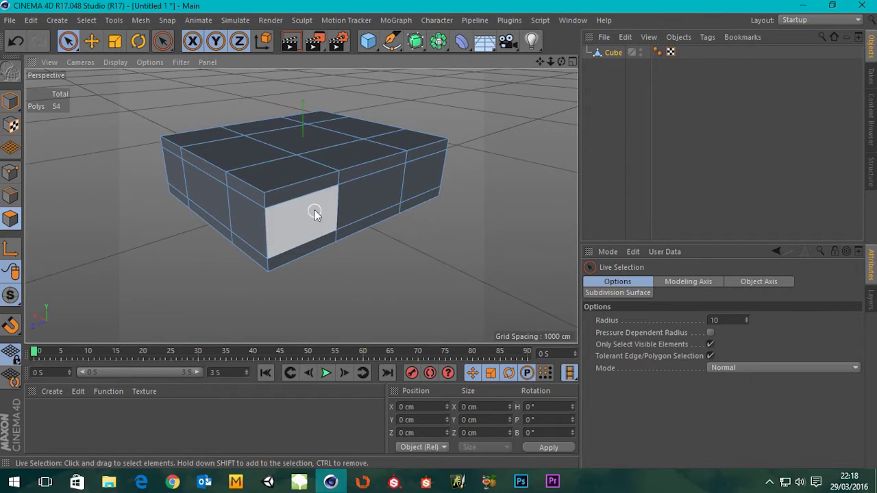
click(363, 197)
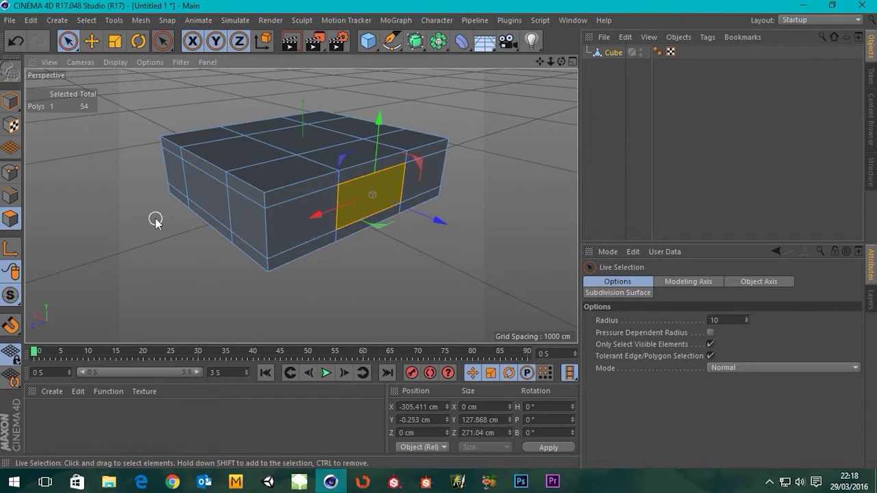
shift+click(209, 201)
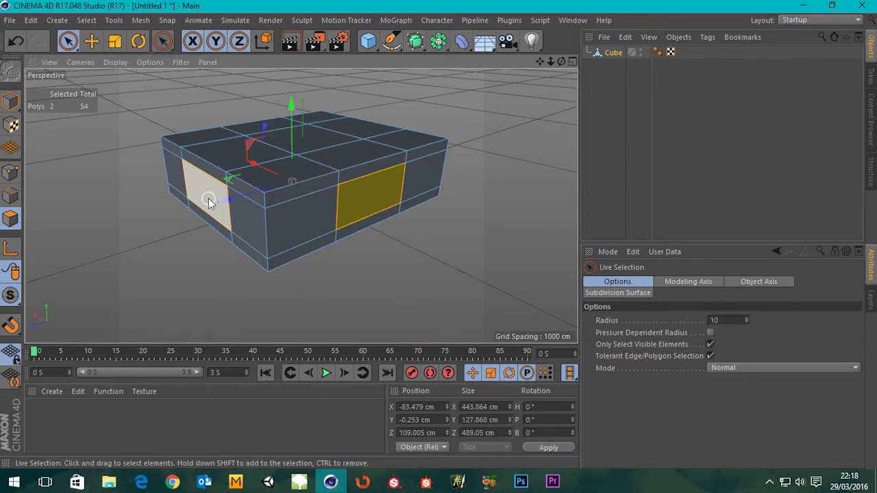
key(Delete)
Examine the box and its two side openings from several angles.
alt+right_drag(286, 196, 332, 198)
alt+drag(383, 198, 217, 174)
alt+middle_drag(441, 222, 329, 246)
alt+drag(390, 252, 214, 235)
alt+drag(149, 213, 480, 230)
alt+right_drag(345, 225, 96, 218)
alt+middle_drag(89, 216, 366, 188)
alt+right_drag(366, 188, 155, 214)
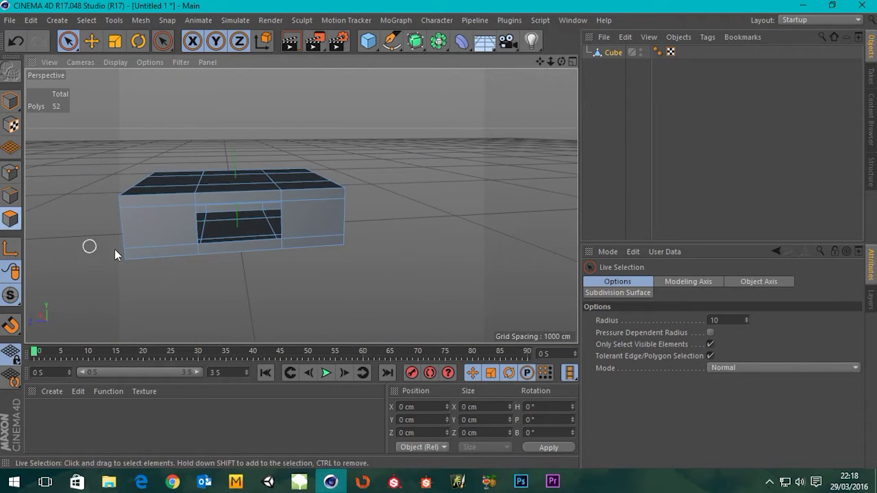
Select all polygons to examine the face colours inside and outside the box through the openings, and deselect them.
key(ctrl+a)
scroll(223, 266, up, 4)
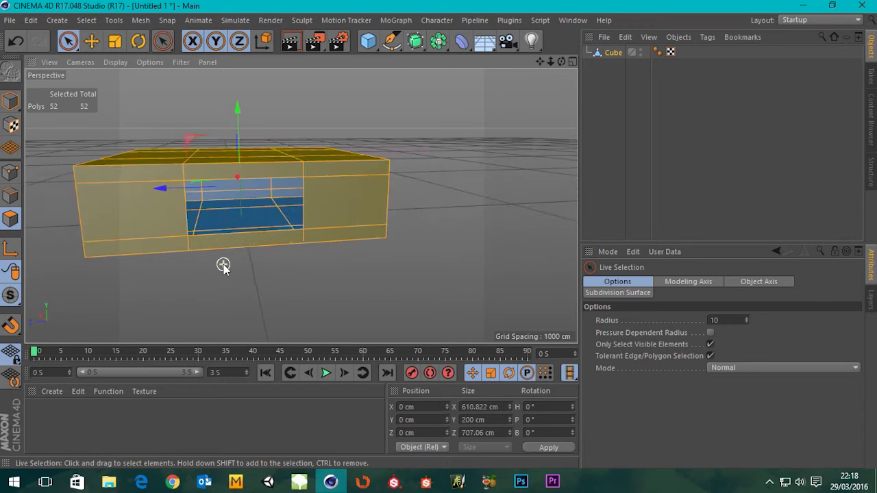
alt+drag(208, 222, 269, 253)
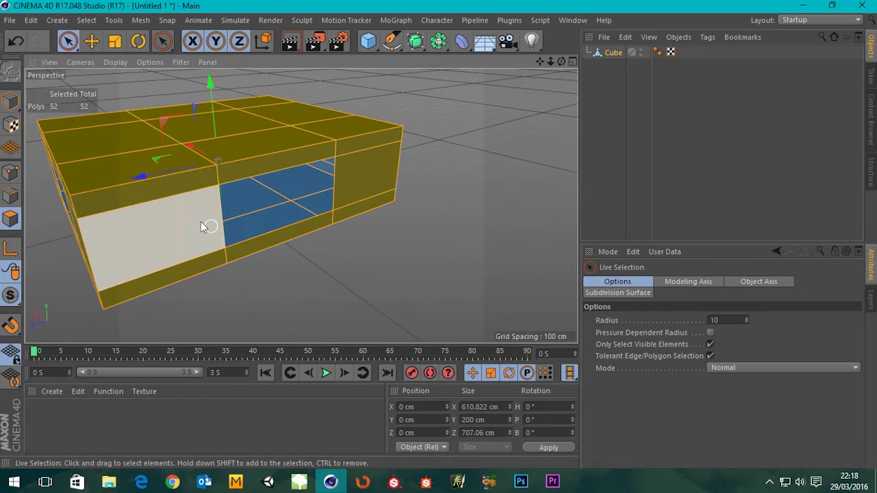
alt+middle_drag(198, 223, 288, 233)
alt+drag(301, 205, 295, 236)
scroll(293, 237, down, 2)
alt+right_drag(293, 238, 395, 83)
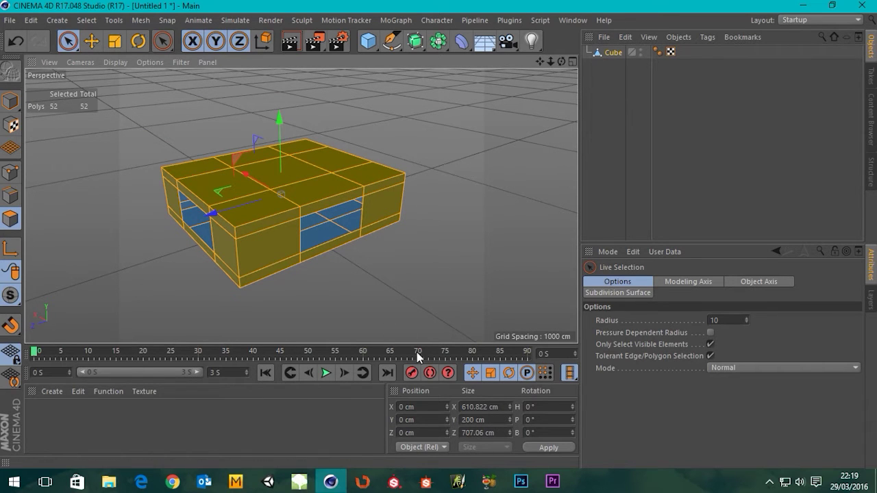
scroll(350, 257, up, 8)
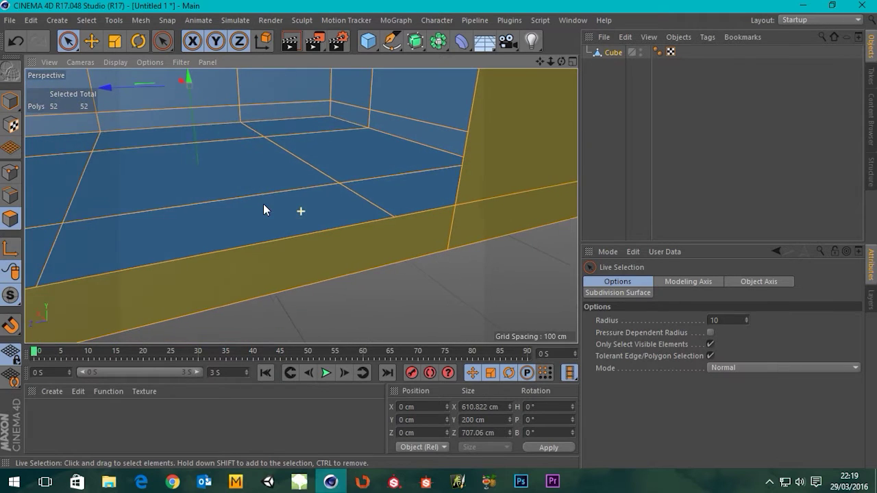
alt+middle_drag(270, 164, 301, 206)
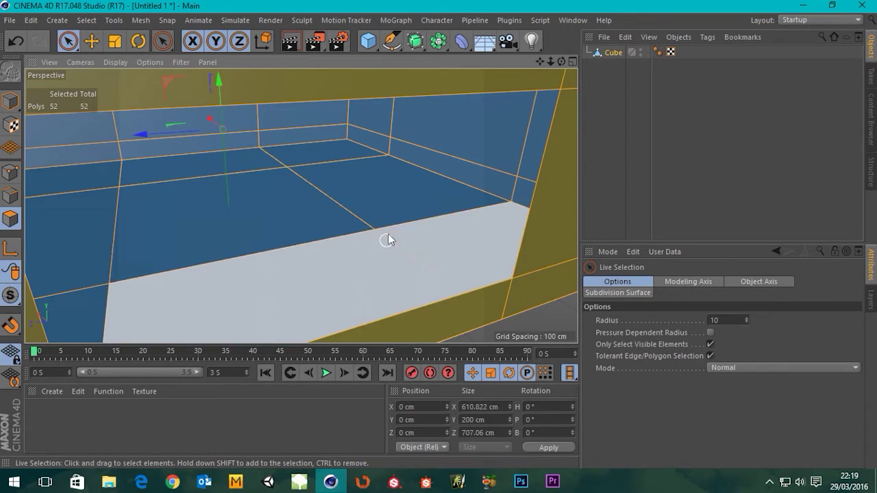
scroll(373, 227, down, 8)
click(376, 295)
Add a standard camera to the scene.
scroll(401, 168, up, 4)
click(507, 41)
click(559, 61)
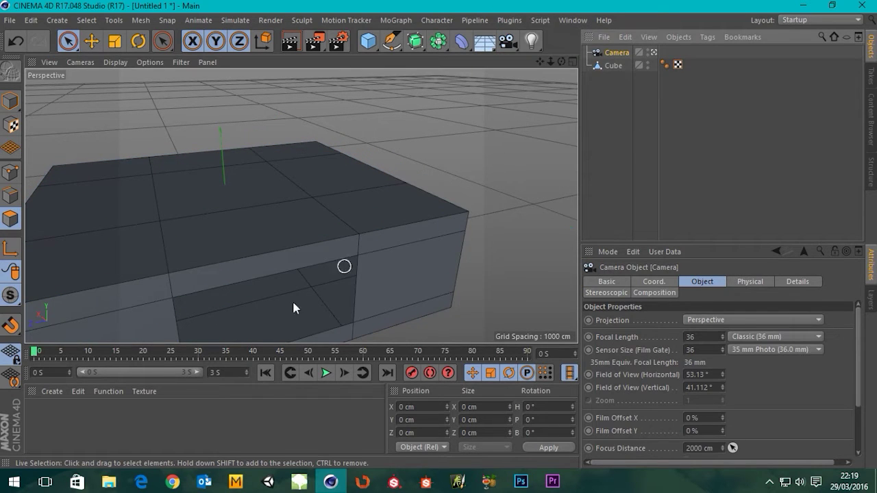
Place the camera's view inside the box, facing the corner between the two window openings.
scroll(327, 256, up, 6)
alt+drag(291, 248, 147, 218)
scroll(178, 226, down, 3)
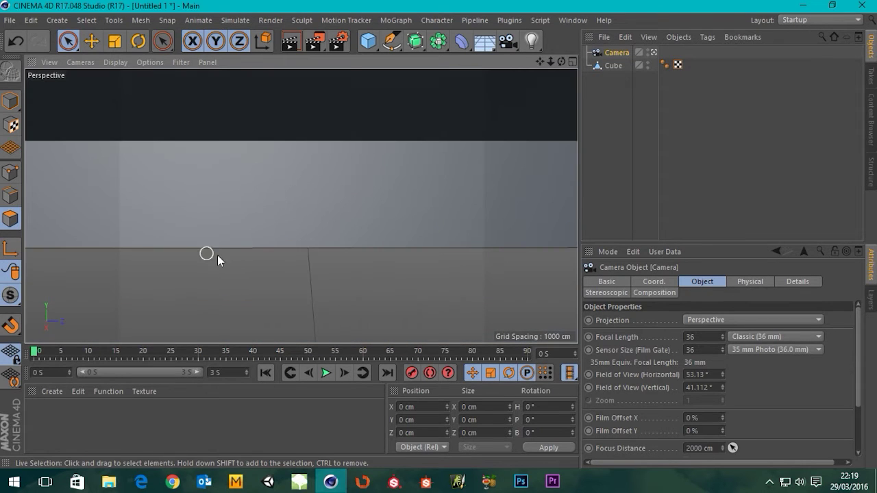
scroll(373, 259, up, 2)
scroll(350, 233, up, 3)
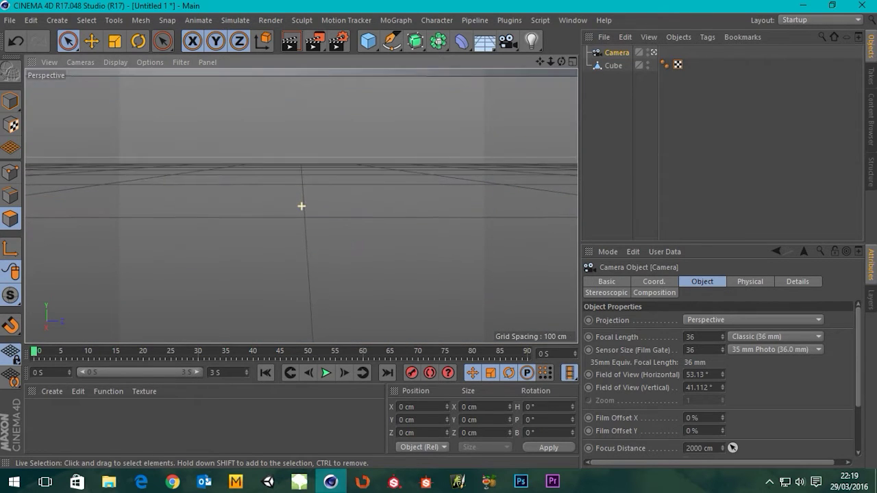
scroll(323, 202, down, 4)
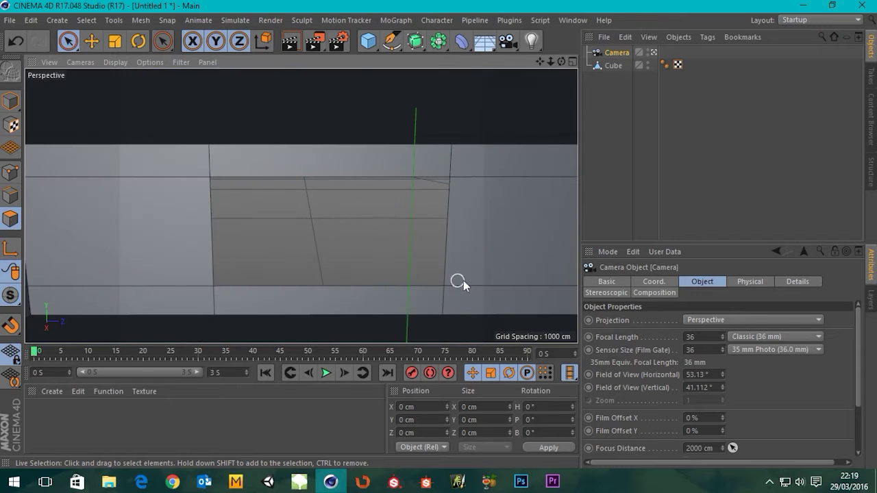
alt+drag(464, 283, 446, 273)
scroll(445, 270, down, 1)
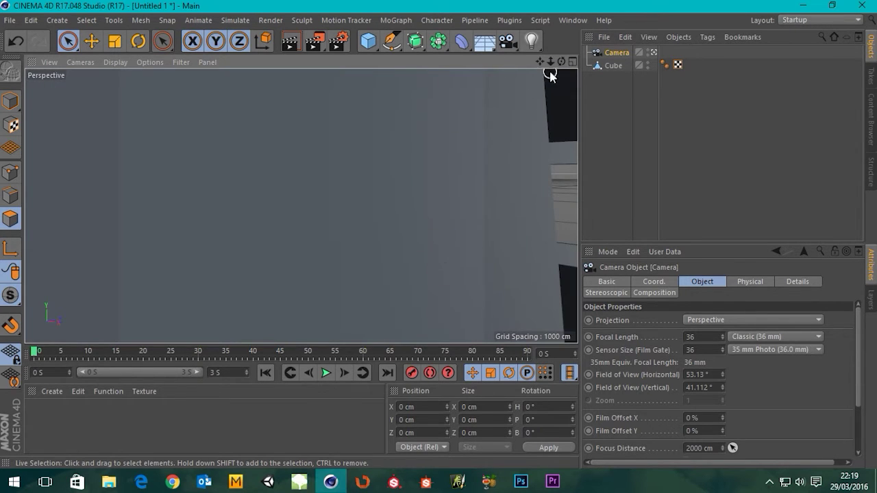
mouse_move(550, 61)
mouse_down()
mouse_move(521, 61)
mouse_move(542, 62)
mouse_up()
drag(302, 206, 301, 206)
drag(550, 62, 551, 62)
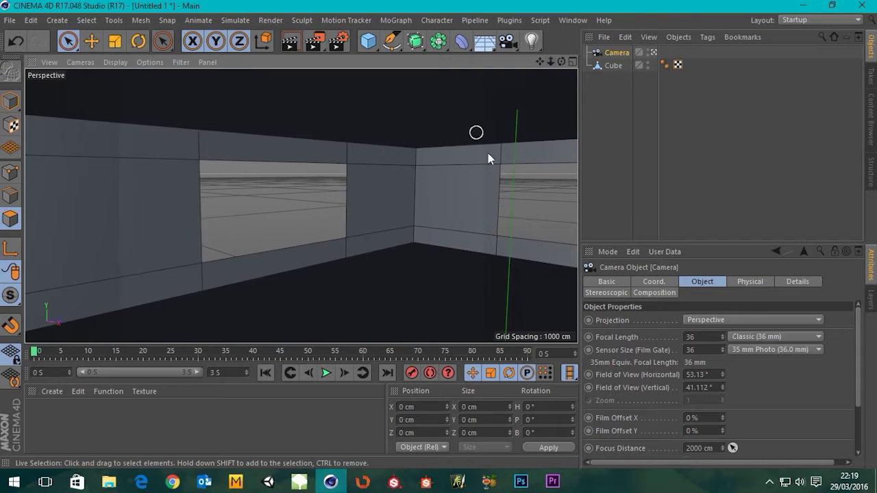
alt+middle_drag(481, 221, 426, 203)
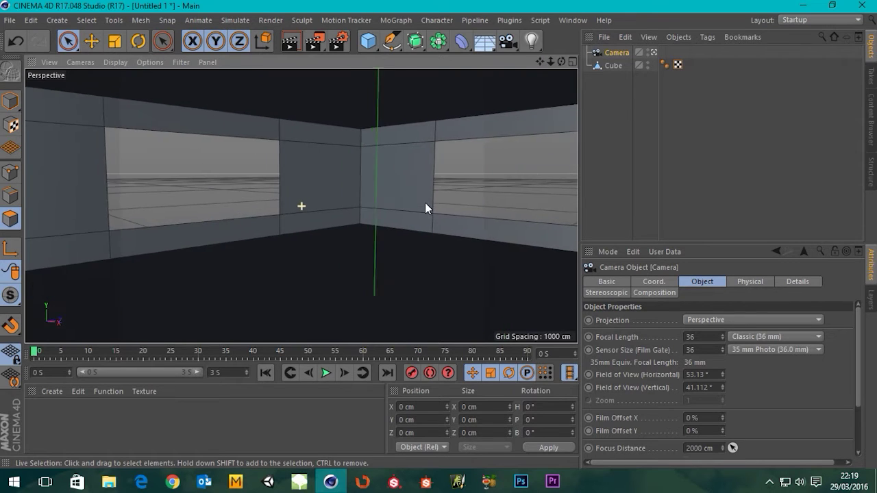
alt+drag(425, 203, 401, 206)
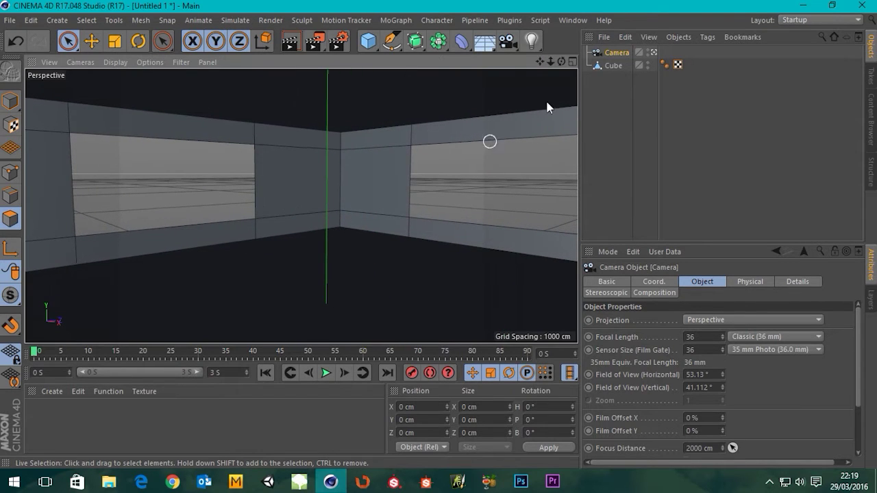
Set the camera's focal length to Wide Angle (25 mm) and deselect the camera.
click(614, 53)
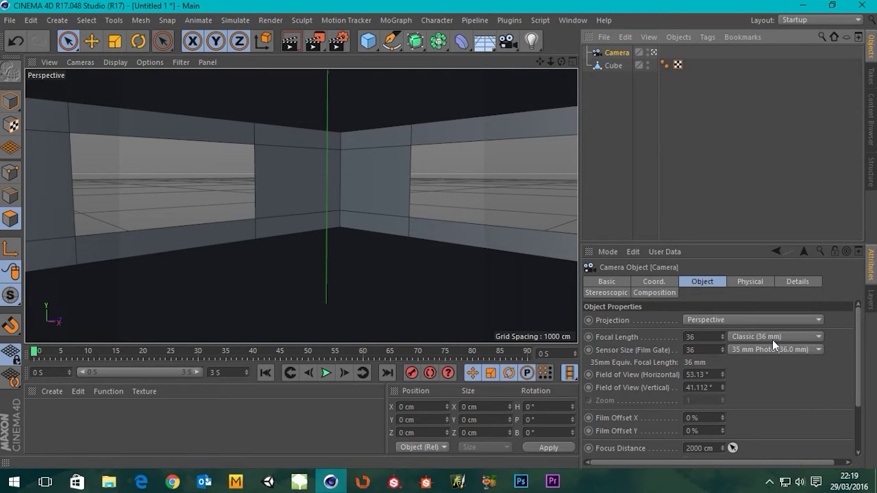
click(748, 337)
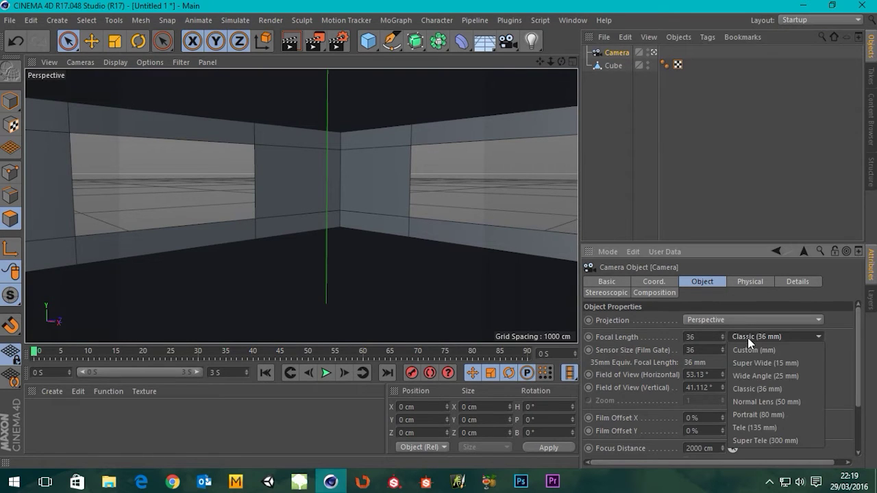
click(747, 379)
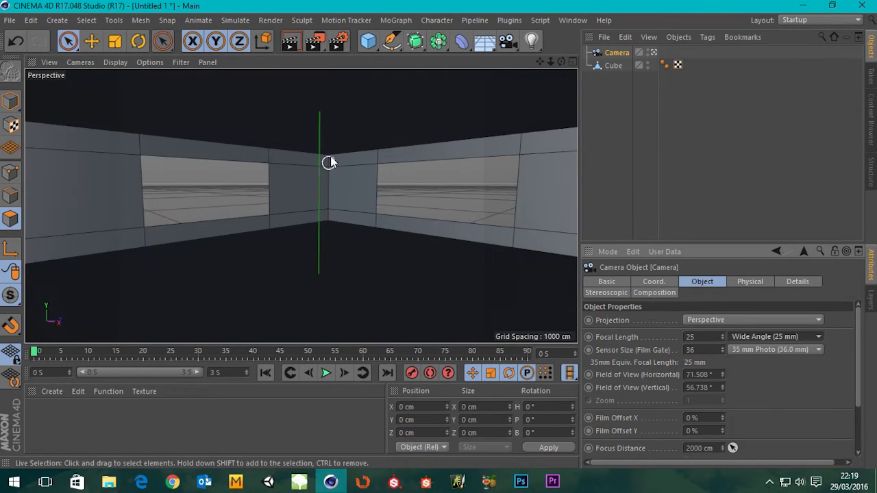
click(624, 124)
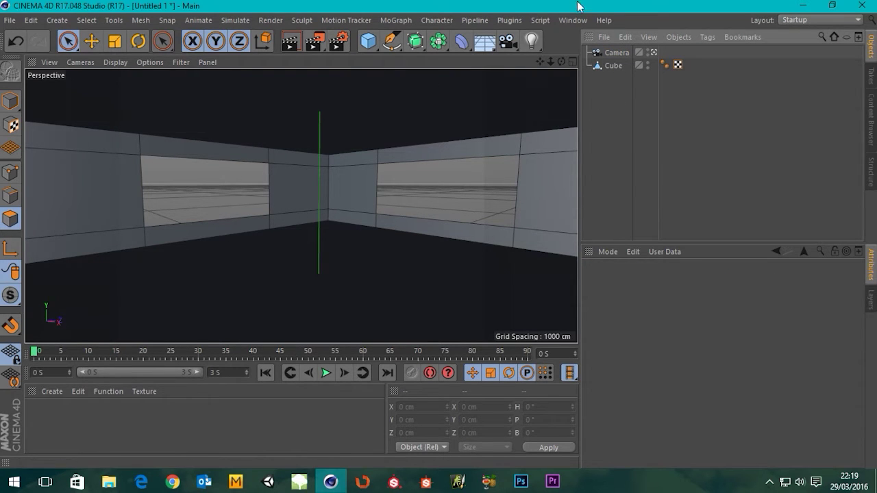
Add a Sky object to the scene.
click(529, 41)
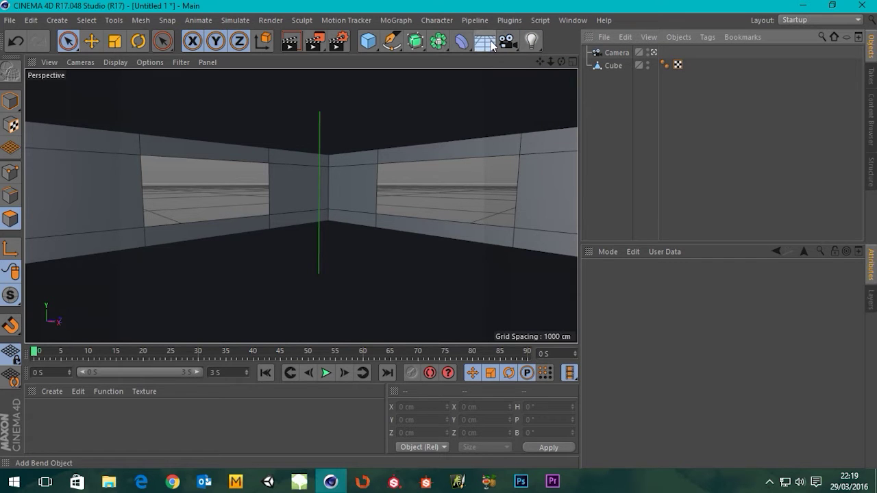
click(488, 43)
click(520, 82)
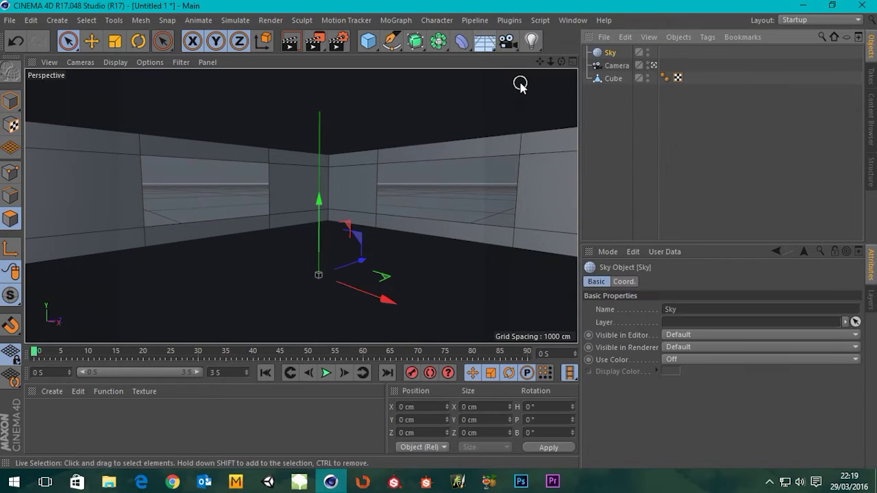
Set the render output to the Film/Video preset HDTV 1080 24.
click(337, 42)
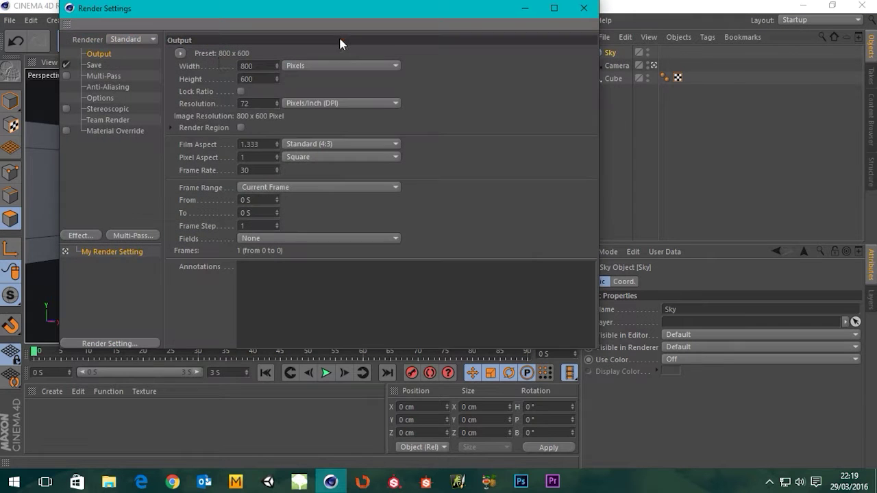
click(179, 54)
mouse_move(198, 93)
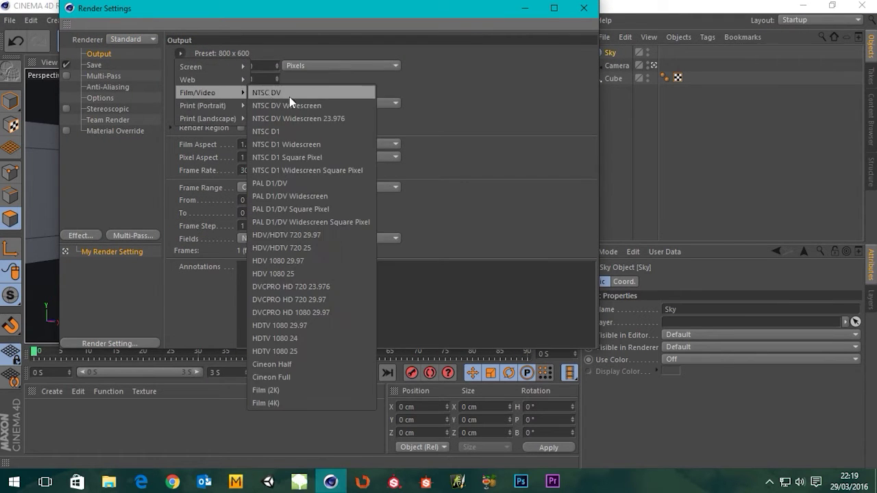
click(280, 338)
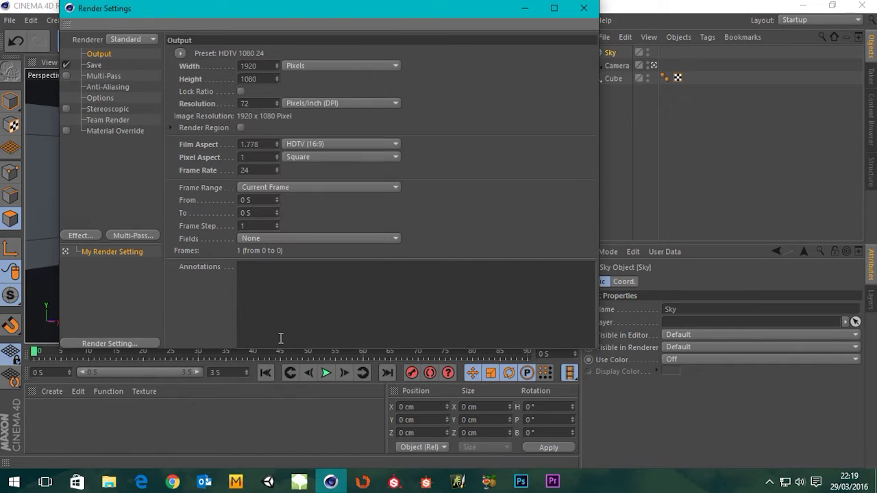
Lock the output aspect ratio, set the render width to 800 pixels, and close the render settings.
click(242, 91)
text(800)
key(Return)
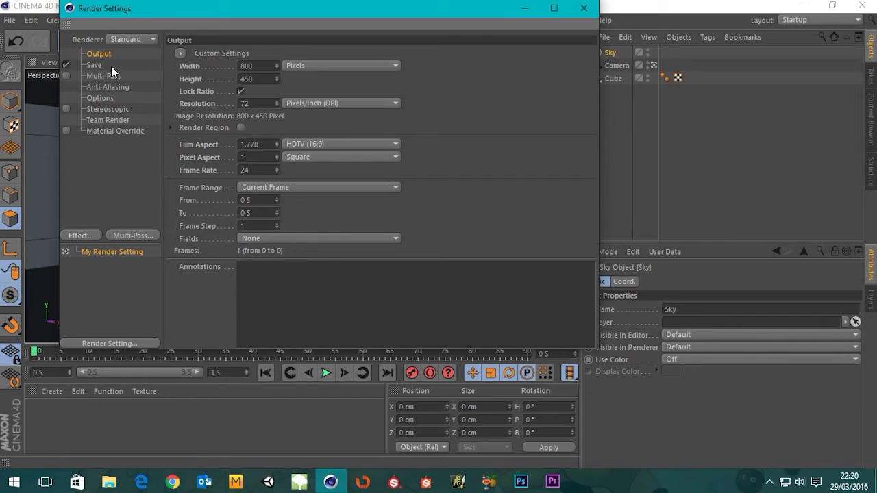
click(583, 9)
Create a new material and turn off its Reflectance channel.
double_click(137, 439)
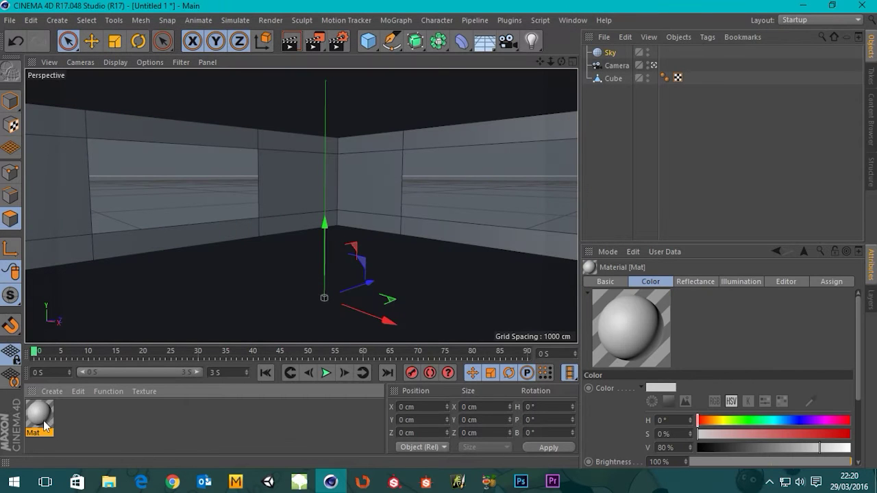
double_click(43, 424)
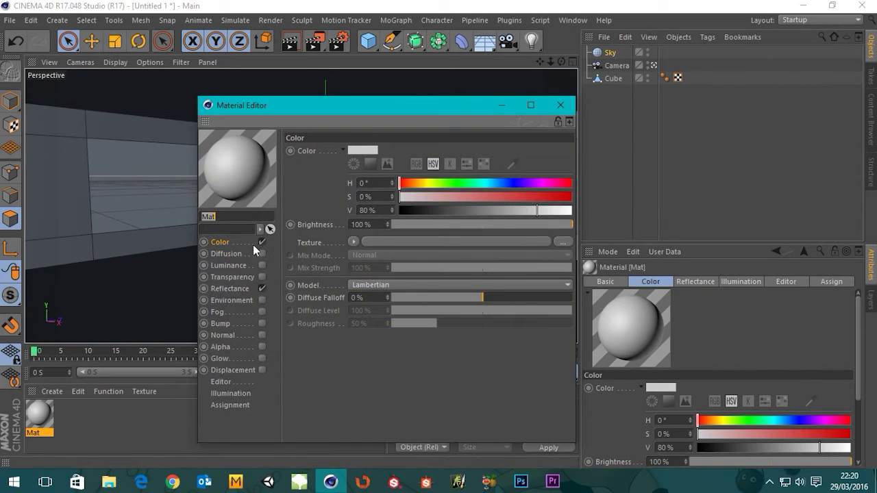
click(262, 288)
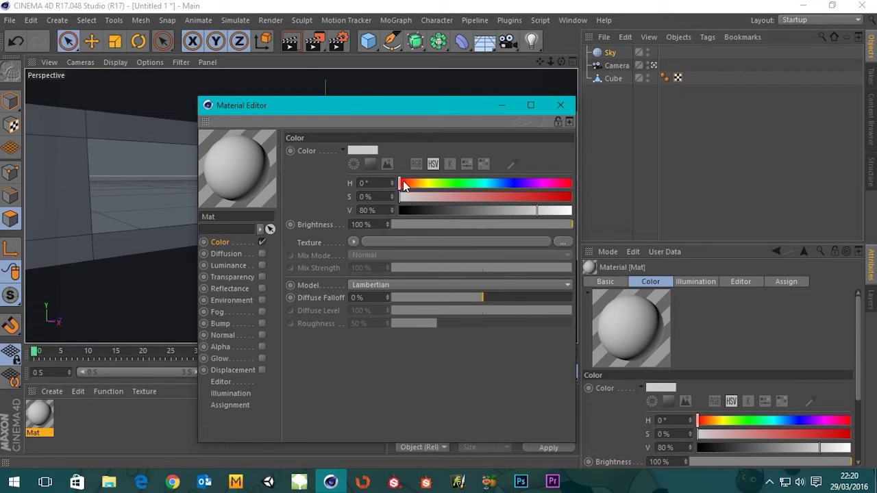
Brighten the material's color to a value of 92% and apply the material to the cube.
click(362, 150)
drag(417, 174, 443, 176)
click(345, 193)
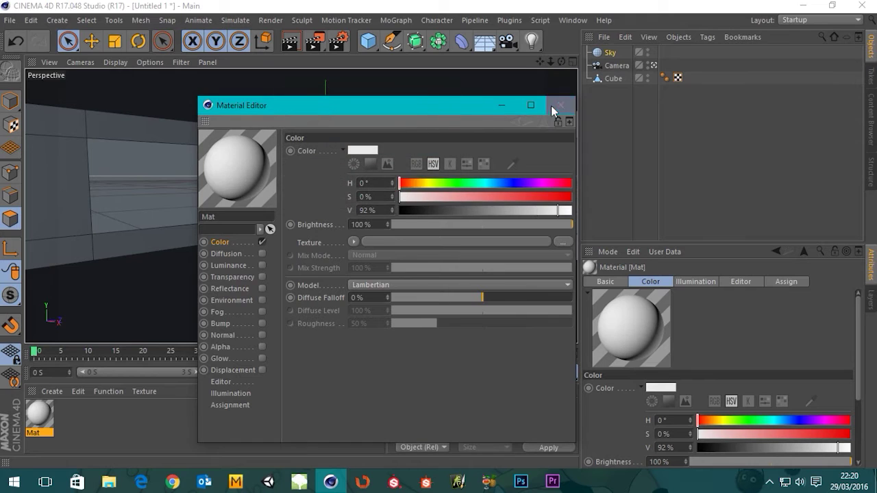
click(566, 107)
drag(39, 418, 615, 83)
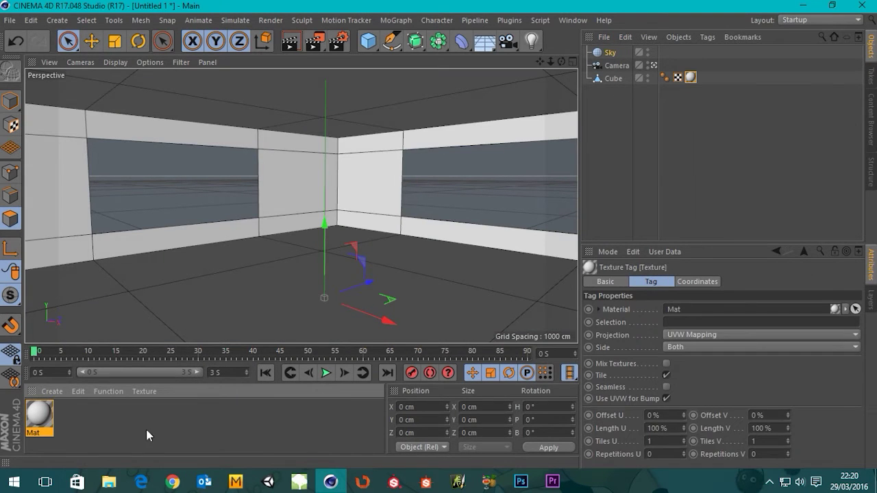
Create a second material and name it Sky.
double_click(147, 435)
double_click(35, 421)
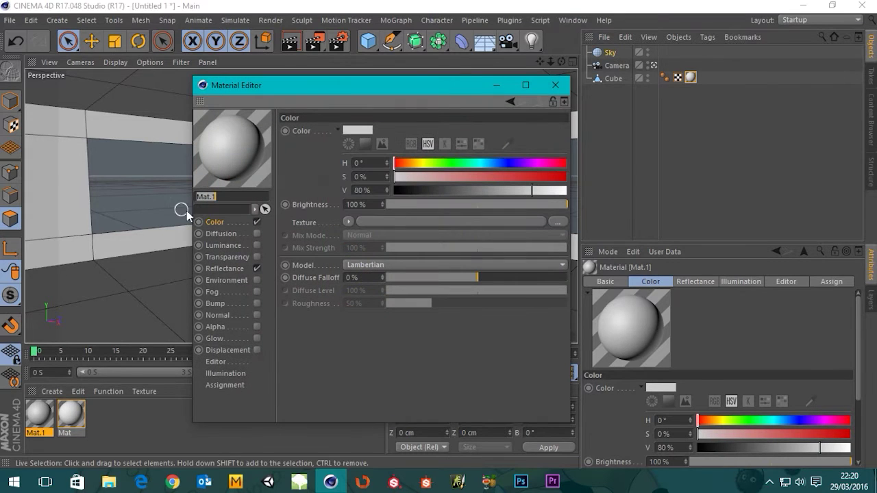
double_click(239, 198)
text(Sky)
key(Return)
Open the Content Browser and arrange it side by side with the Material Editor.
click(561, 20)
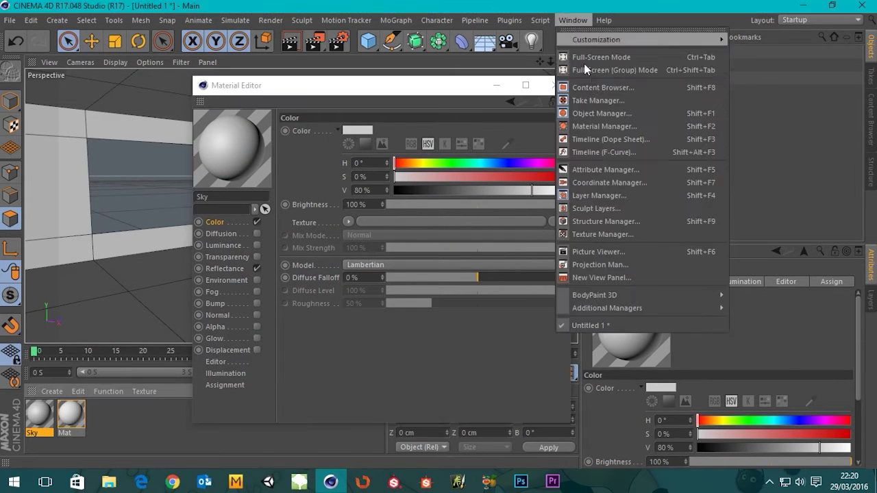
click(598, 84)
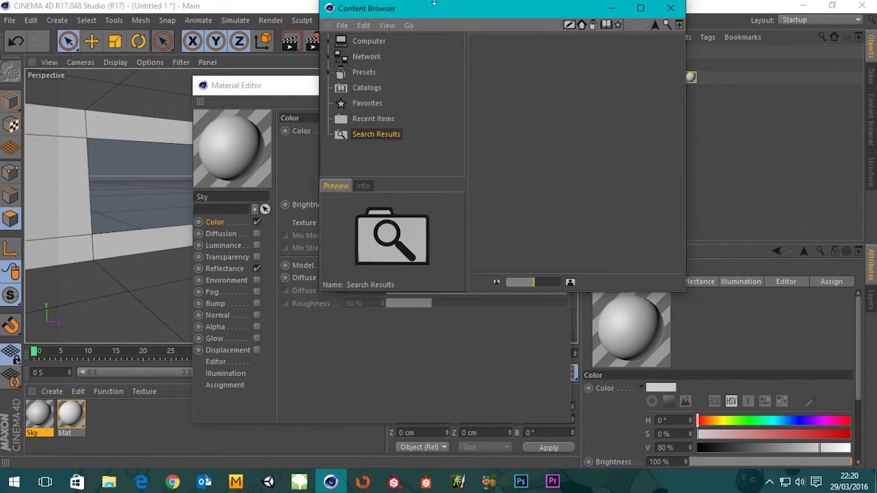
drag(476, 10, 606, 54)
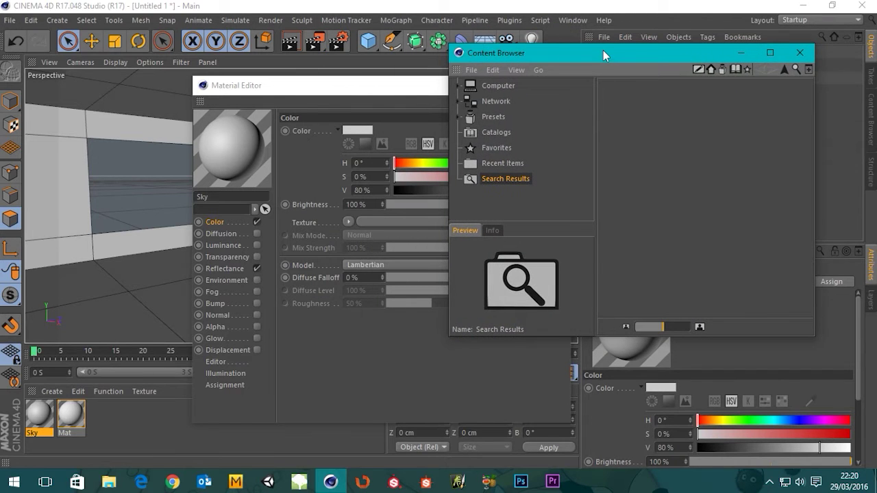
key(super+Right)
click(140, 84)
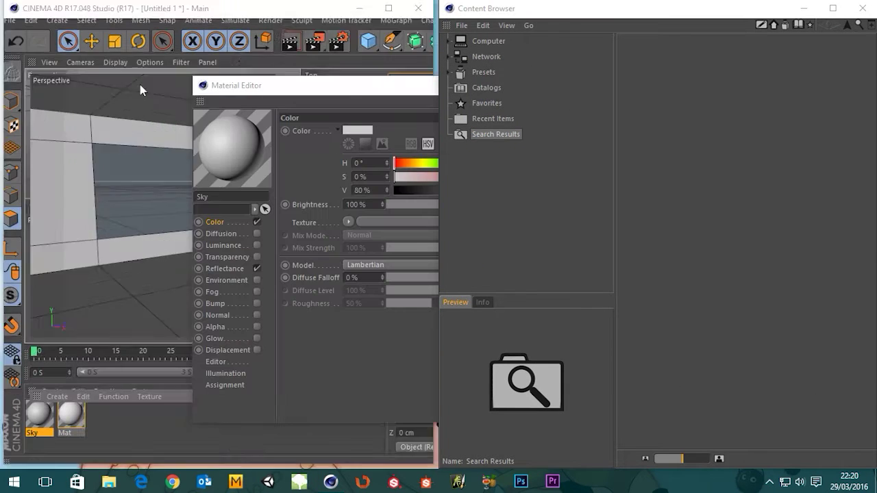
drag(327, 90, 2, 100)
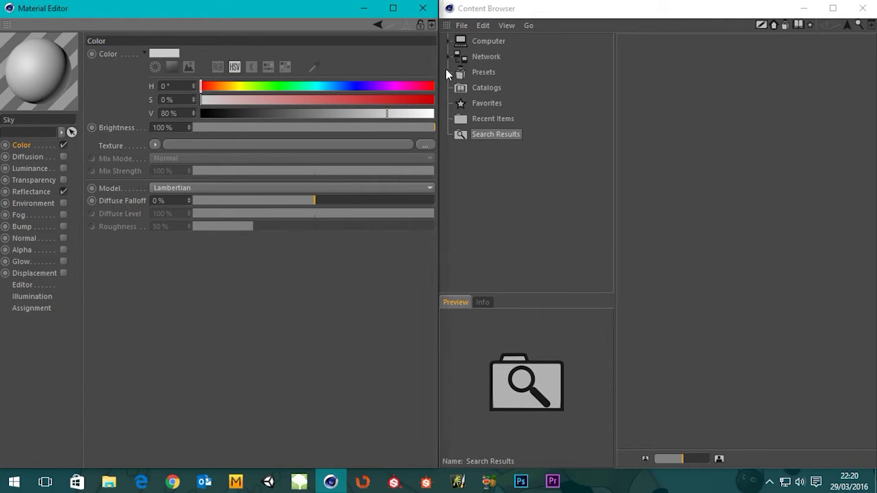
Search the Content Browser presets for HDR and browse the images.
click(485, 73)
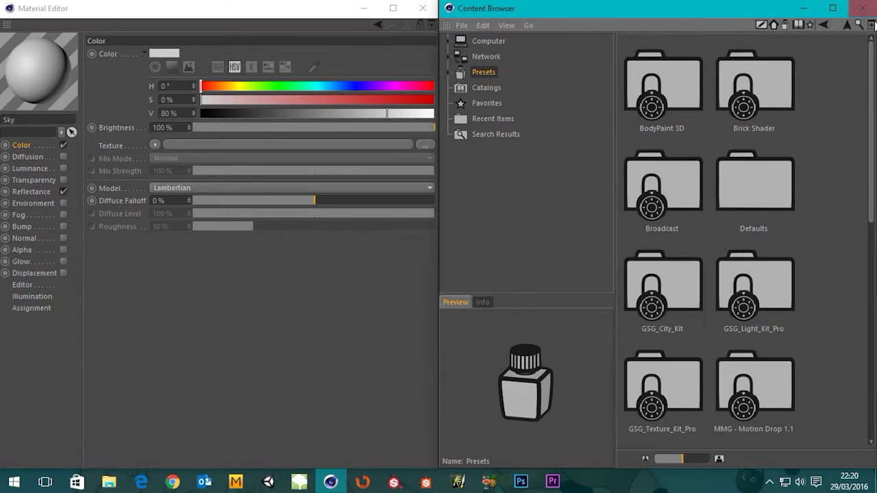
click(860, 26)
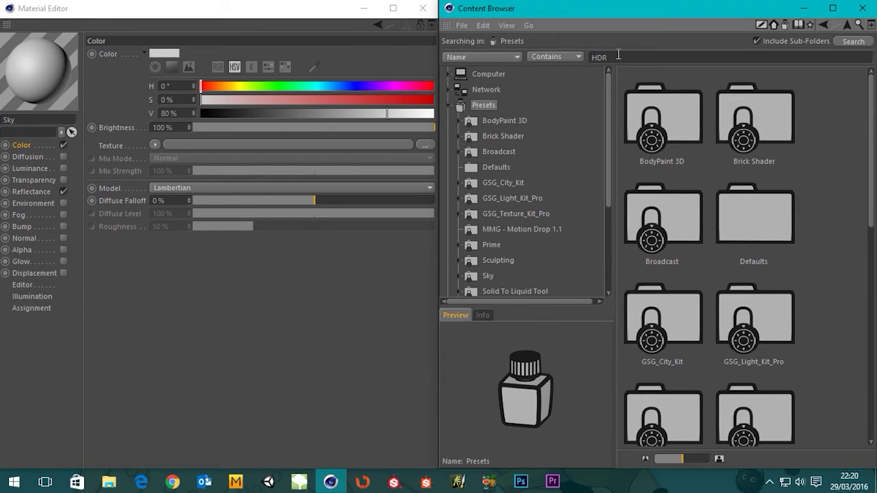
key(Return)
scroll(810, 254, down, 4)
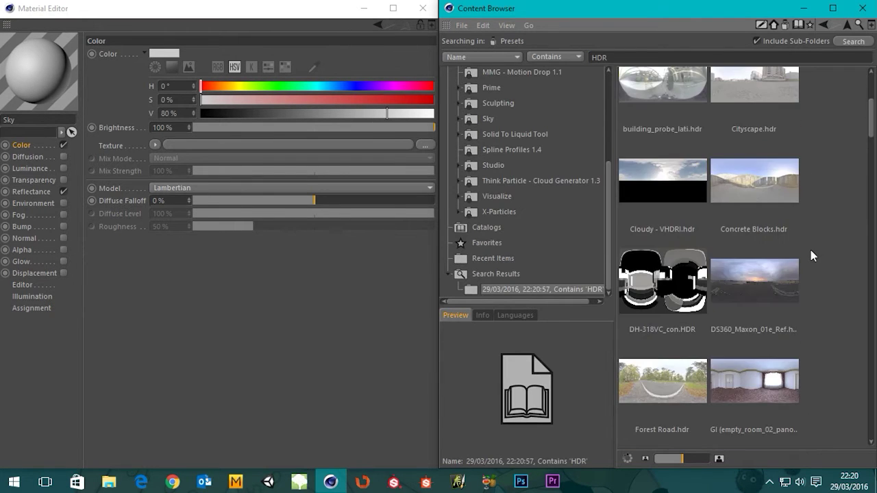
scroll(809, 251, down, 6)
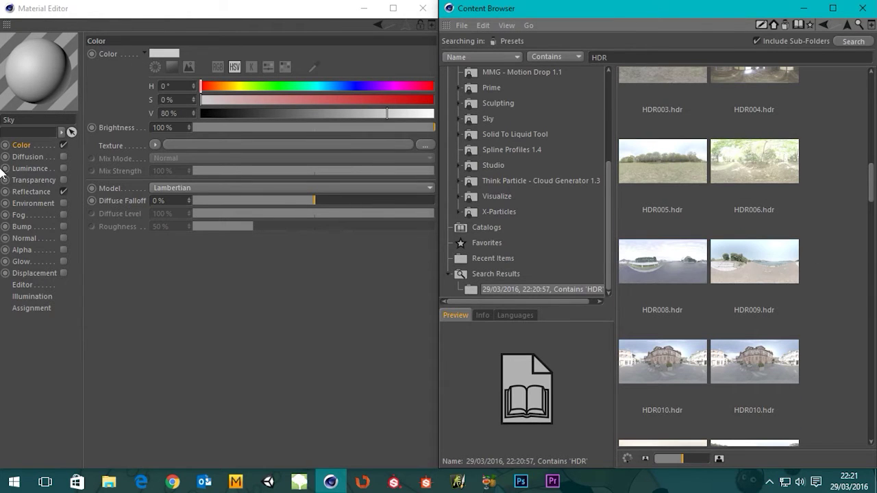
Turn off Reflectance and Color in the Sky material and enable its Luminance channel.
click(43, 193)
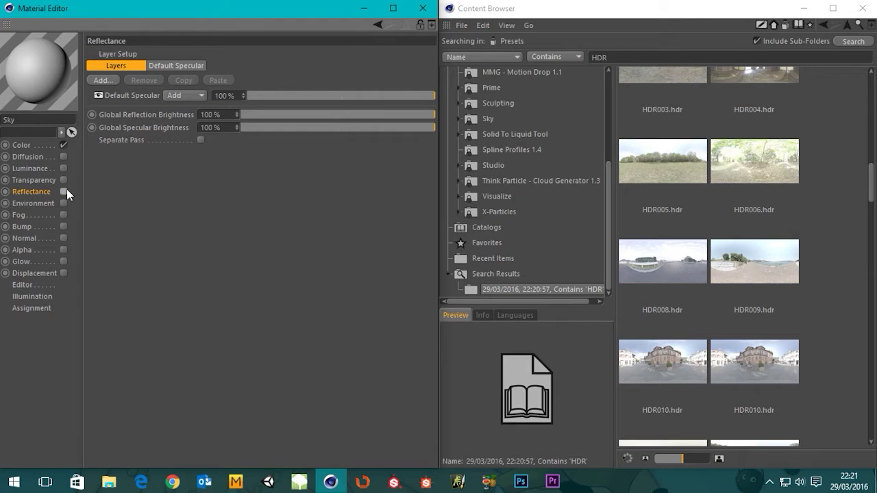
click(65, 191)
click(64, 145)
click(64, 168)
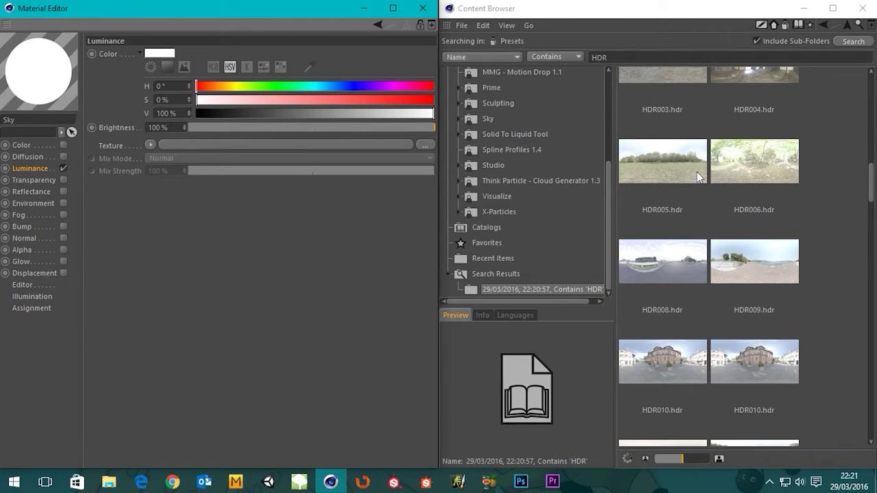
Load HDR005.hdr from the presets as the luminance texture of the Sky material.
click(731, 231)
scroll(730, 237, up, 5)
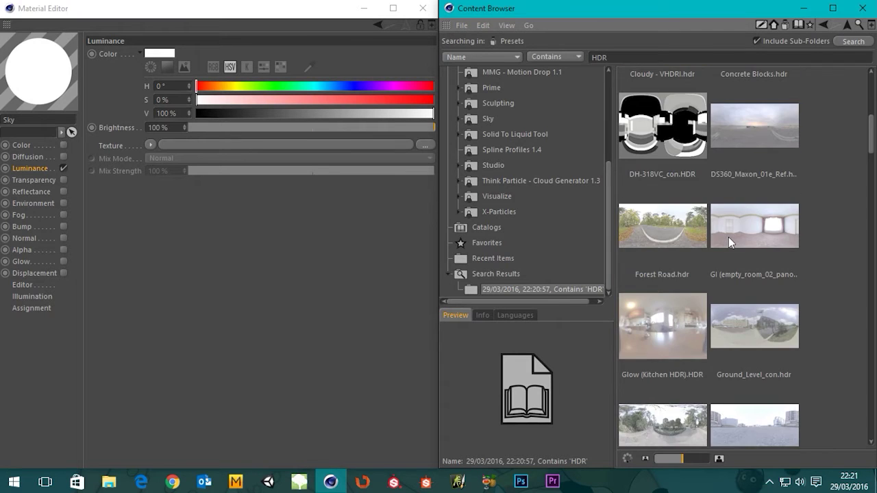
scroll(727, 237, down, 10)
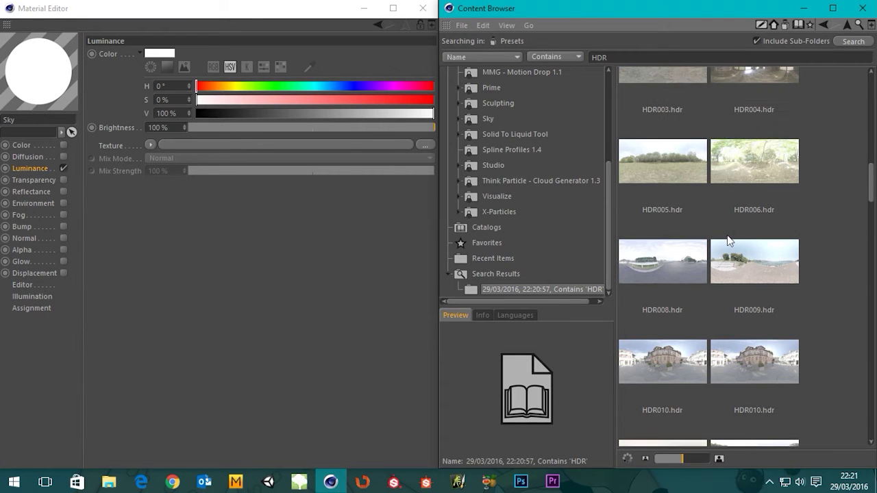
drag(671, 153, 251, 148)
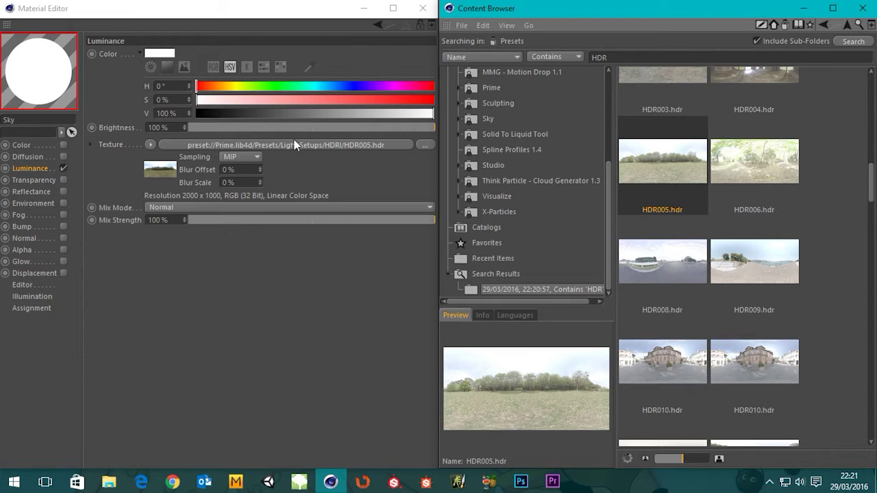
Close the Content Browser and the Material Editor, and restore the main window to full size.
click(863, 8)
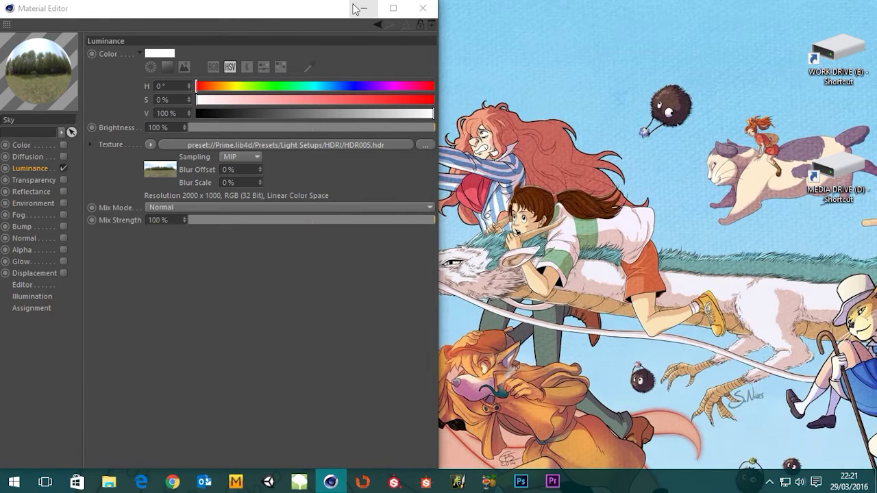
click(331, 482)
click(331, 483)
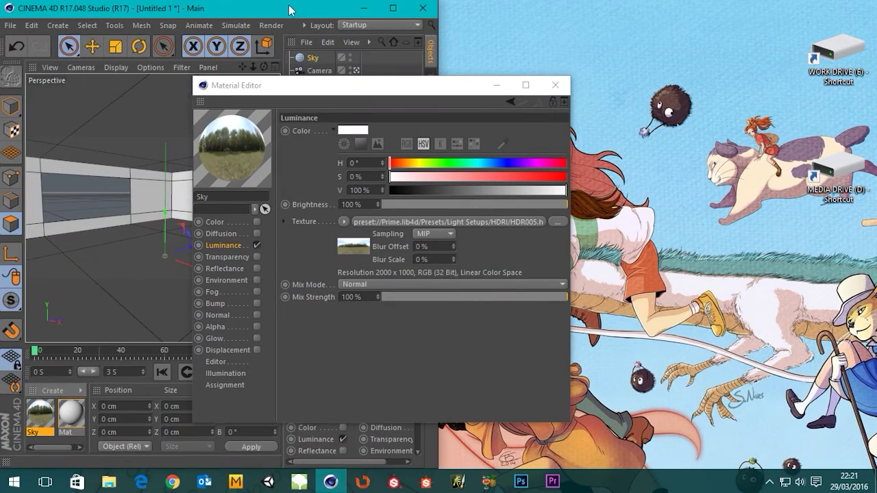
click(393, 8)
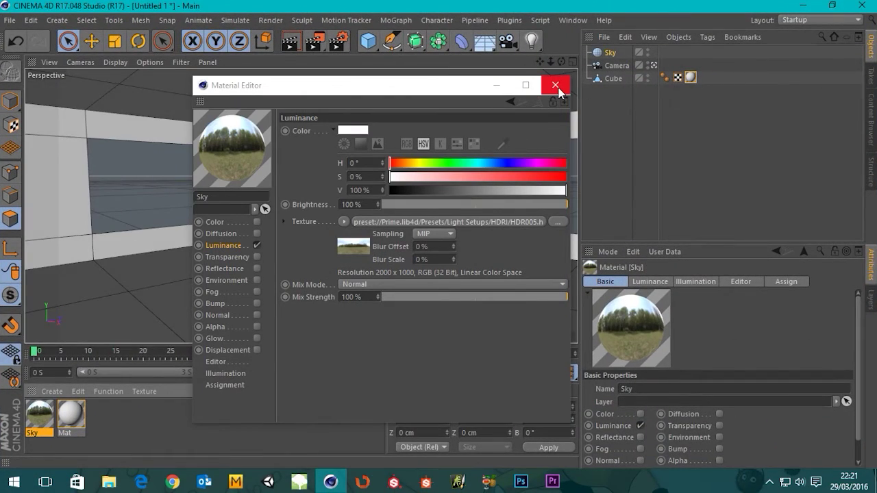
click(556, 85)
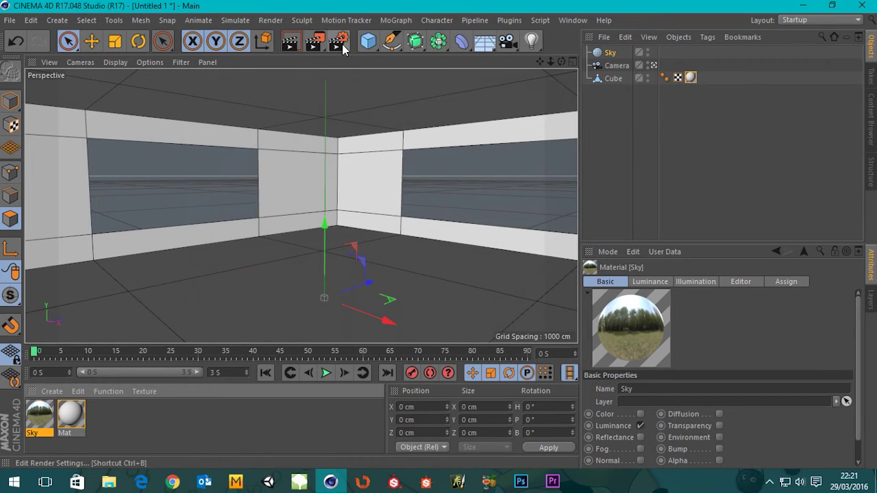
Add the Global Illumination effect to the render settings with its default options.
click(341, 43)
click(82, 235)
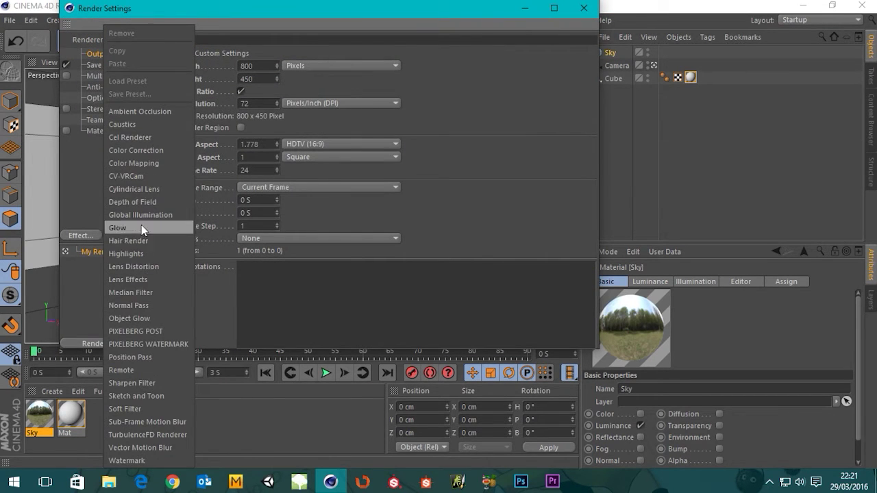
click(141, 214)
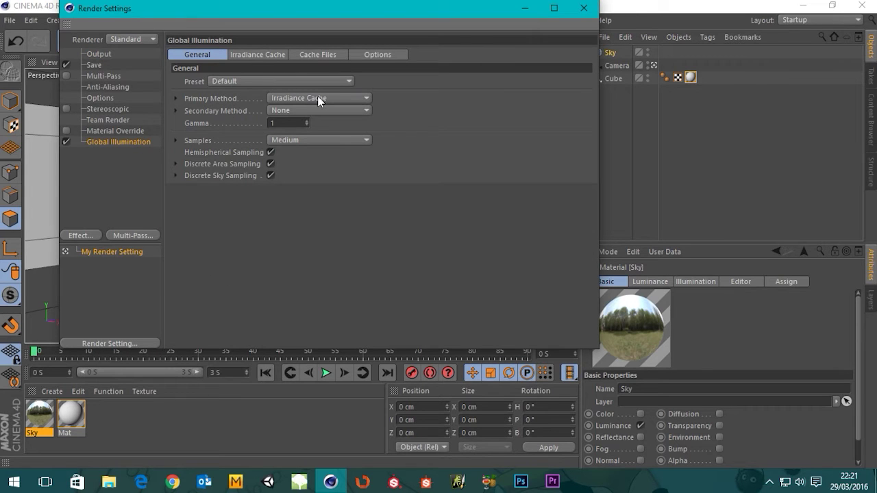
click(583, 7)
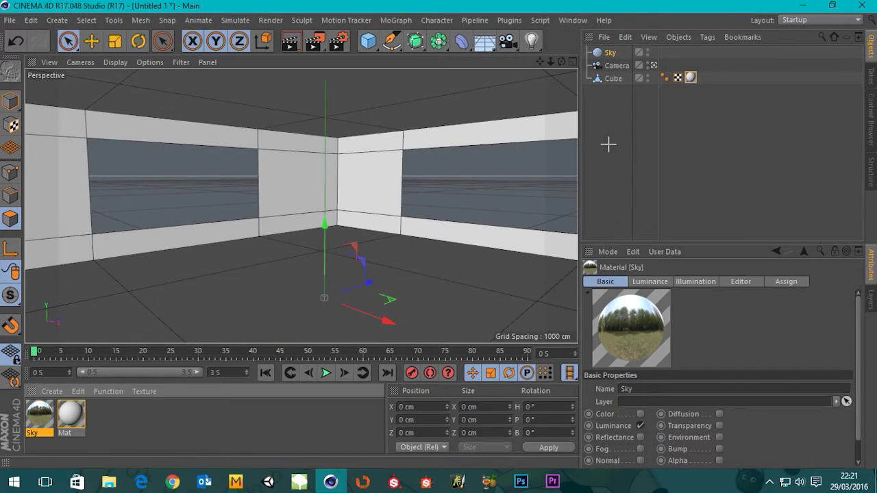
Apply the Sky material to the Sky object, test-rendering the camera view before and after.
click(293, 41)
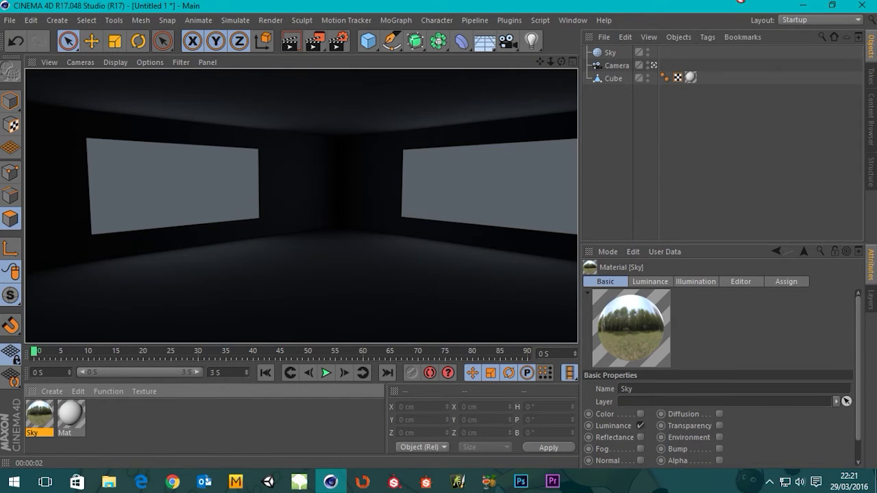
drag(616, 53, 616, 52)
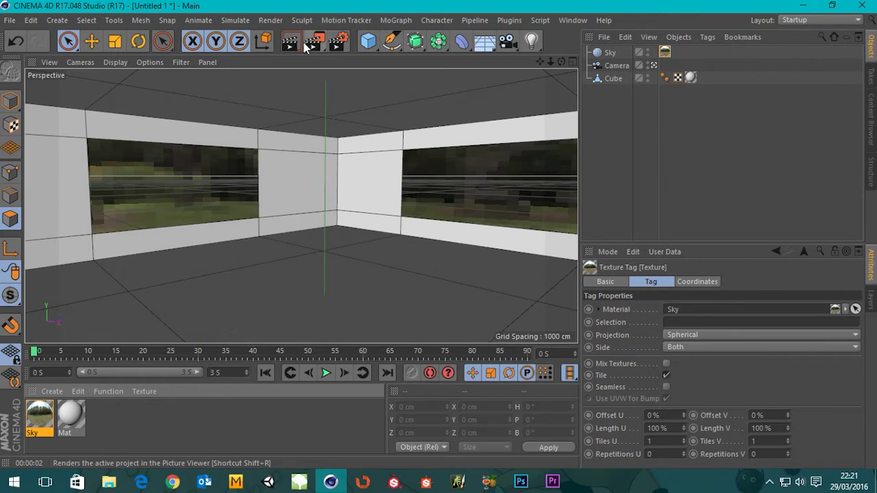
click(290, 42)
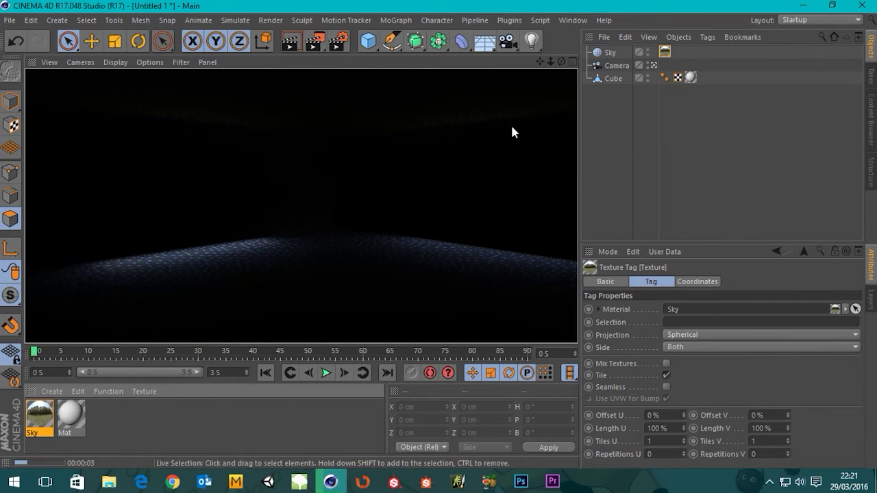
Add a Compositing tag to the Sky object, disable Seen by Camera, and render the view.
click(611, 52)
right_click(611, 53)
mouse_move(641, 17)
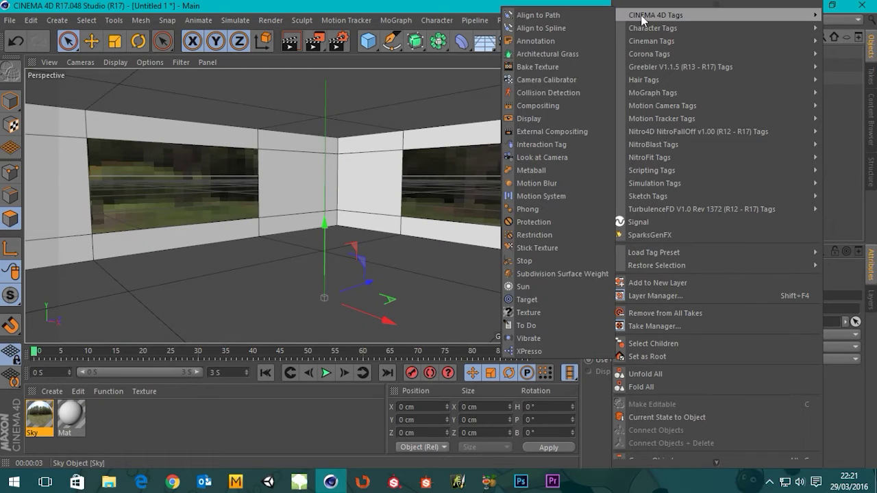
click(538, 107)
click(659, 349)
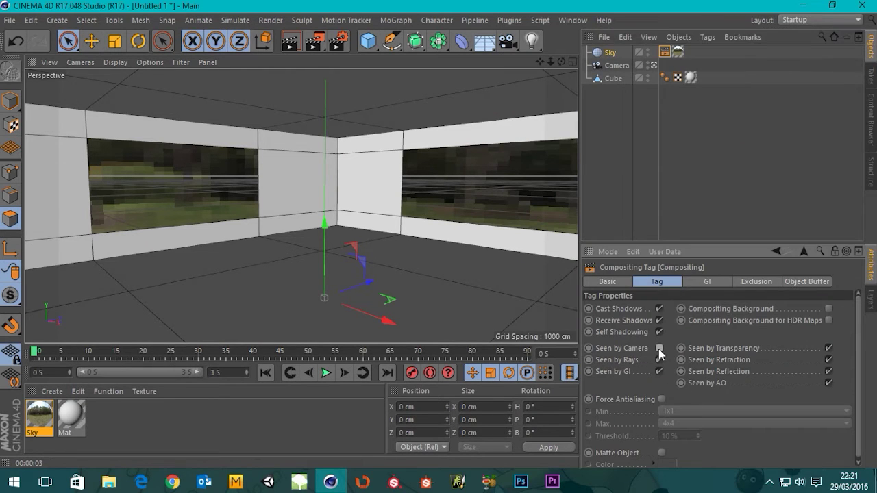
click(304, 48)
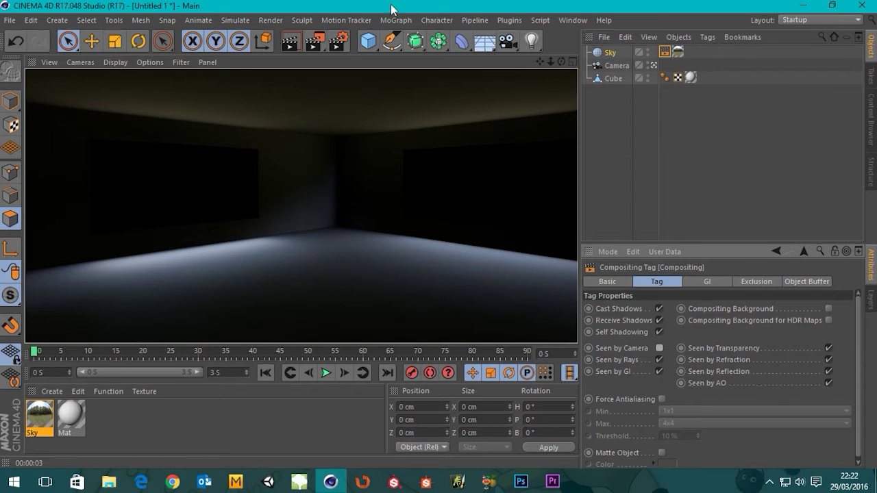
Set the Global Illumination secondary method to Light Mapping in the render settings and render the camera view.
click(336, 41)
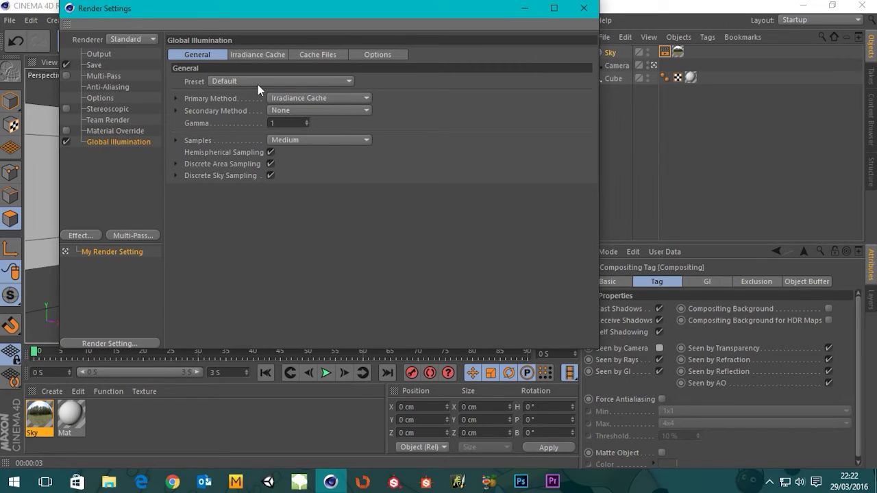
click(298, 109)
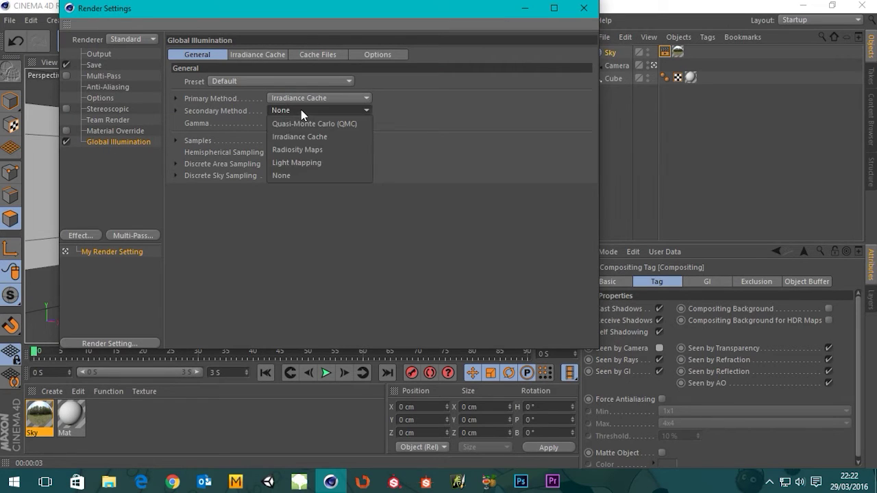
click(308, 163)
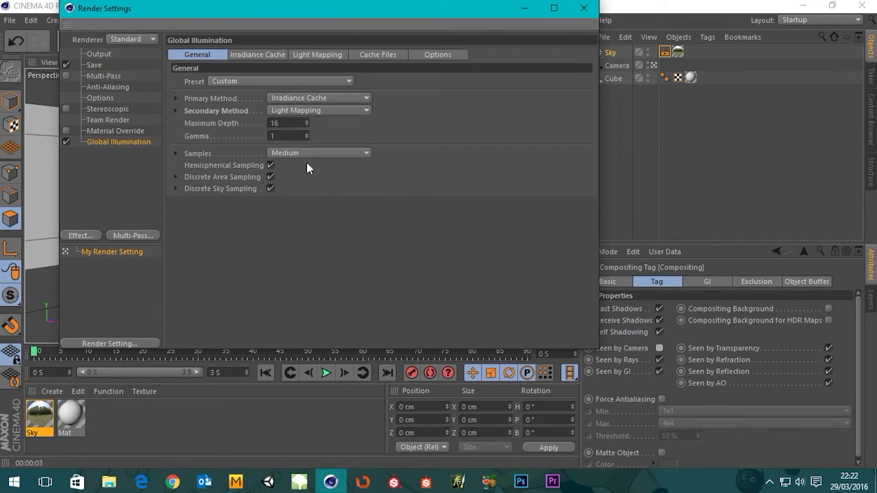
click(583, 8)
click(297, 41)
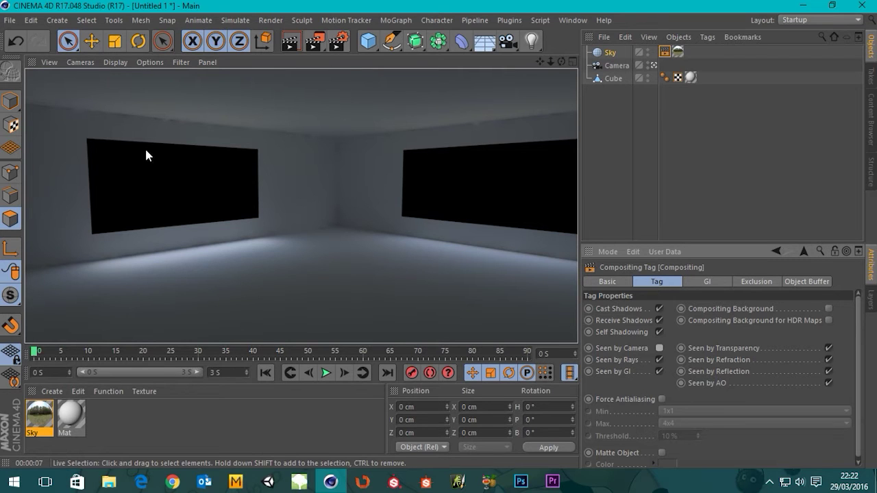
Enable Prefilter for Light Mapping with 16 prefilter samples, close the render settings and re-render the view.
click(337, 41)
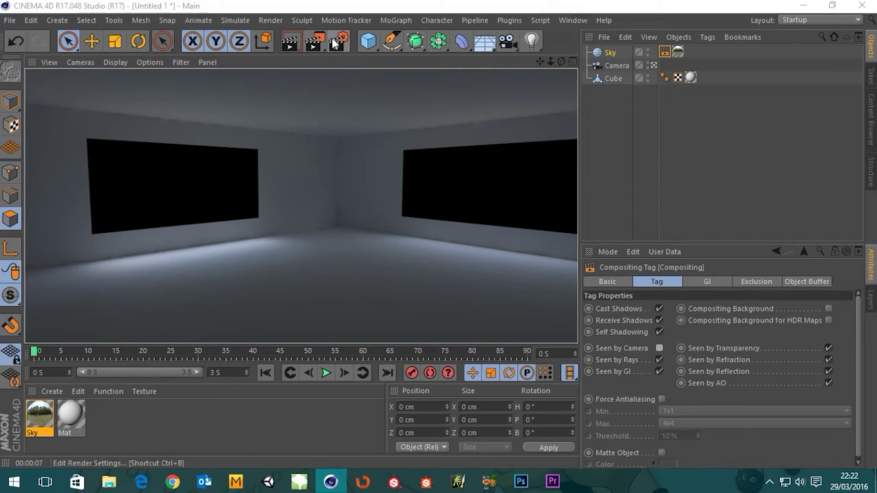
click(262, 56)
click(322, 55)
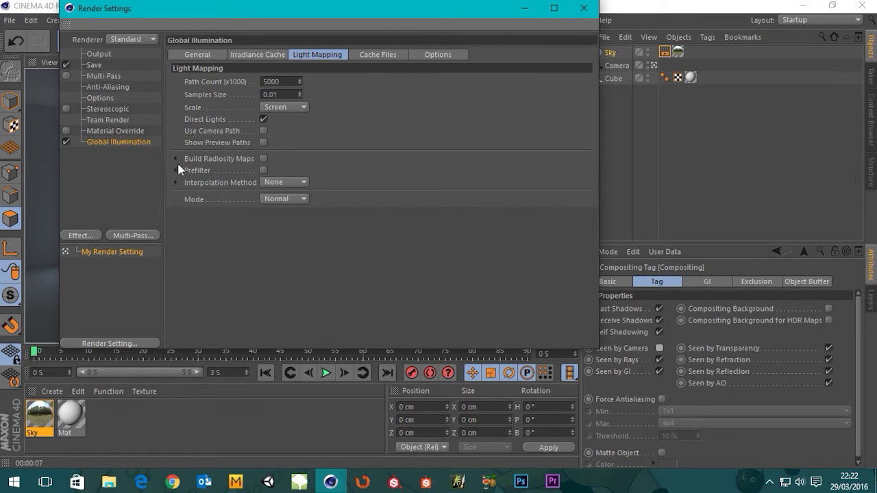
click(263, 171)
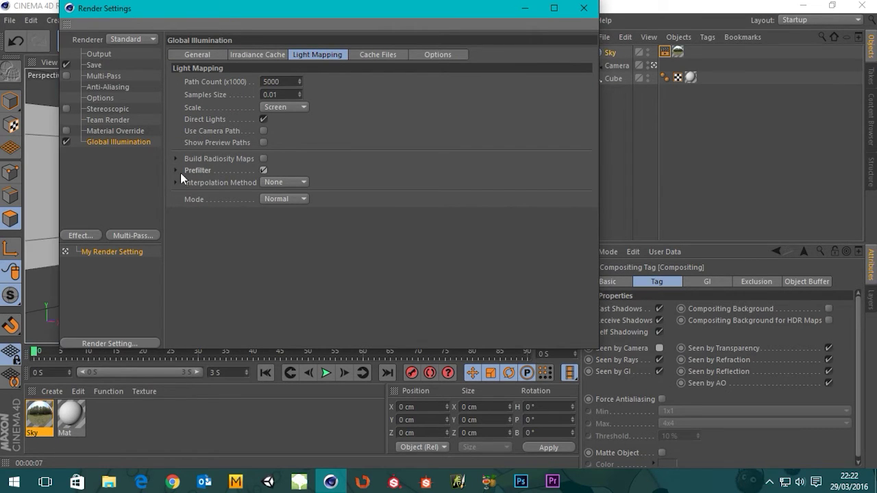
click(176, 171)
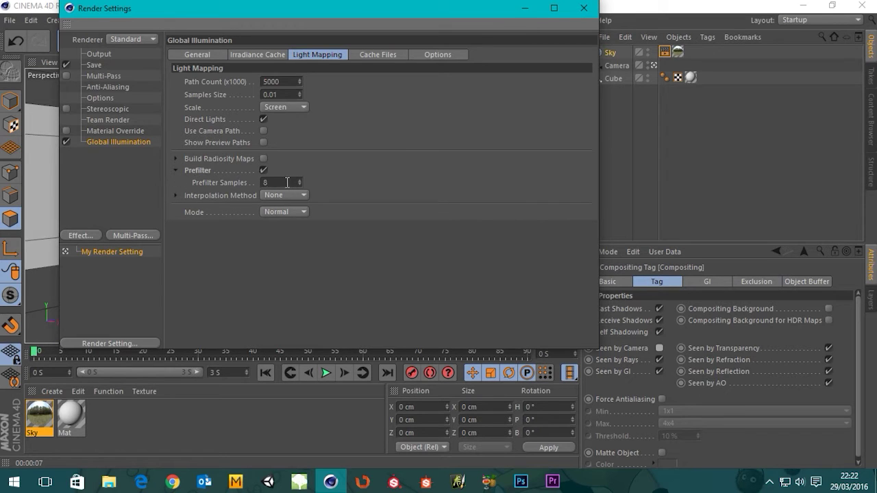
text(16)
key(Return)
click(584, 8)
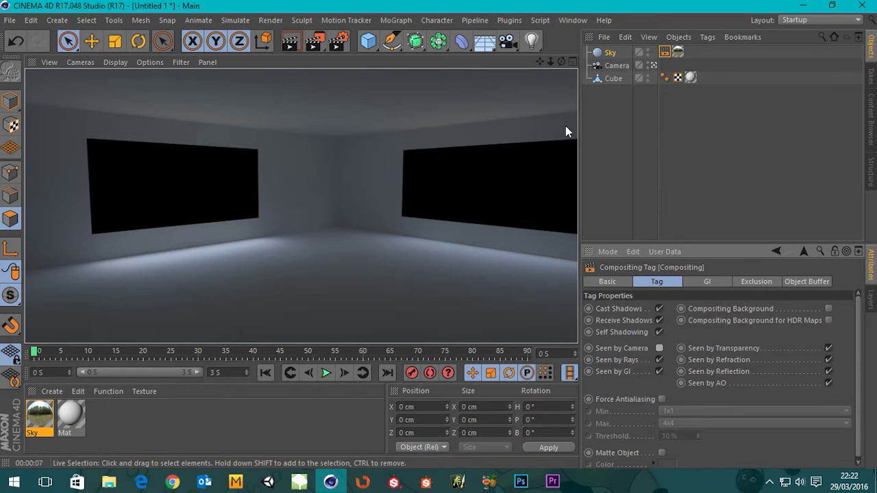
Leave the scene camera for the editor view and examine the room from outside and inside.
click(613, 119)
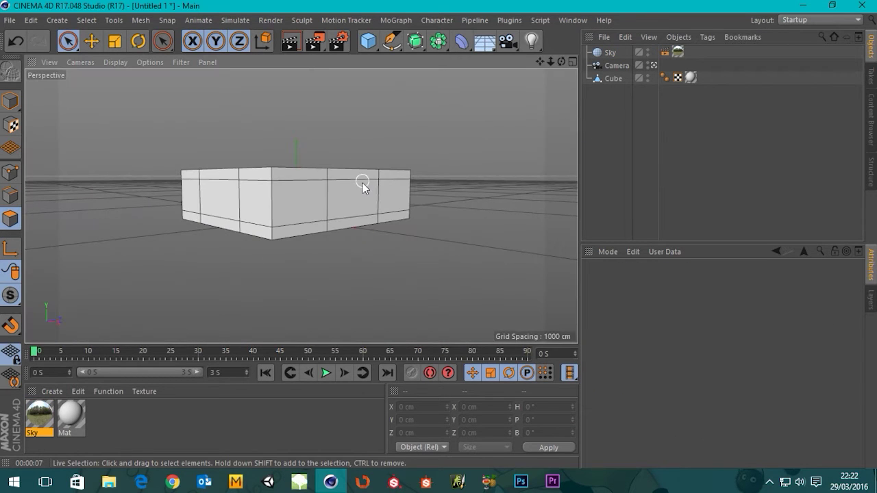
key(ctrl+shift+z)
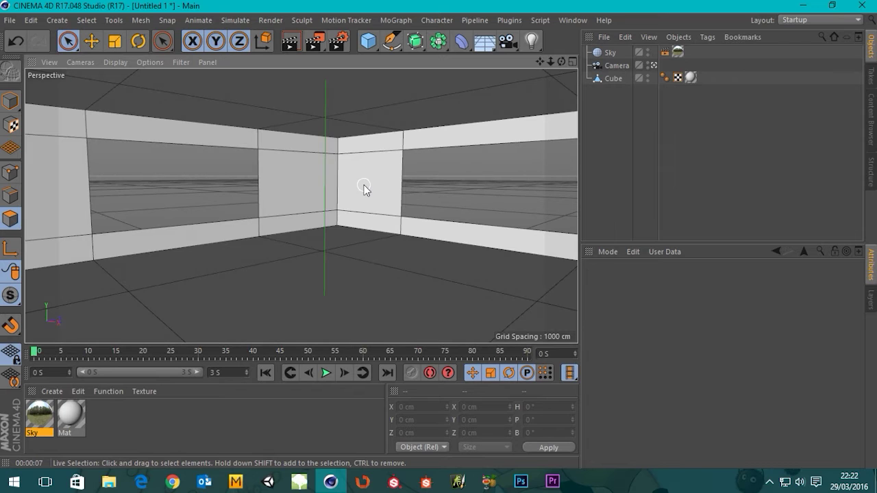
click(655, 65)
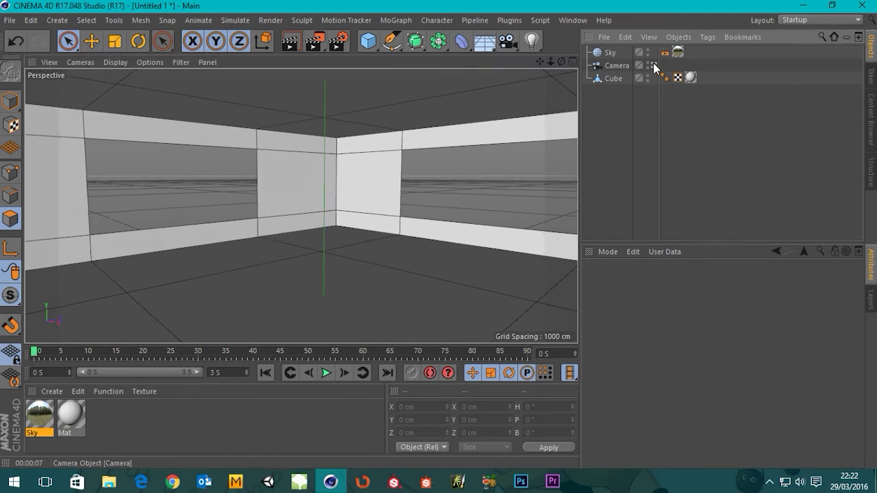
alt+middle_drag(259, 212, 372, 199)
alt+drag(372, 201, 348, 222)
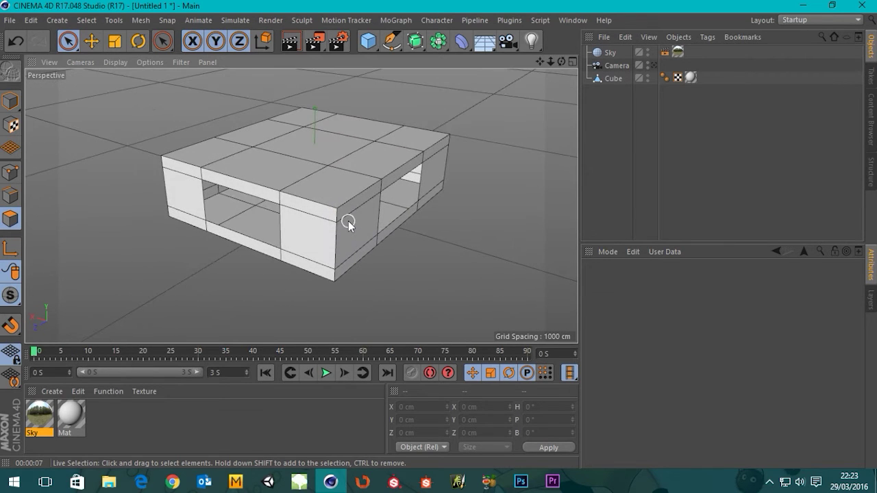
scroll(354, 223, up, 3)
mouse_move(347, 223)
alt+middle_down()
mouse_move(340, 238)
mouse_move(343, 228)
alt+middle_up()
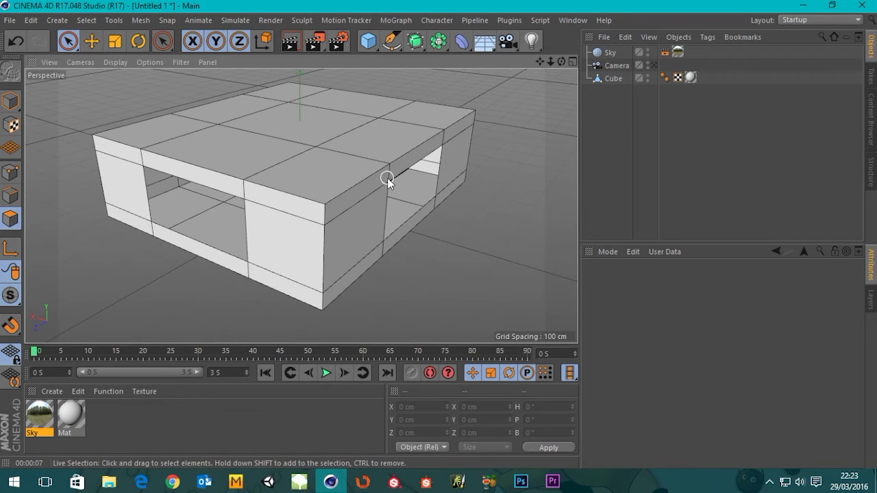
alt+drag(387, 177, 301, 206)
alt+drag(368, 267, 217, 213)
Select all polygons of the Cube, reverse their normals and clear the selection.
click(607, 80)
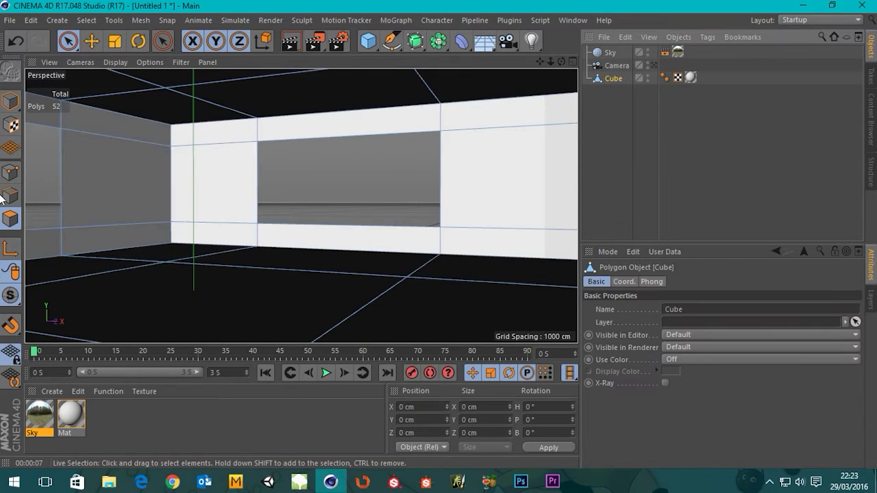
key(ctrl+a)
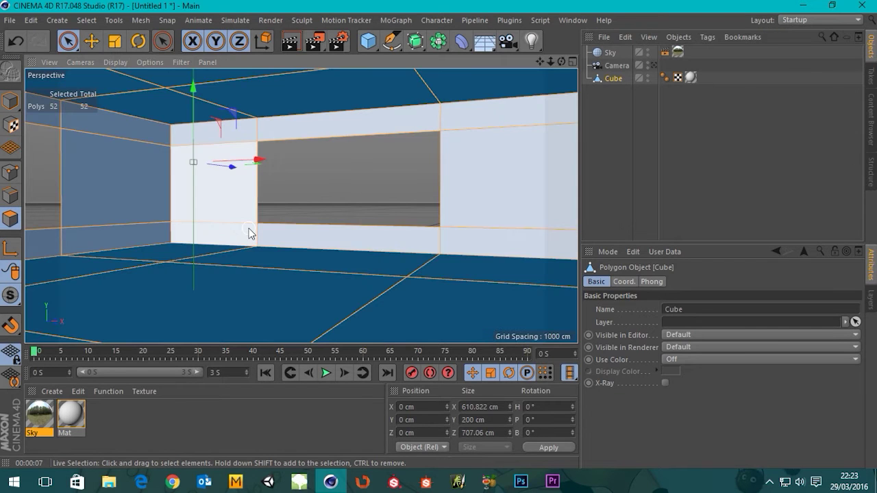
mouse_move(342, 235)
alt+mouse_down()
mouse_move(328, 244)
mouse_move(342, 238)
alt+mouse_up()
alt+drag(220, 228, 255, 215)
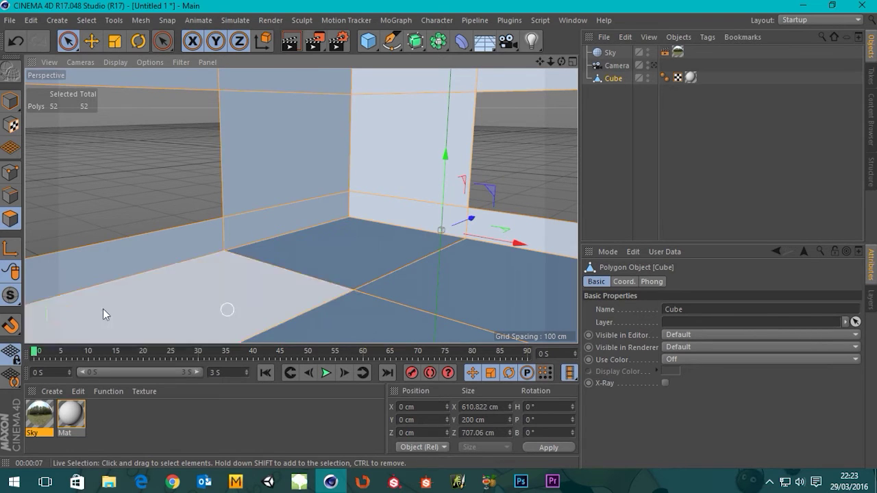
right_click(342, 204)
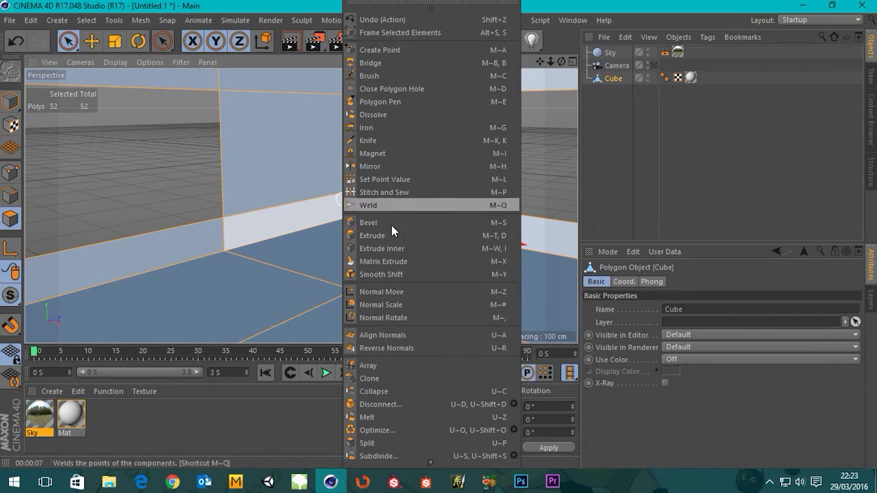
click(381, 349)
click(123, 184)
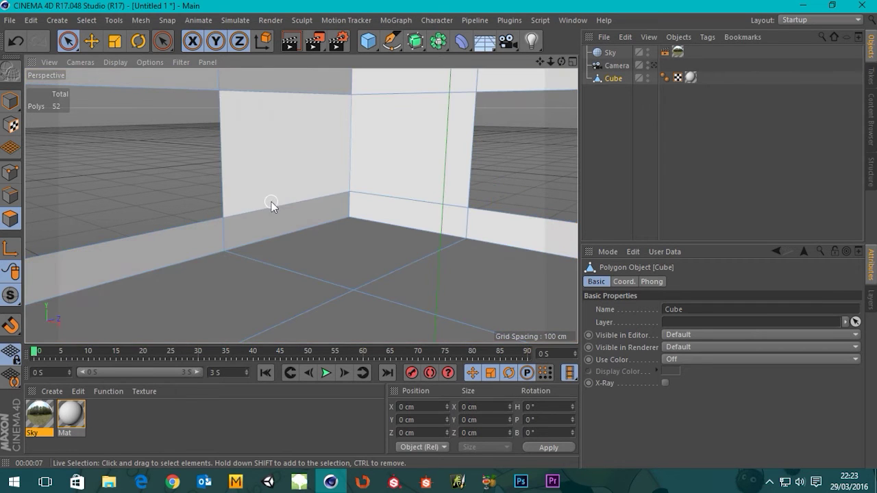
Select all polygons of the Cube and examine the normal colours on its outer walls and through the window opening.
alt+drag(271, 202, 539, 249)
scroll(495, 244, down, 4)
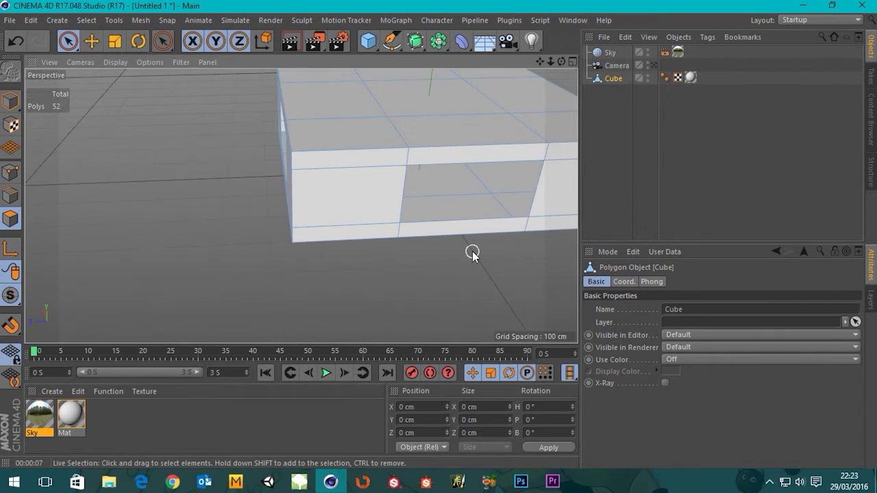
key(ctrl+a)
scroll(462, 249, down, 3)
alt+middle_drag(459, 195, 327, 186)
scroll(328, 207, up, 8)
scroll(323, 170, up, 8)
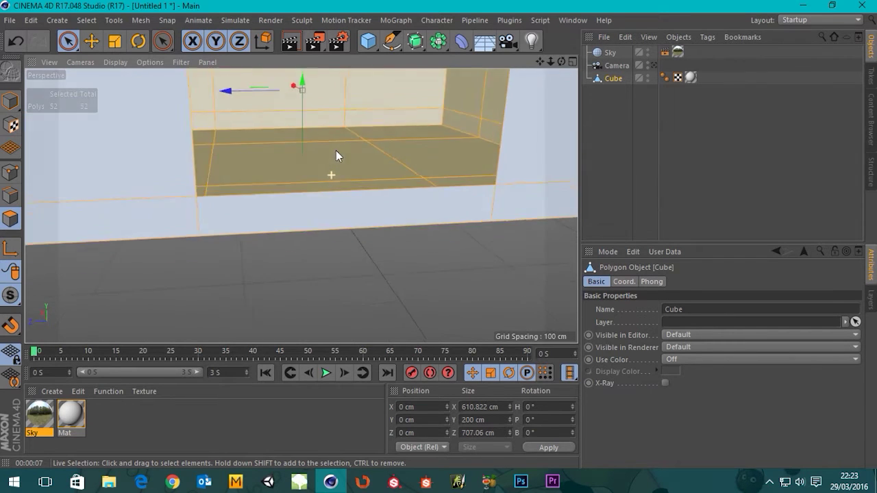
scroll(355, 161, down, 12)
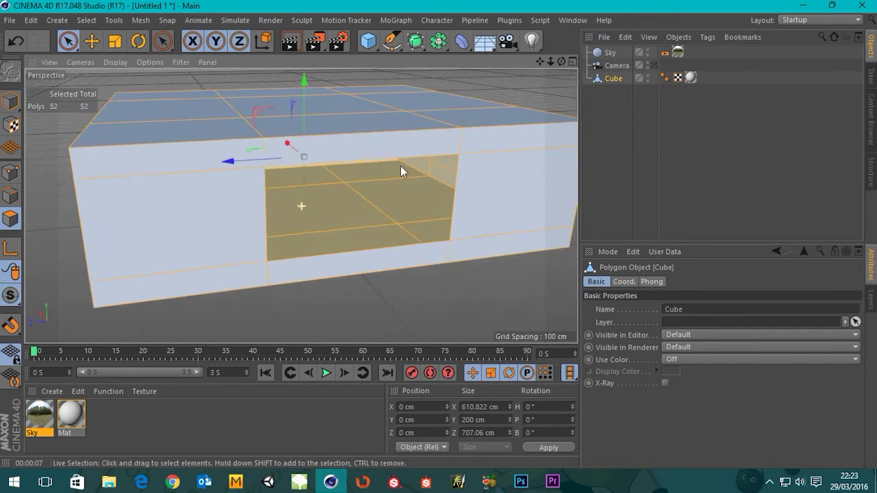
alt+drag(374, 165, 351, 151)
scroll(366, 215, up, 6)
scroll(365, 212, up, 4)
scroll(365, 208, down, 5)
alt+drag(301, 206, 348, 168)
Test-render the exterior close-up of the window opening, then return to an overview of the whole room.
click(290, 43)
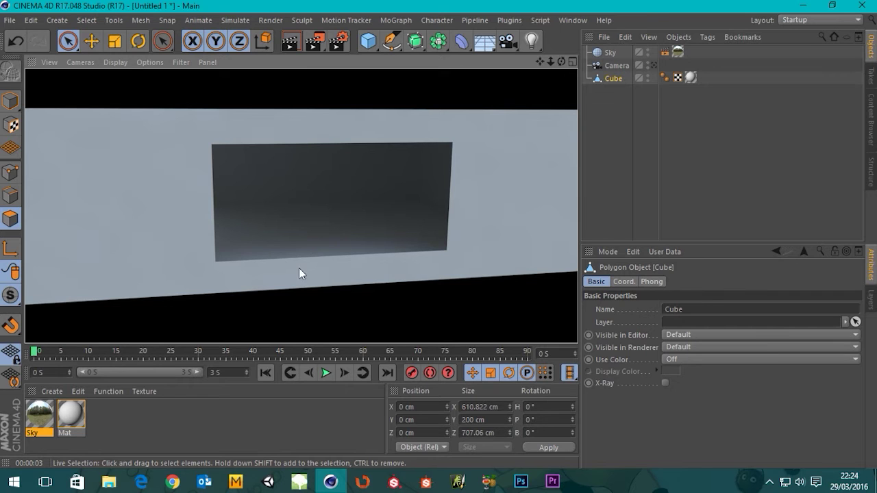
click(341, 228)
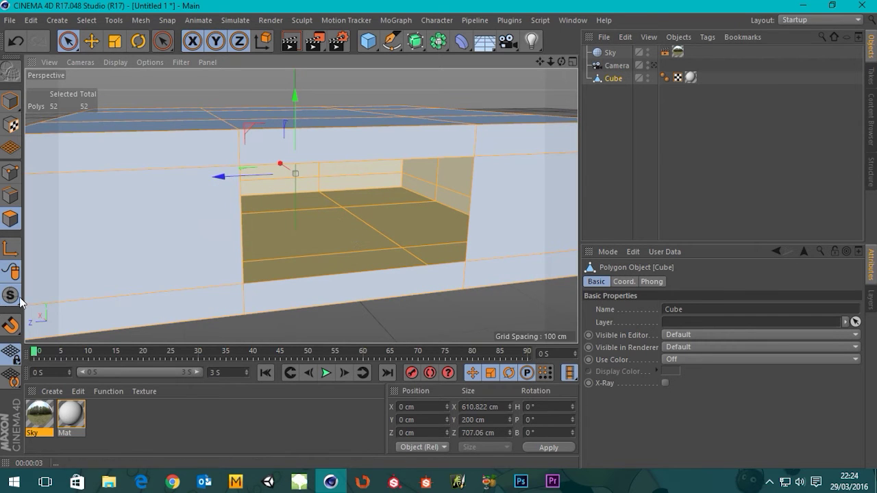
mouse_move(11, 292)
mouse_down()
mouse_move(33, 295)
mouse_move(72, 343)
mouse_move(3, 292)
mouse_up()
scroll(319, 234, down, 5)
alt+drag(358, 229, 380, 220)
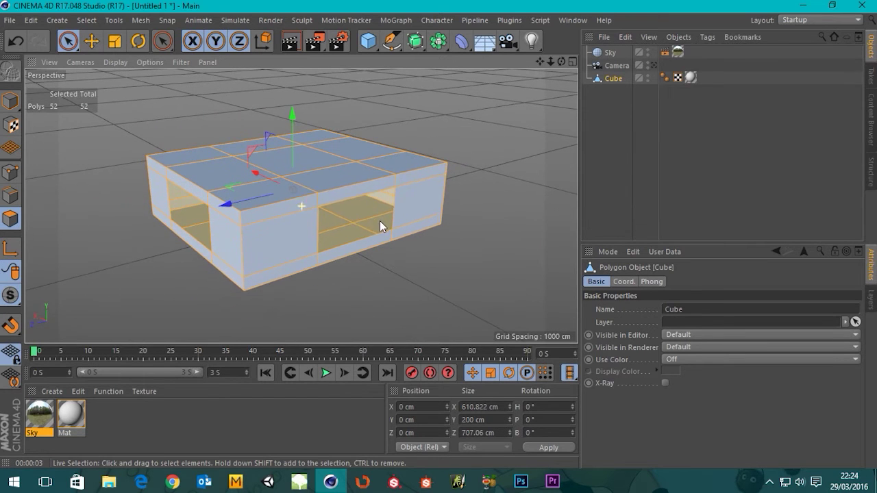
Add a Display tag to the Cube and enable its Backface Culling override.
right_click(612, 80)
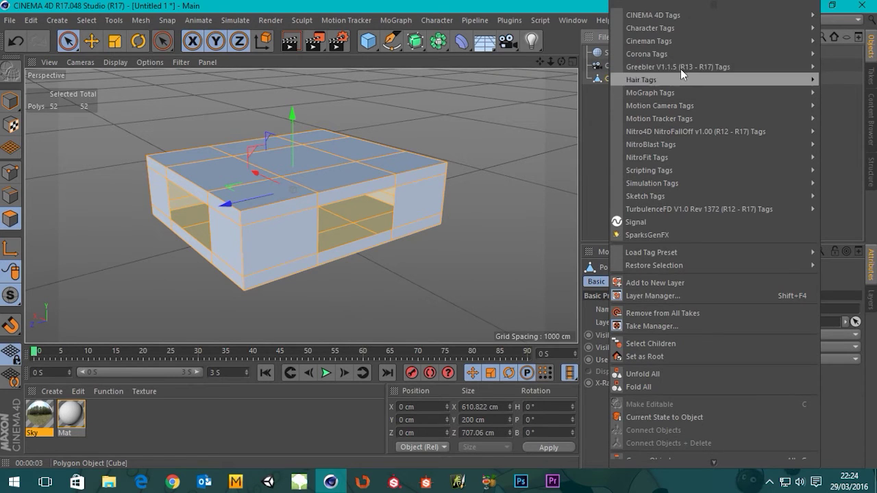
mouse_move(669, 20)
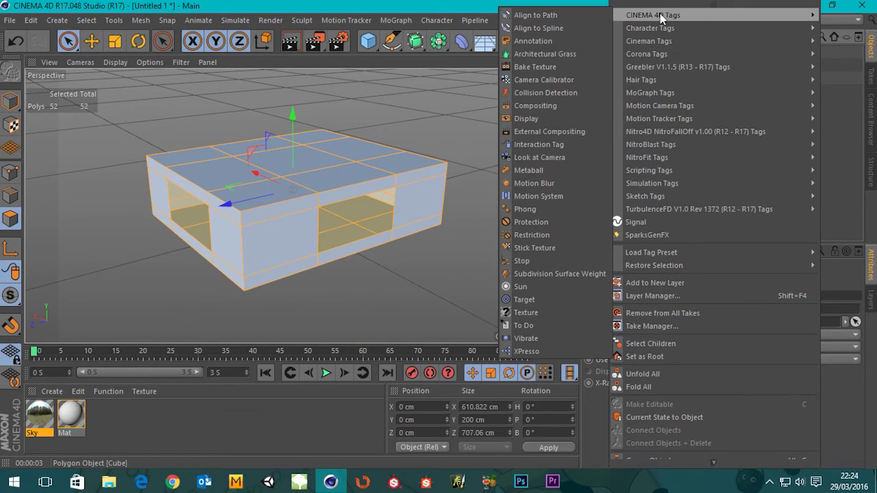
click(528, 121)
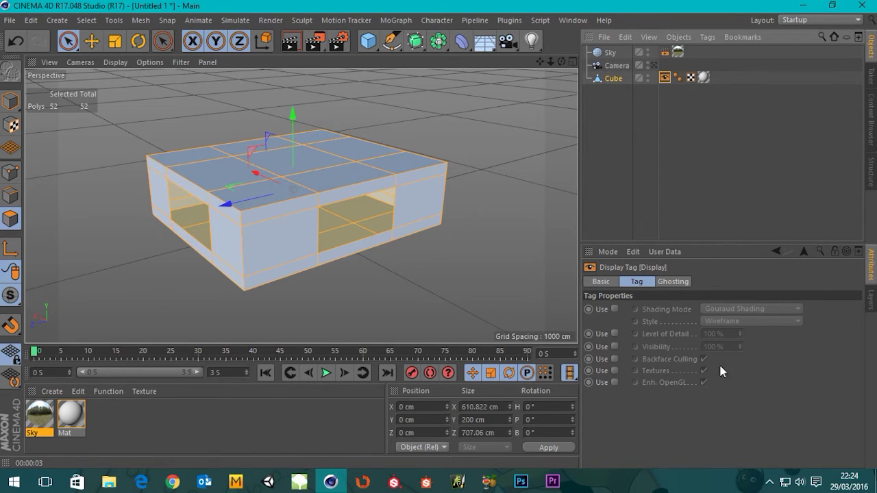
click(615, 359)
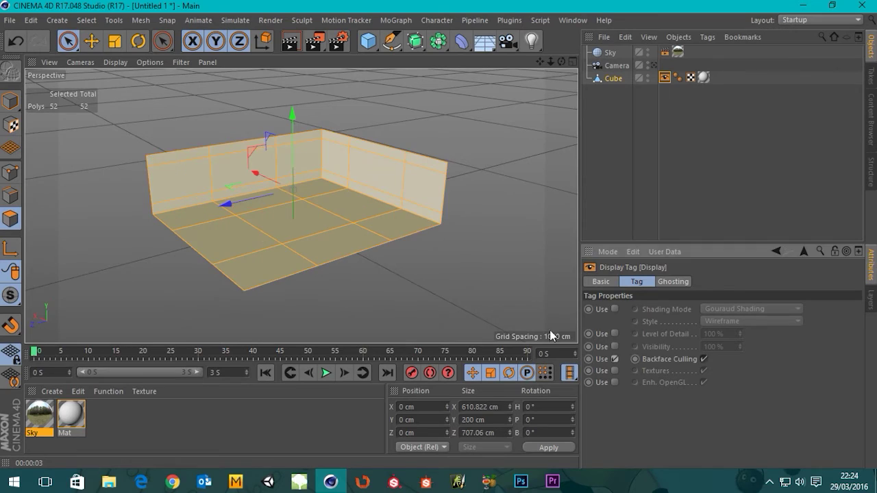
scroll(385, 222, up, 3)
alt+drag(306, 222, 372, 230)
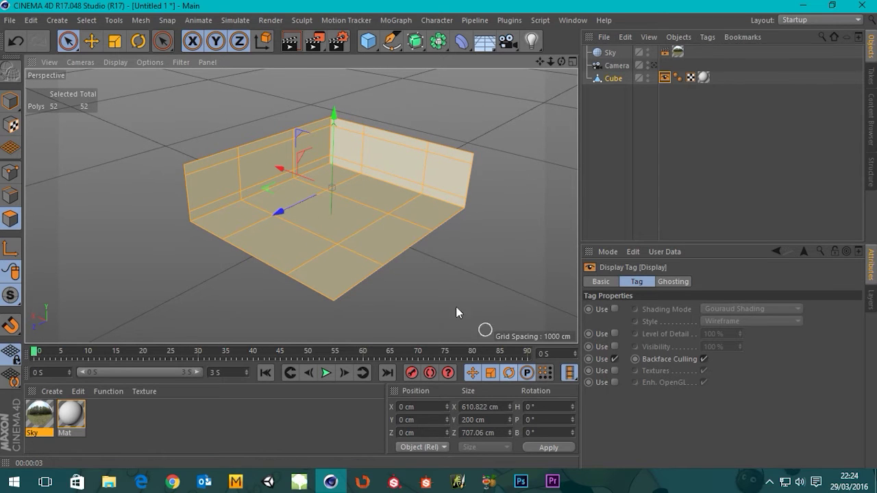
Clear the polygon selection, switch to Model mode and test-render the room from outside.
click(129, 196)
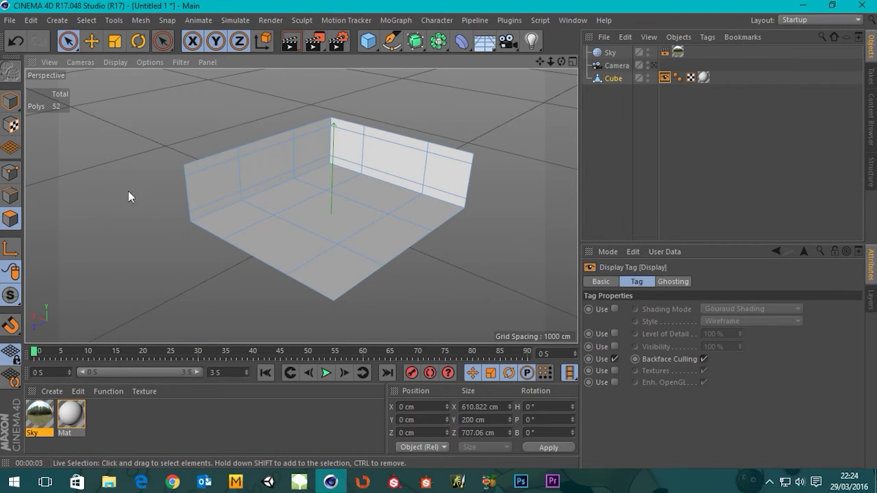
click(10, 105)
mouse_move(425, 263)
alt+mouse_down()
mouse_move(413, 247)
mouse_move(417, 265)
alt+mouse_up()
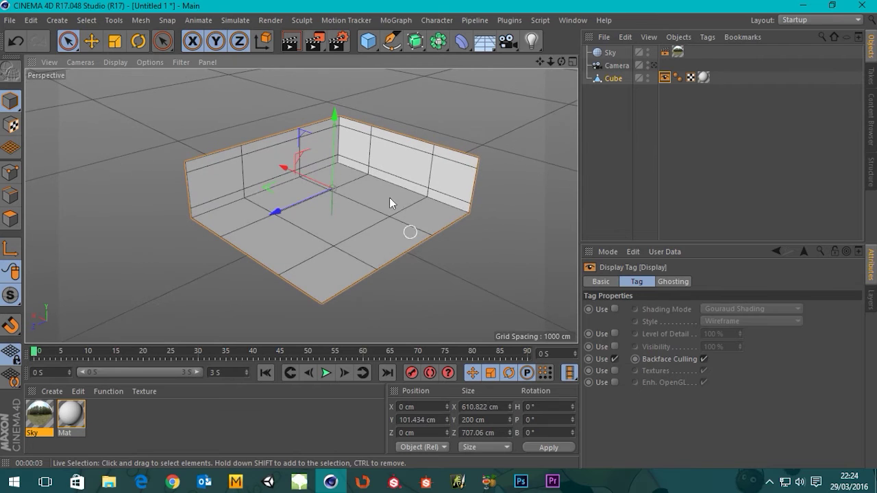
click(290, 43)
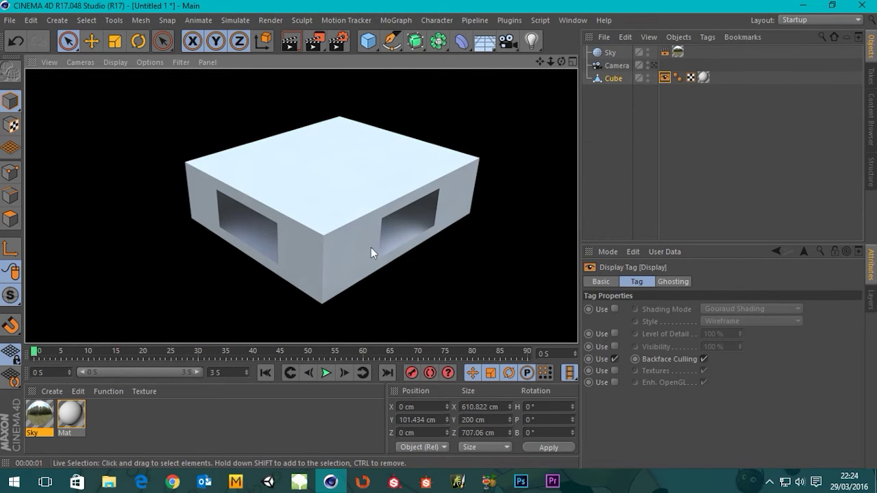
click(617, 106)
Select the Cube, switch to Polygons mode and disable the Backface Culling override in its Display tag.
alt+middle_drag(326, 203, 329, 186)
scroll(329, 185, up, 3)
alt+drag(329, 189, 460, 173)
alt+middle_drag(365, 150, 375, 181)
alt+drag(366, 185, 368, 206)
click(612, 79)
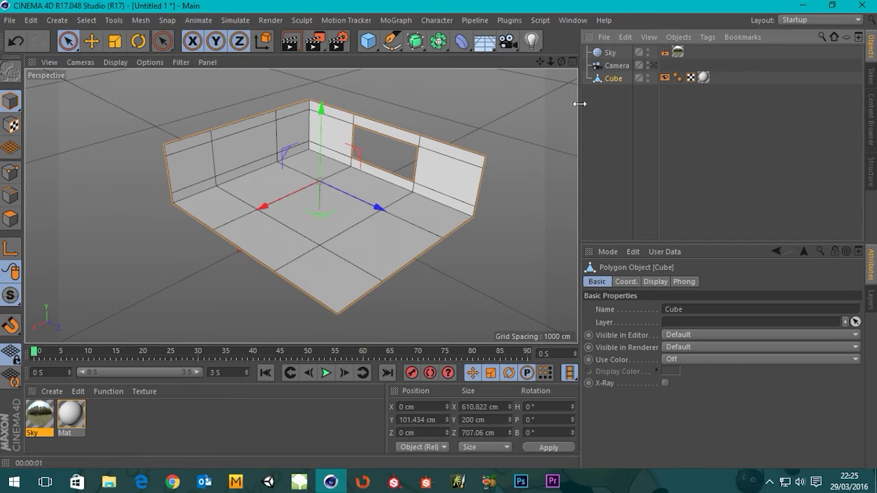
click(11, 220)
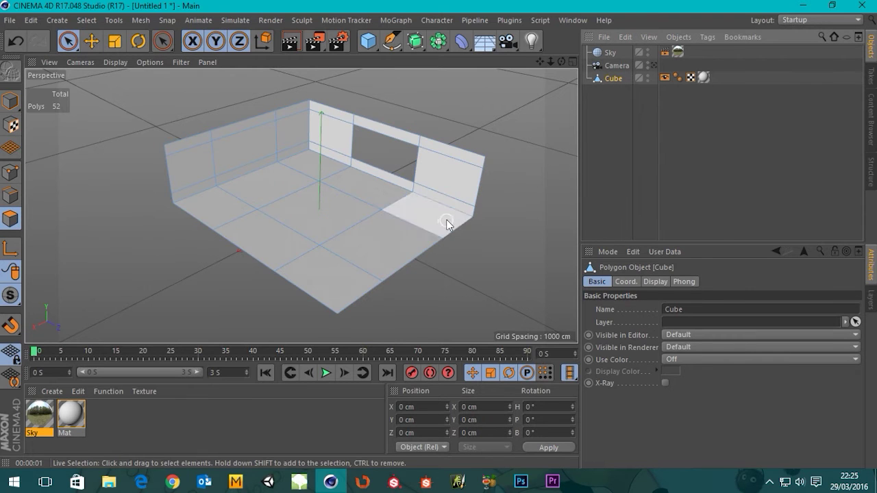
click(664, 78)
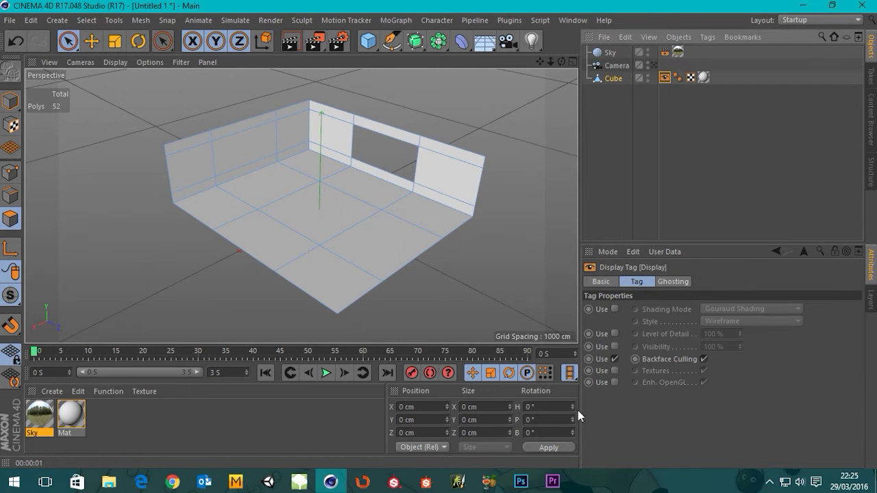
click(614, 359)
Select all polygons of the near outer wall surrounding the window opening, without including any roof or interior faces.
mouse_move(313, 223)
alt+mouse_down()
mouse_move(310, 191)
mouse_move(437, 233)
mouse_move(445, 255)
alt+mouse_up()
click(466, 208)
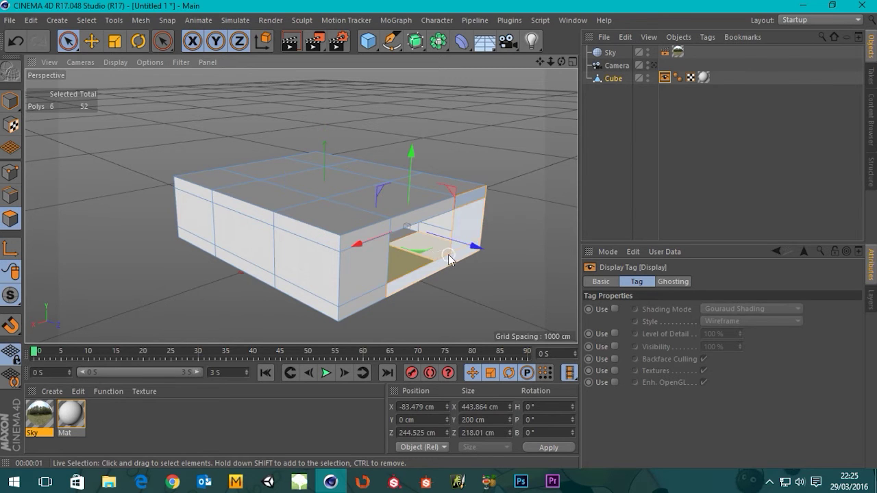
scroll(482, 221, up, 3)
mouse_move(463, 189)
mouse_down()
mouse_move(458, 262)
mouse_move(438, 197)
mouse_move(454, 235)
mouse_up()
key(ctrl+z)
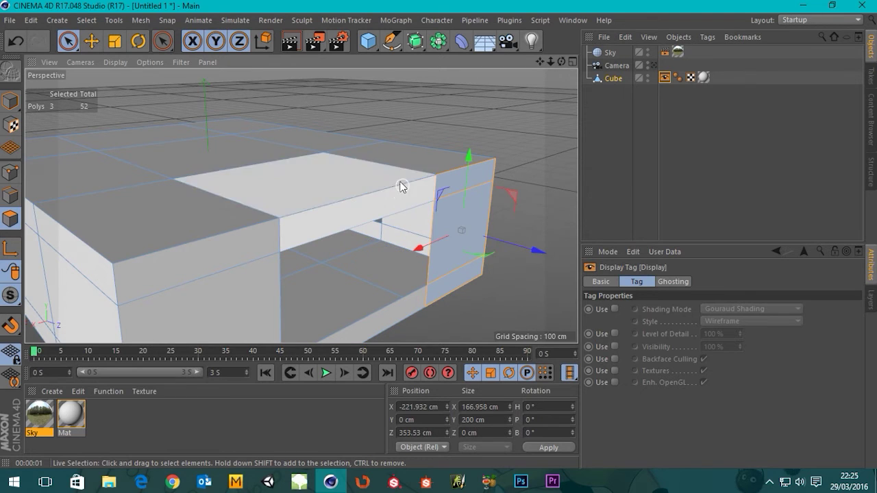
shift+click(397, 206)
shift+click(378, 315)
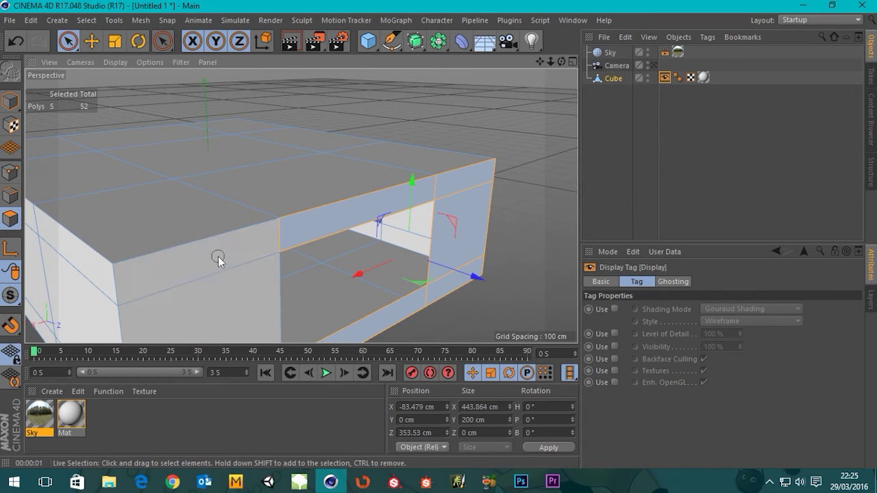
mouse_move(216, 266)
shift+mouse_down()
mouse_move(224, 299)
mouse_move(257, 186)
mouse_move(372, 162)
shift+mouse_up()
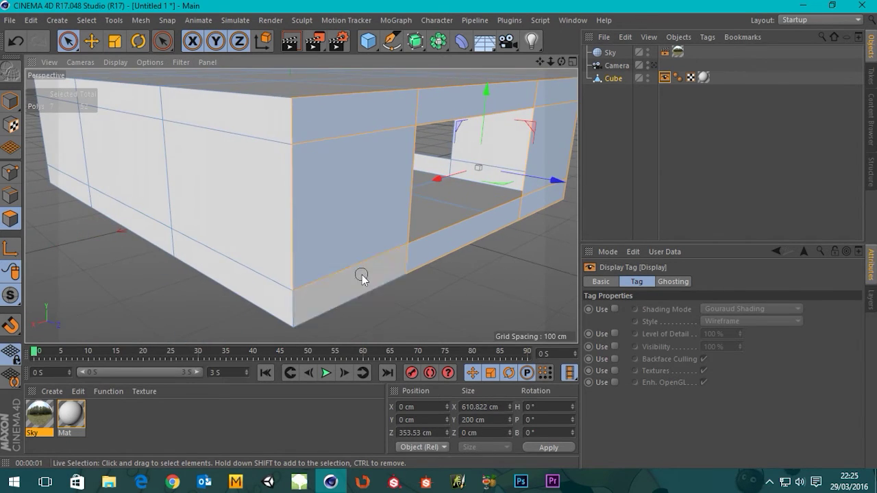
ctrl+drag(362, 275, 280, 259)
Add all polygons of the adjoining solid outer wall to the selection.
mouse_move(326, 218)
shift+mouse_down()
mouse_move(318, 288)
mouse_move(260, 248)
mouse_move(252, 262)
mouse_move(228, 135)
mouse_move(149, 123)
shift+mouse_up()
shift+drag(88, 122, 80, 112)
shift+drag(78, 148, 90, 190)
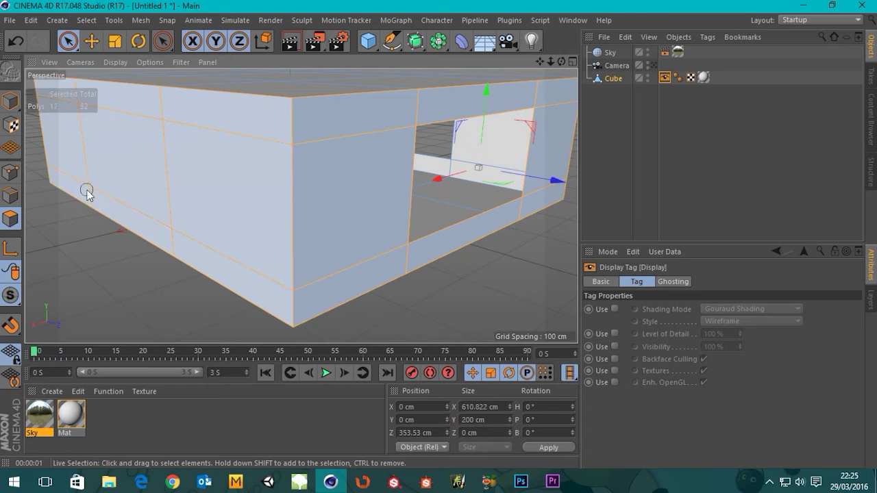
Enable the Backface Culling override again, render the room to the Picture Viewer and close the viewer.
scroll(155, 190, down, 6)
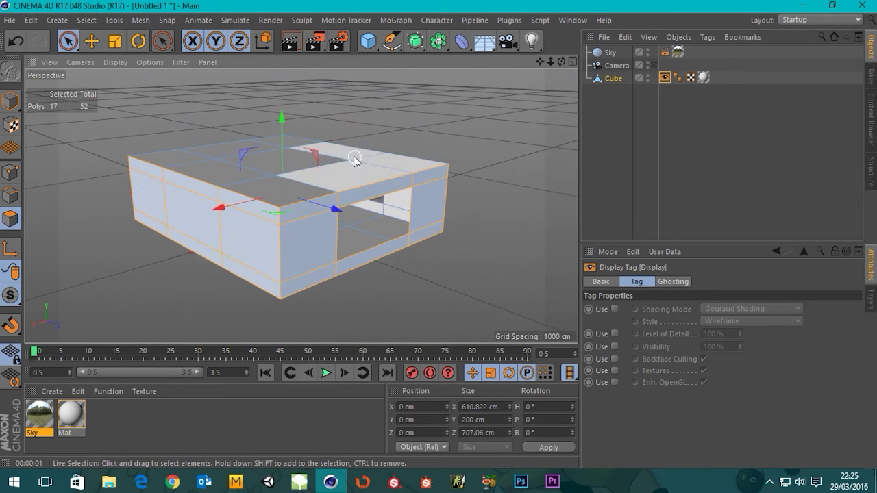
alt+drag(355, 157, 353, 192)
alt+middle_drag(354, 191, 370, 177)
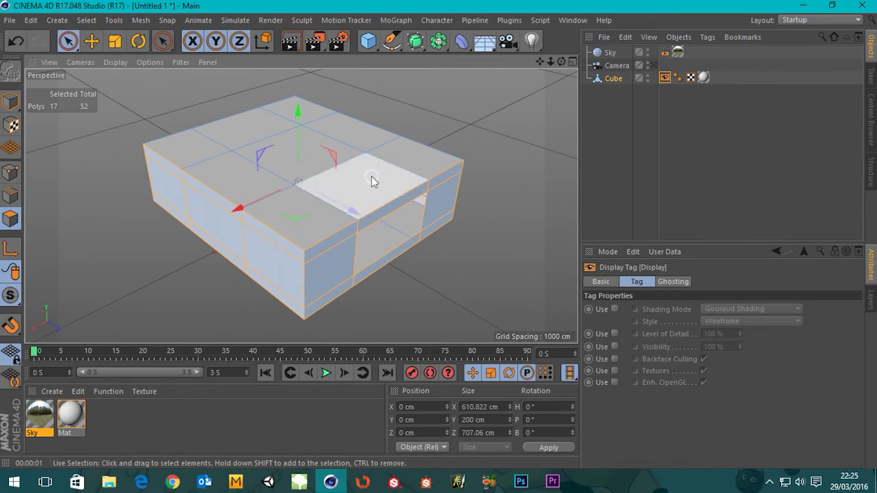
click(666, 77)
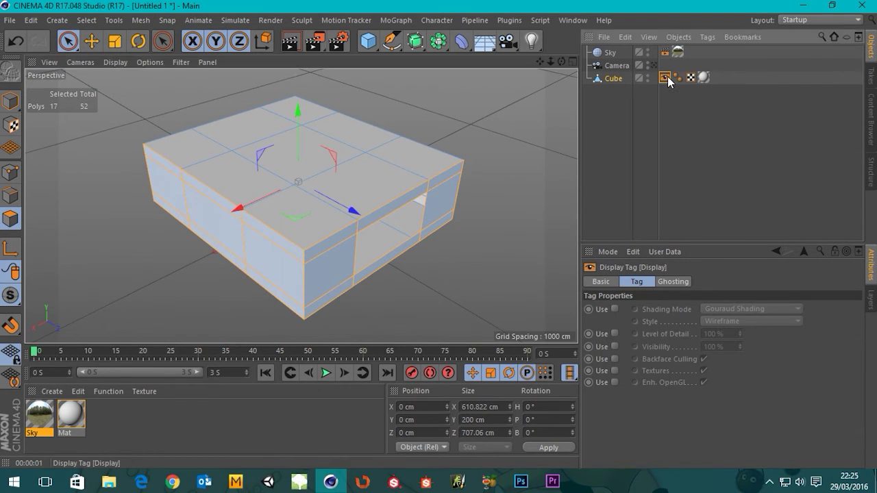
click(615, 359)
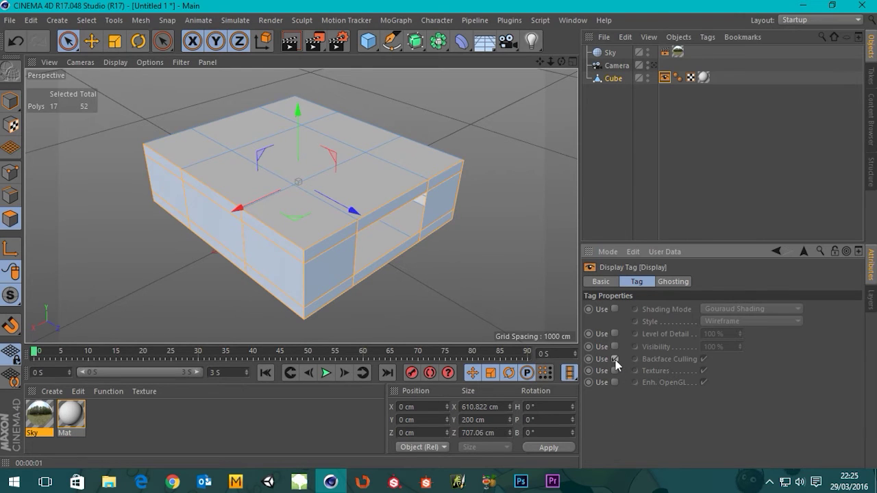
click(315, 44)
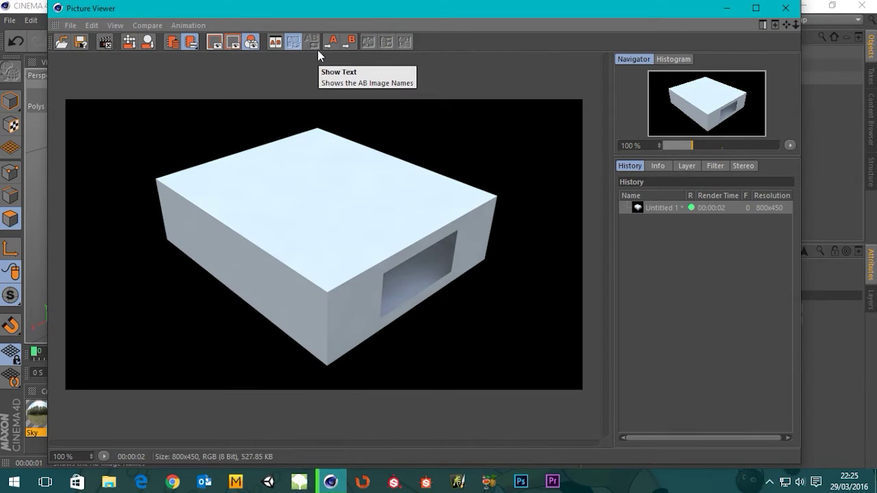
click(786, 8)
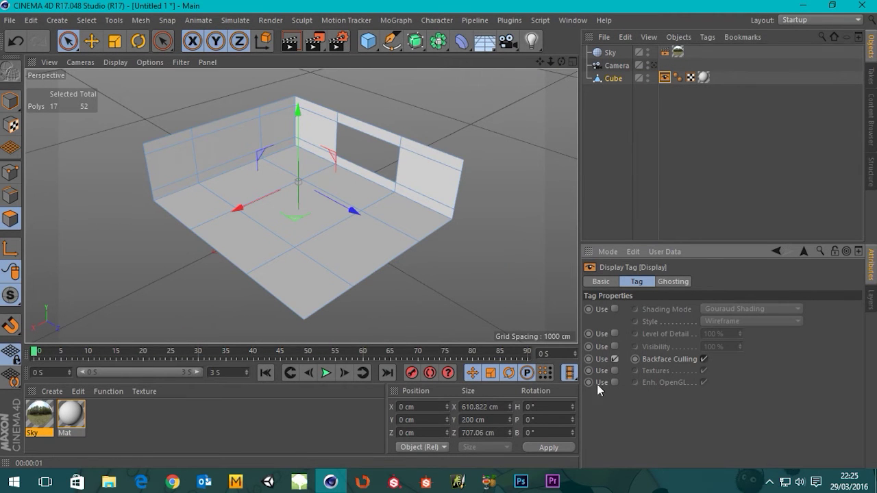
Disable the Backface Culling override and delete the two selected walls and the roof polygons.
click(615, 359)
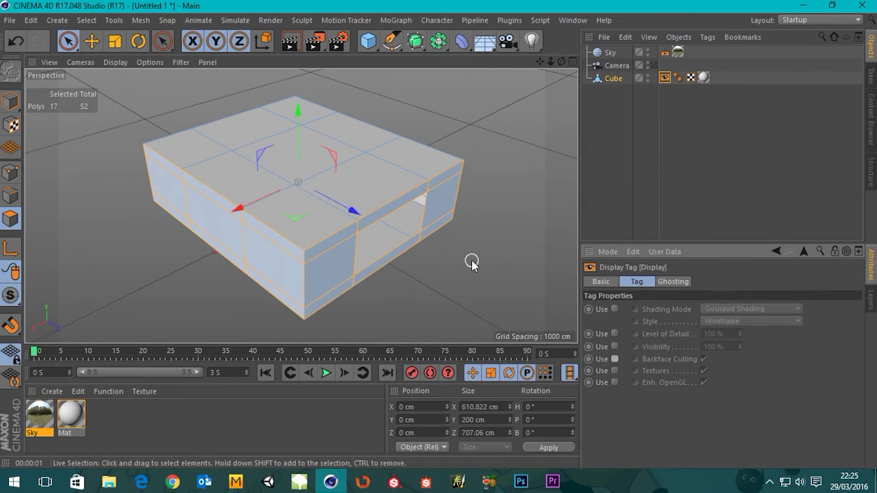
key(Delete)
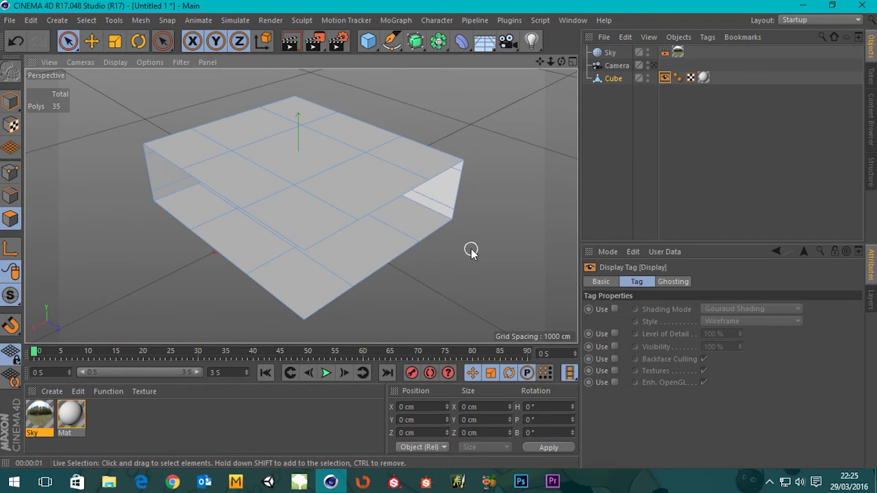
mouse_move(305, 209)
mouse_down()
mouse_move(309, 217)
mouse_move(250, 149)
mouse_move(220, 161)
mouse_move(358, 186)
mouse_move(339, 133)
mouse_move(291, 113)
mouse_move(307, 127)
mouse_up()
key(Delete)
Render the opened-up room to the Picture Viewer and compare it with the previous closed-room render.
click(316, 43)
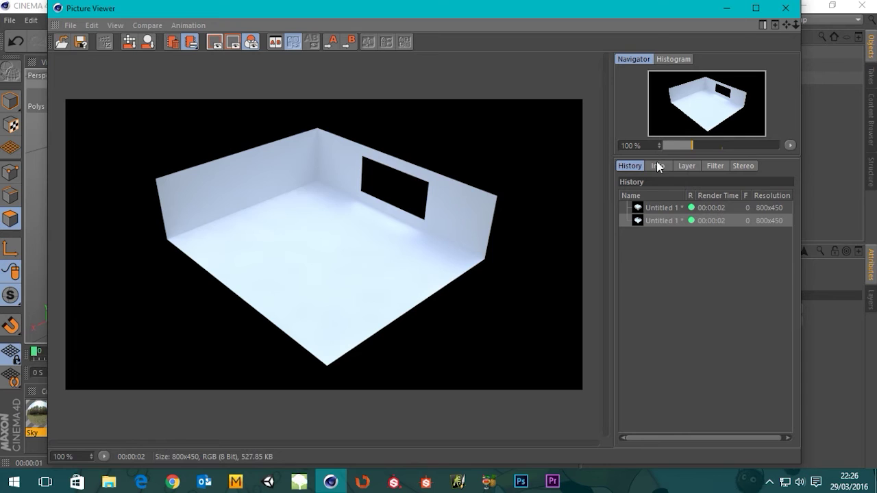
click(658, 207)
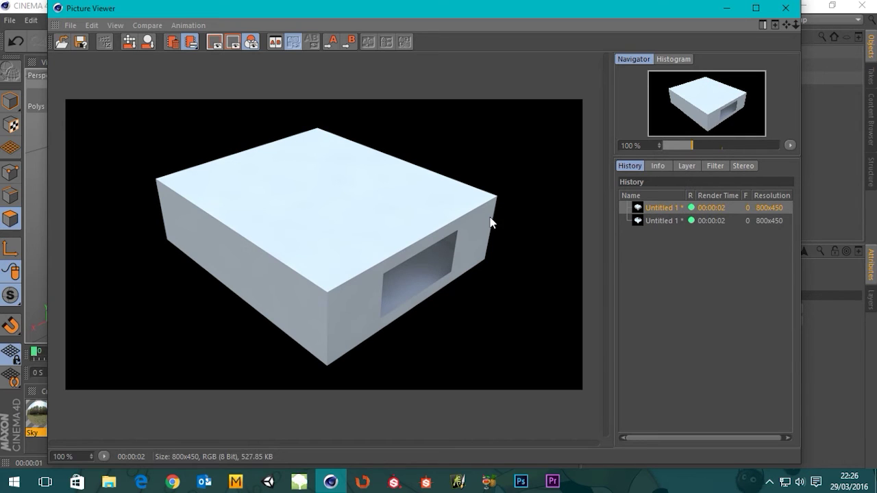
click(659, 221)
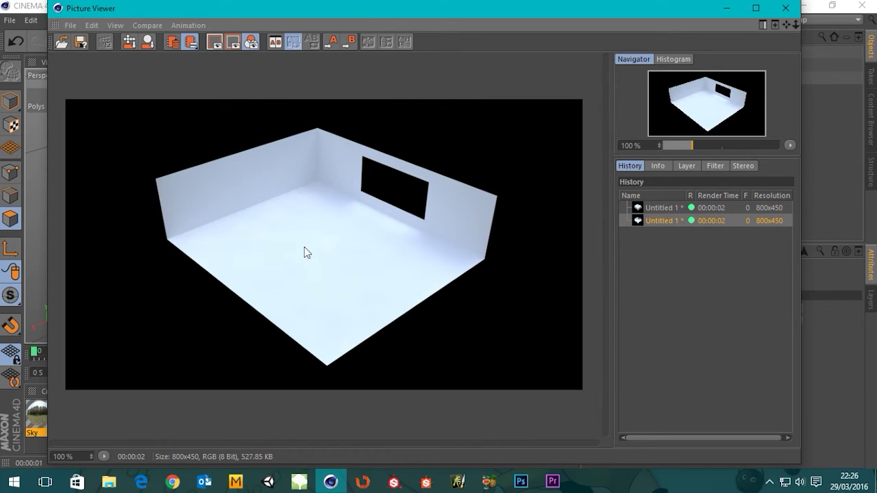
click(786, 7)
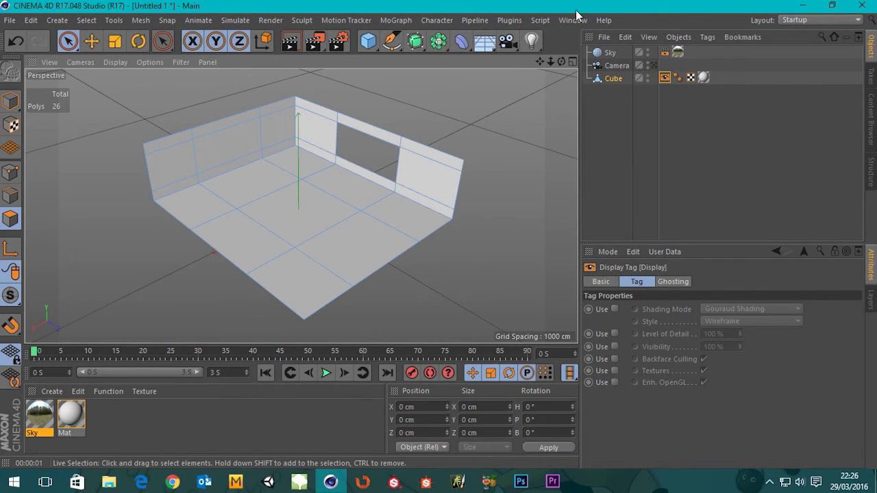
Undo the roof and wall deletions, clear the polygon selection and return to Model mode.
key(ctrl+z)
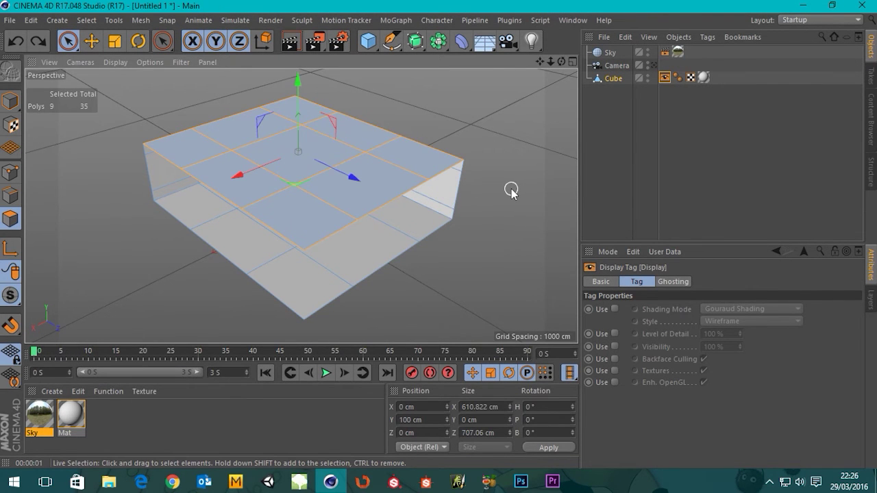
click(511, 191)
key(ctrl+z)
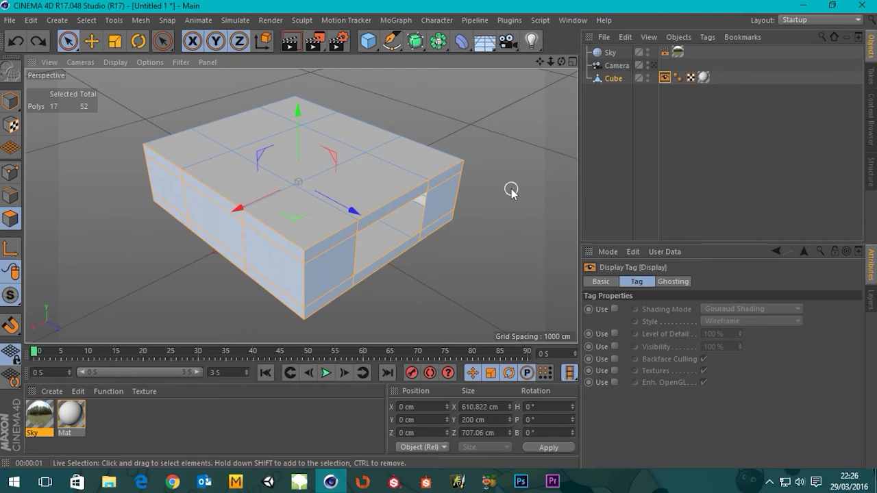
click(511, 192)
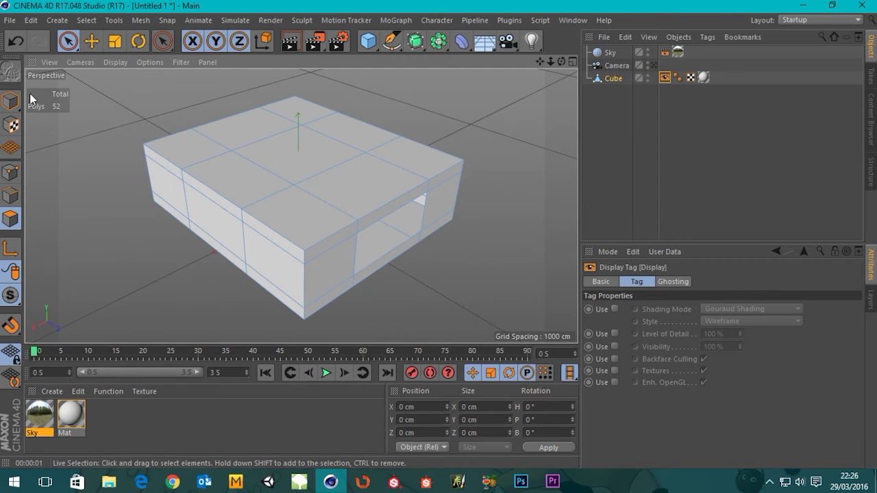
click(10, 101)
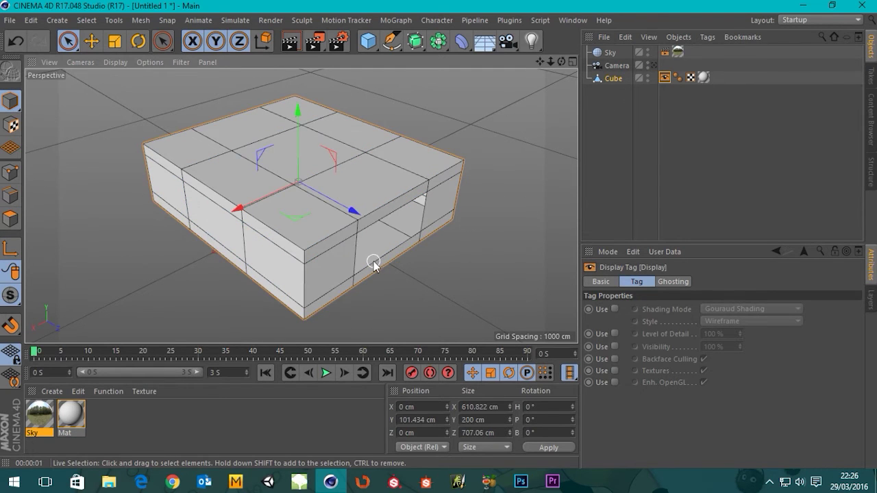
Enable the Alpha channel of the Mat material and load the Normal Direction effect shader as its texture.
alt+drag(372, 266, 383, 235)
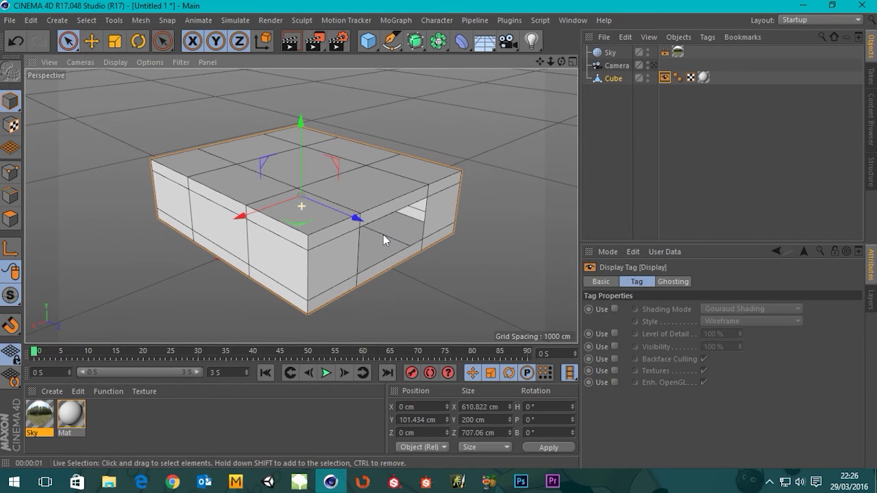
double_click(72, 416)
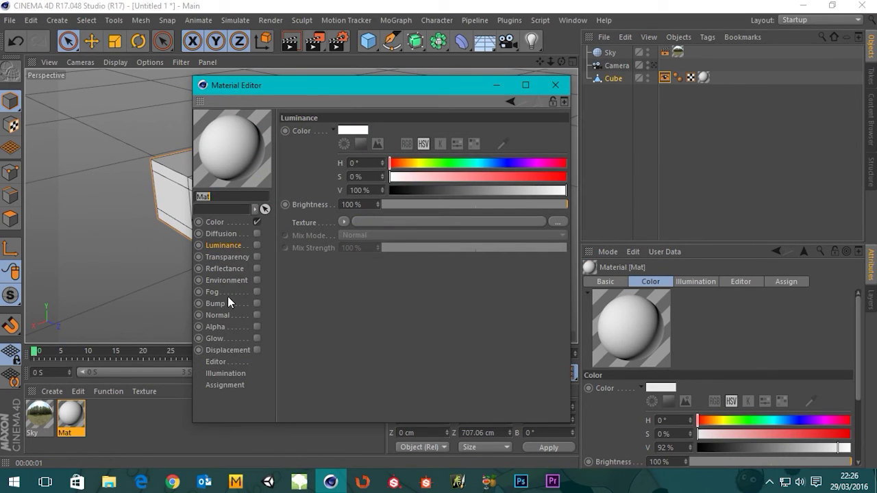
click(215, 327)
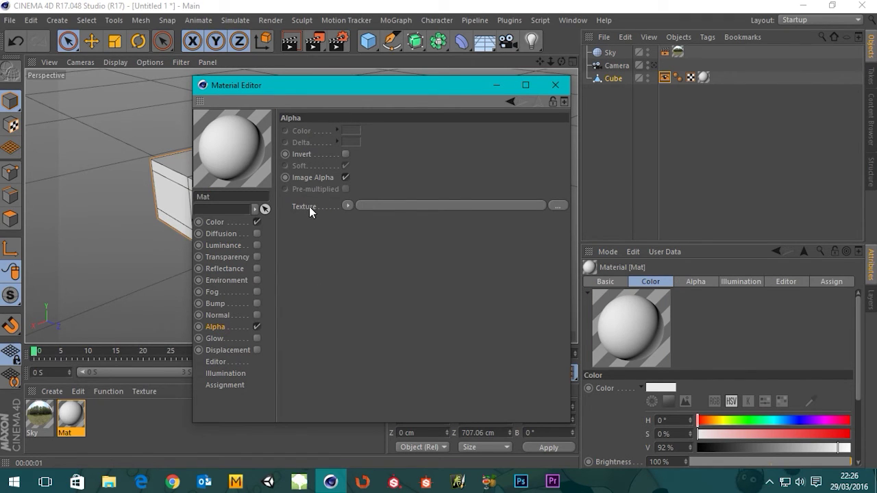
click(348, 205)
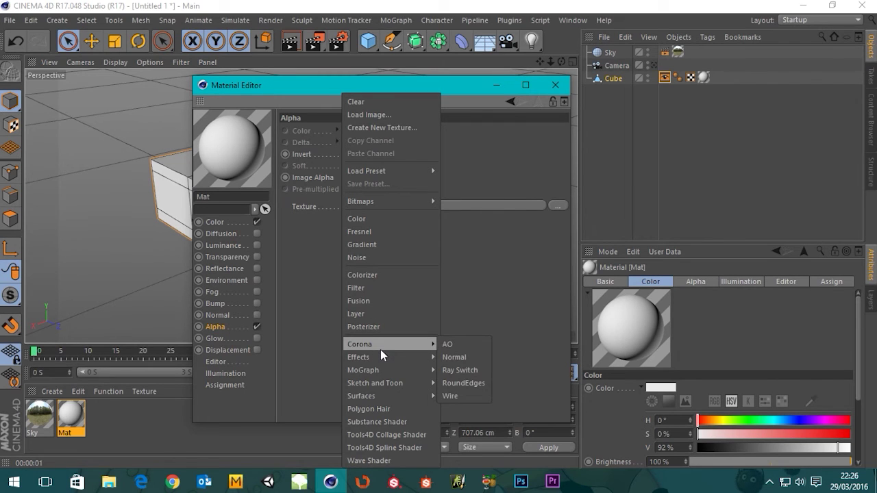
mouse_move(411, 363)
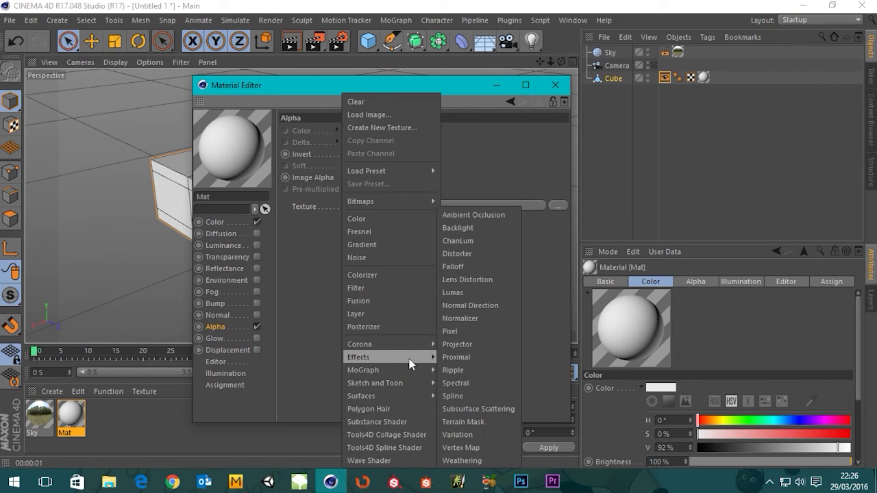
click(474, 307)
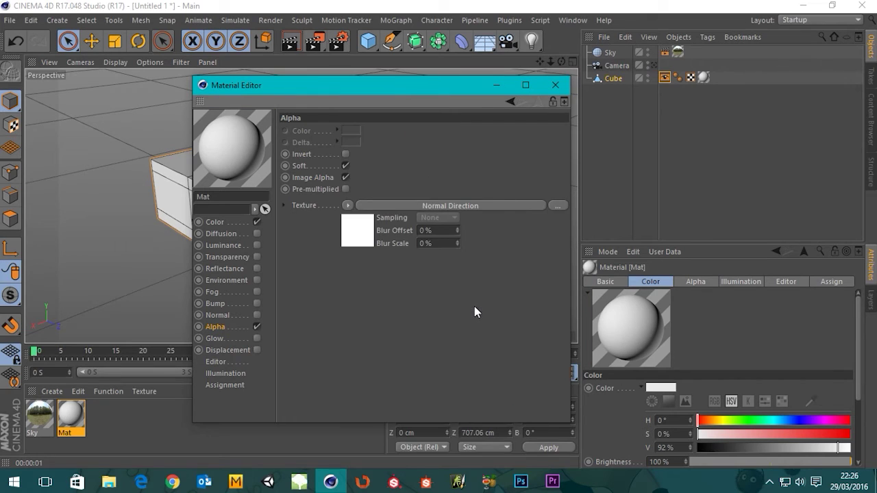
Examine the two colours of the Normal Direction shader and close the Material Editor.
click(393, 207)
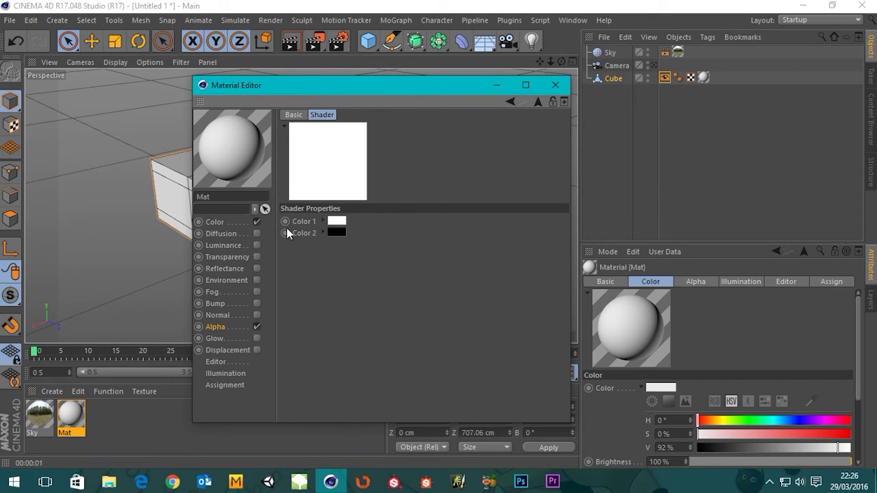
click(214, 327)
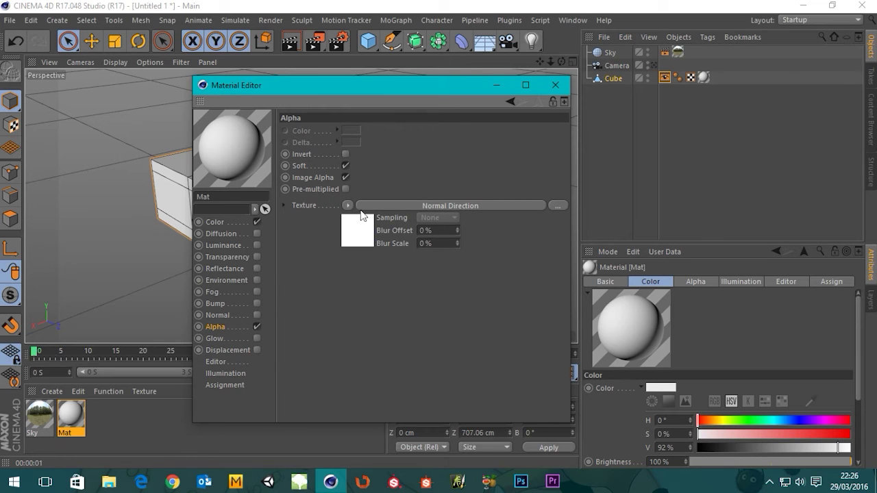
click(417, 205)
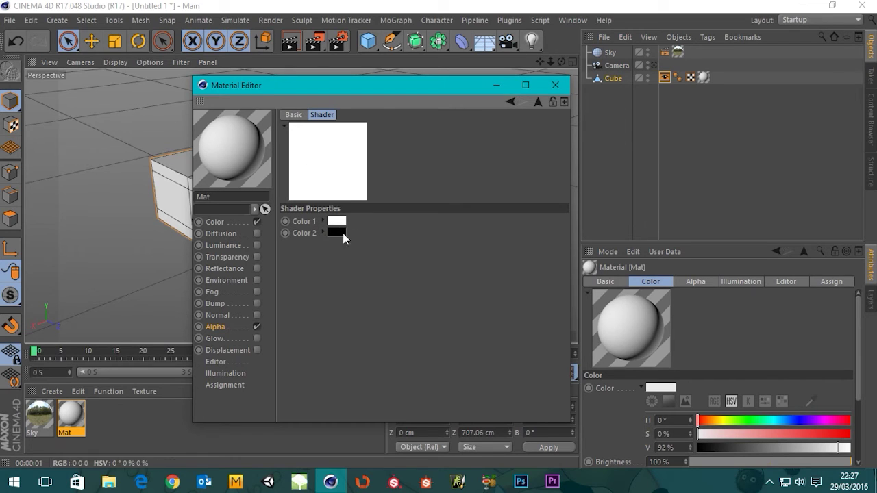
click(555, 85)
Render the room with the alpha-mapped material in the viewport and in the Picture Viewer.
click(288, 44)
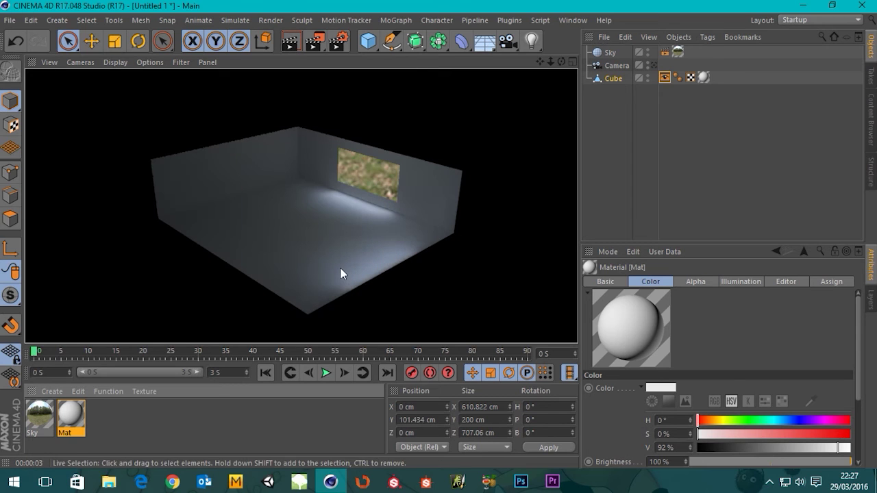
click(314, 42)
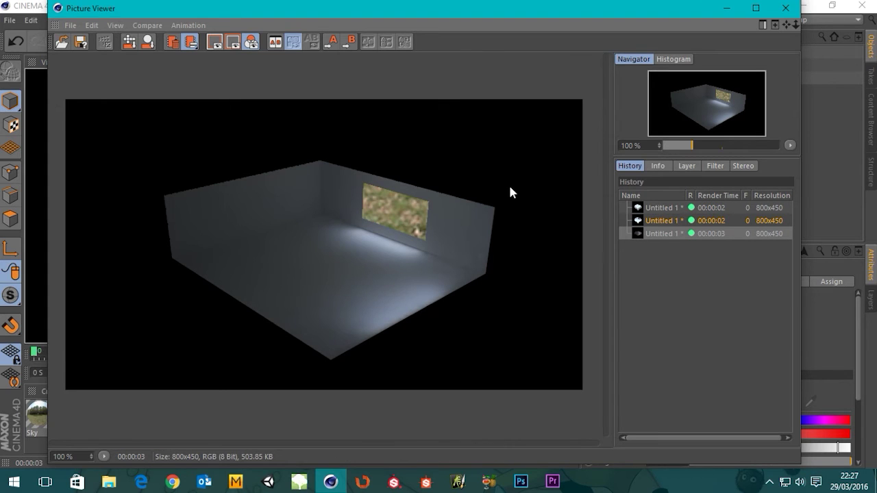
Compare the three renders of the room in the Picture Viewer history.
key(Up)
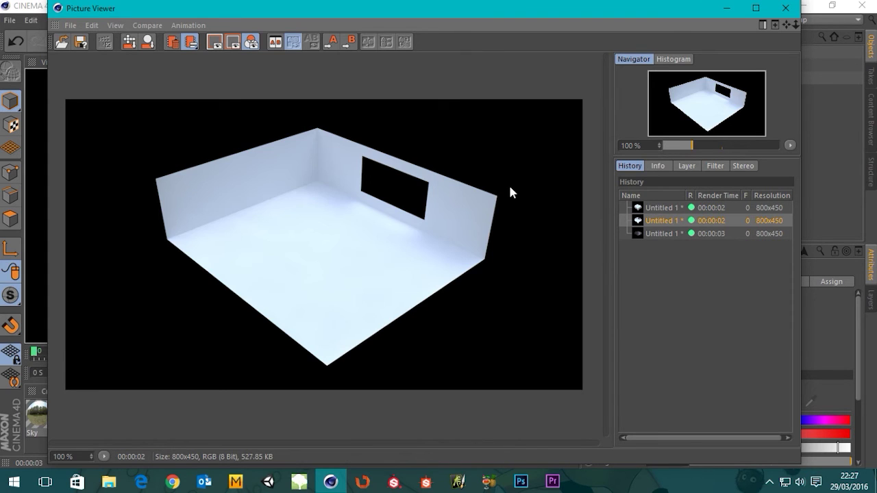
key(Up)
key(Down)
key(Down)
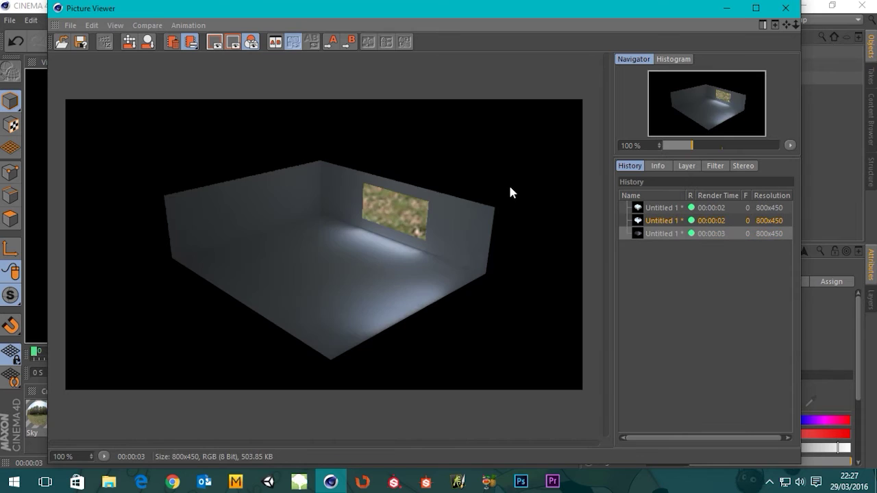
key(Up)
key(Up)
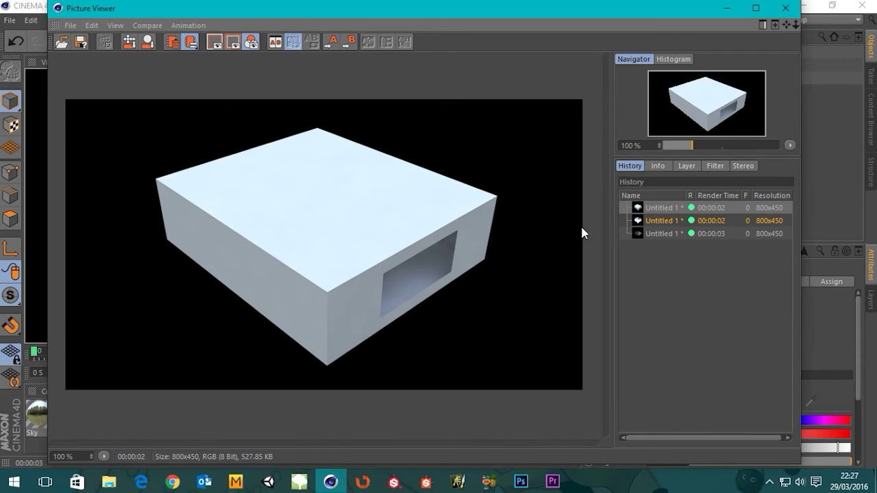
Remove the second render, with the deleted roof and walls, from the Picture Viewer history, discarding the unsaved file.
right_click(652, 220)
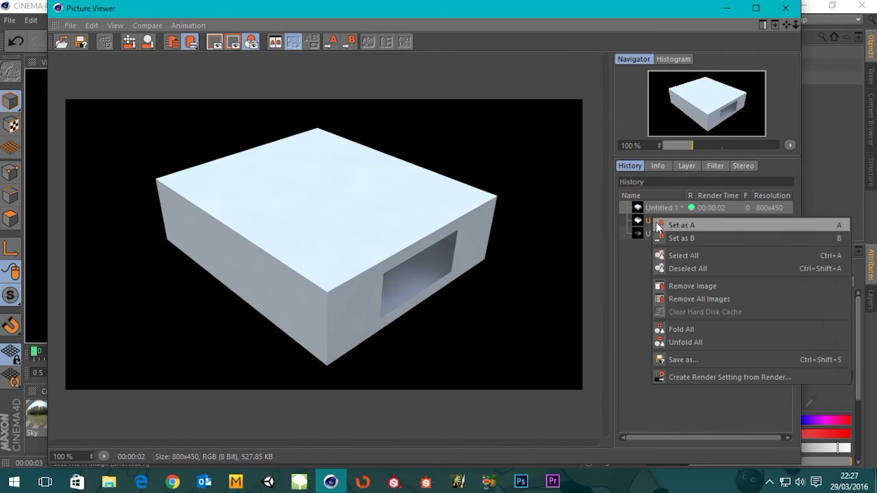
click(693, 286)
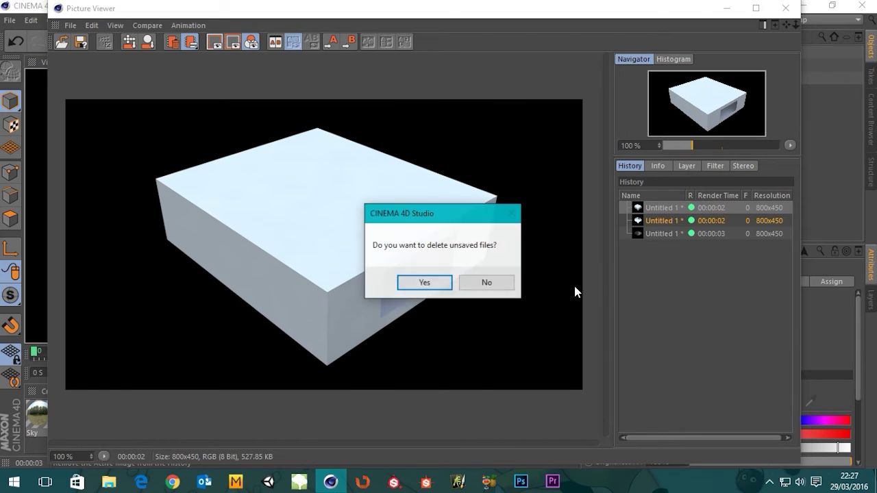
click(444, 284)
Compare the solid exterior render with the alpha-mapped room render in the Picture Viewer.
click(659, 220)
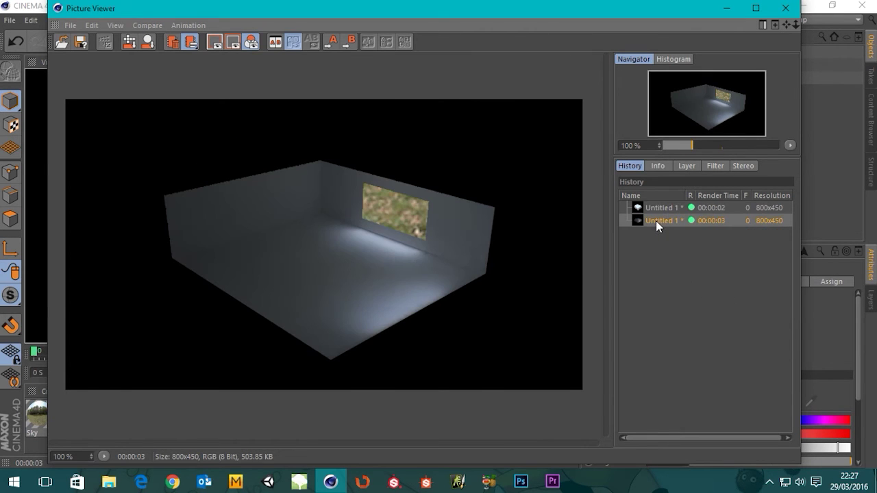
key(Up)
key(Down)
key(Up)
key(Down)
key(Up)
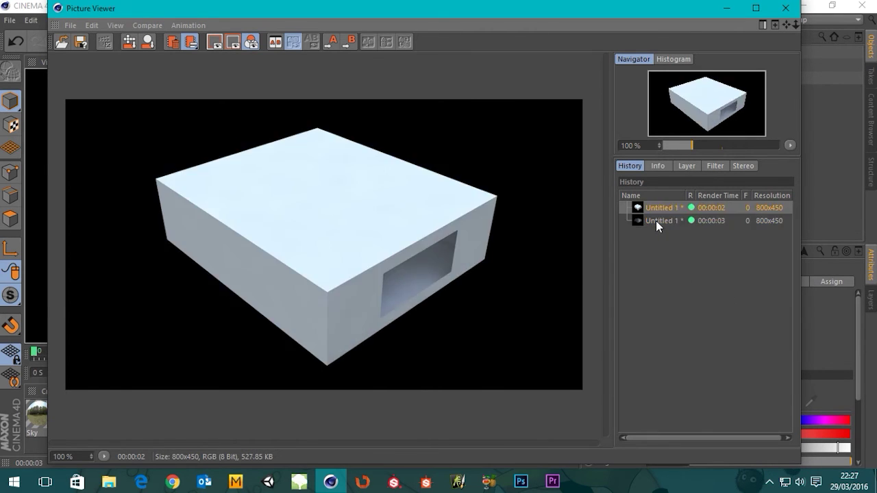
key(Down)
key(Up)
key(Down)
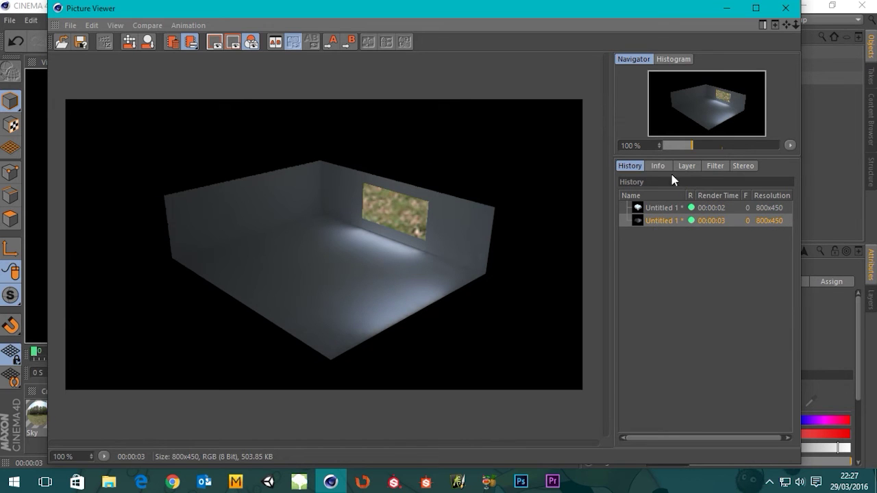
Inspect the upper wall edges of the alpha-mapped render up close and close the Picture Viewer.
scroll(263, 222, up, 2)
scroll(262, 222, up, 2)
drag(279, 174, 375, 257)
scroll(370, 250, up, 1)
scroll(384, 245, down, 1)
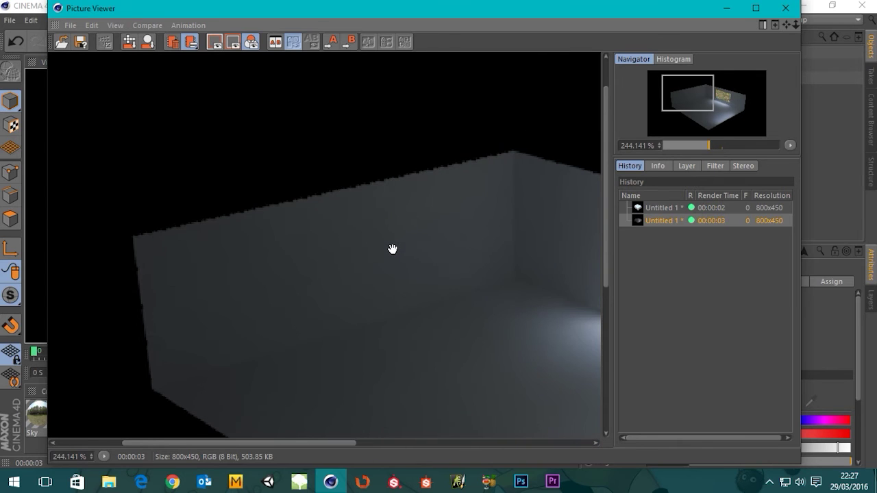
scroll(392, 249, down, 2)
scroll(387, 248, up, 2)
drag(351, 193, 352, 250)
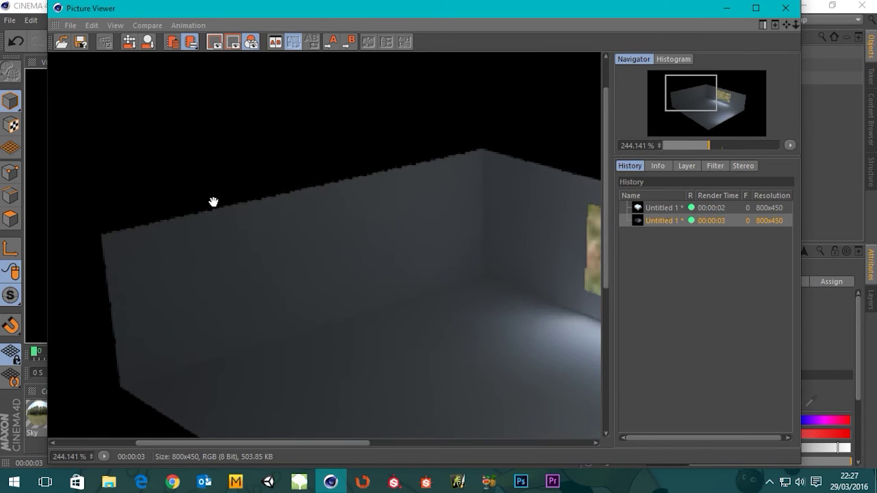
click(786, 8)
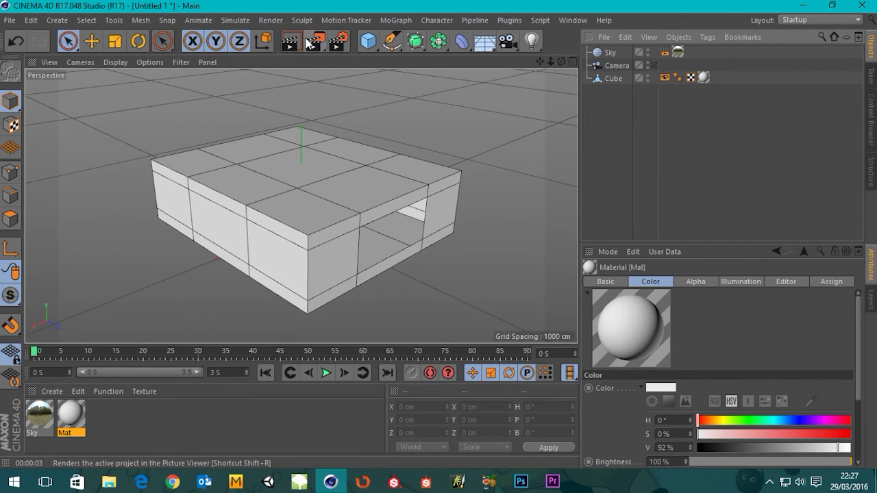
Switch the renderer to Physical and set its Sampling Quality to Automatic.
click(338, 41)
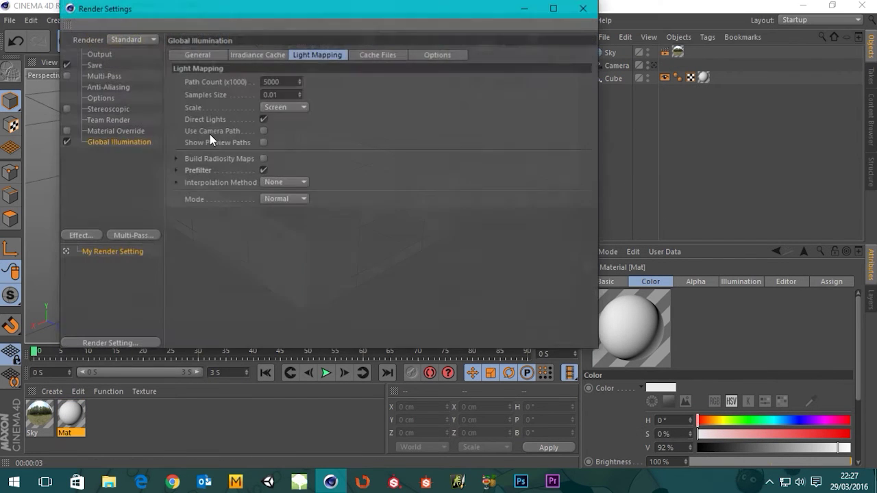
click(136, 37)
click(129, 67)
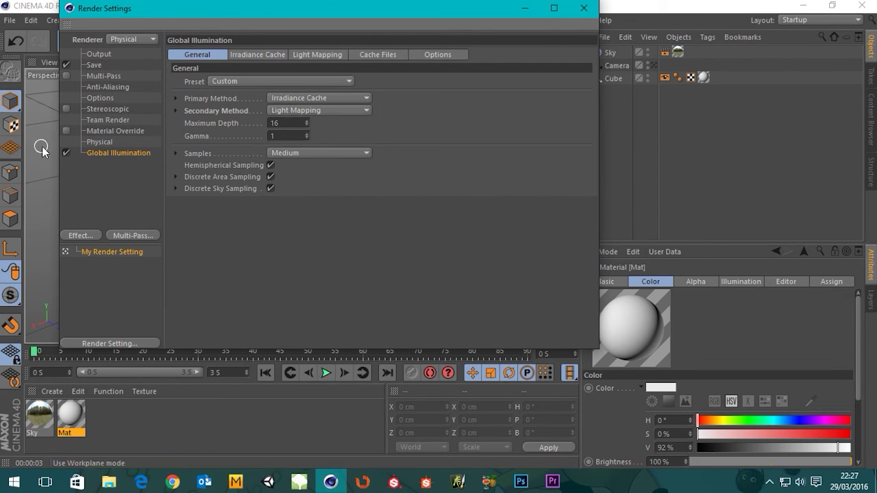
click(99, 142)
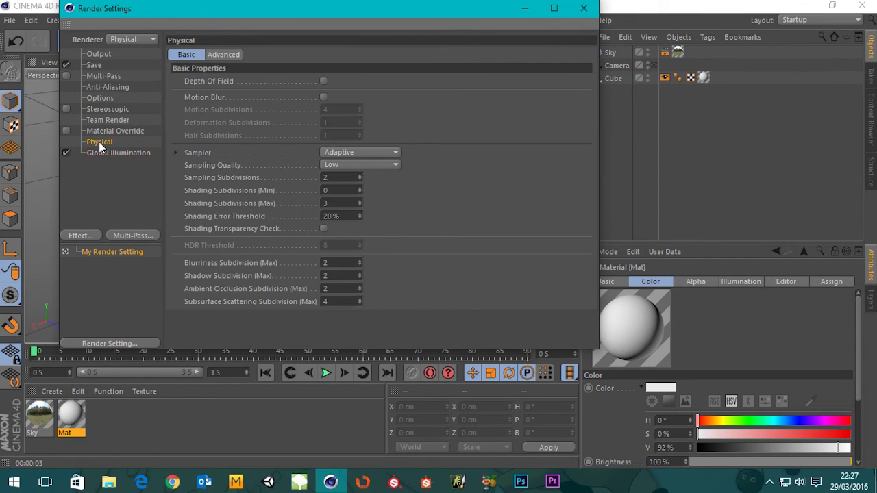
click(344, 164)
click(346, 216)
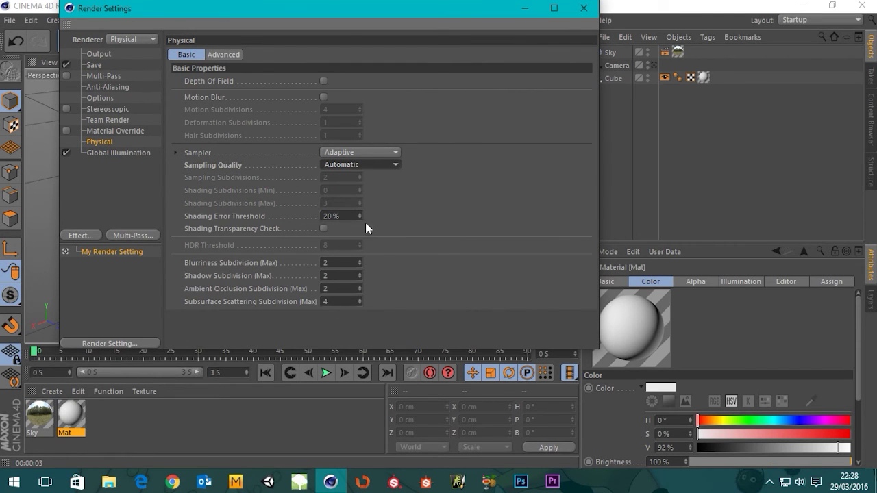
click(583, 8)
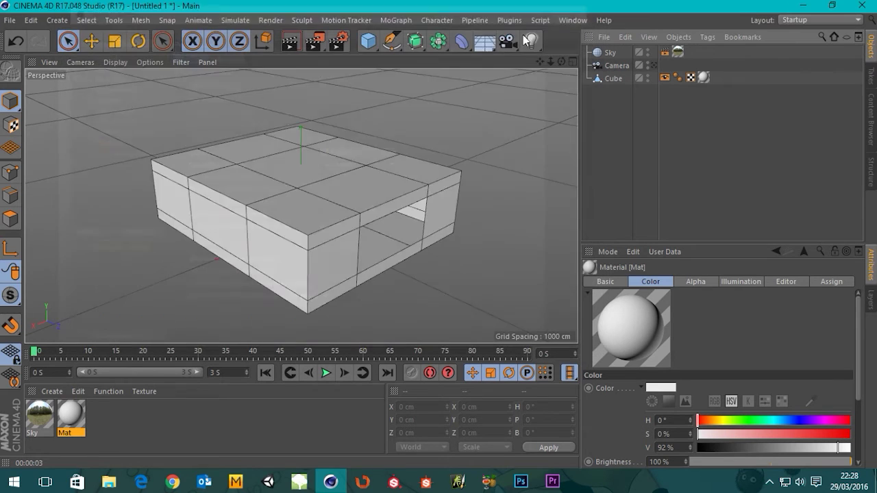
Render the room with the Physical renderer in the Picture Viewer and check the smoothness of its wall edges.
click(615, 79)
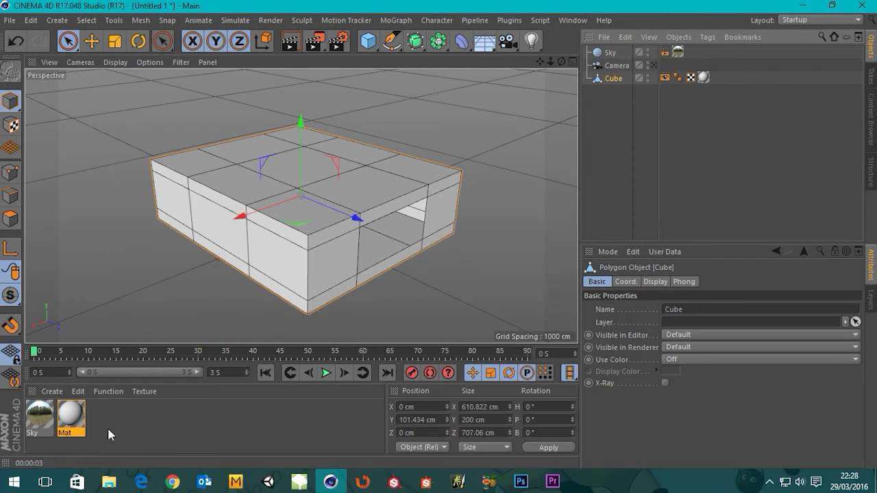
click(313, 41)
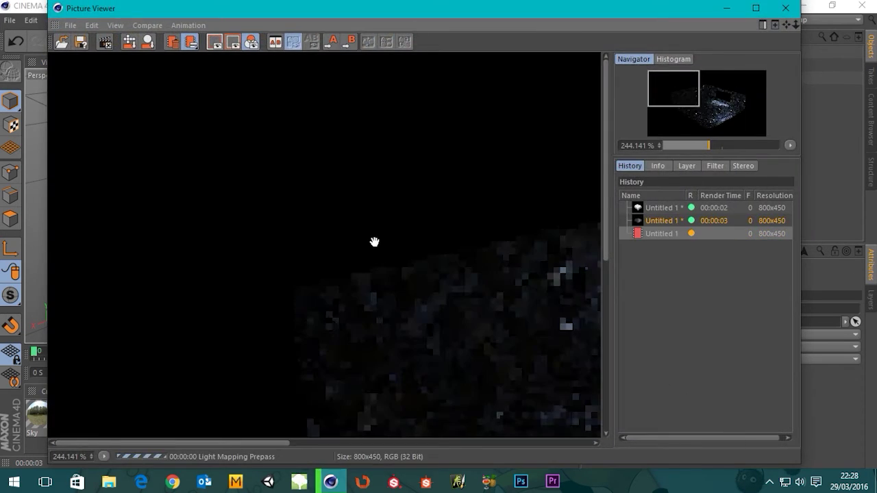
scroll(381, 238, down, 5)
scroll(380, 235, up, 1)
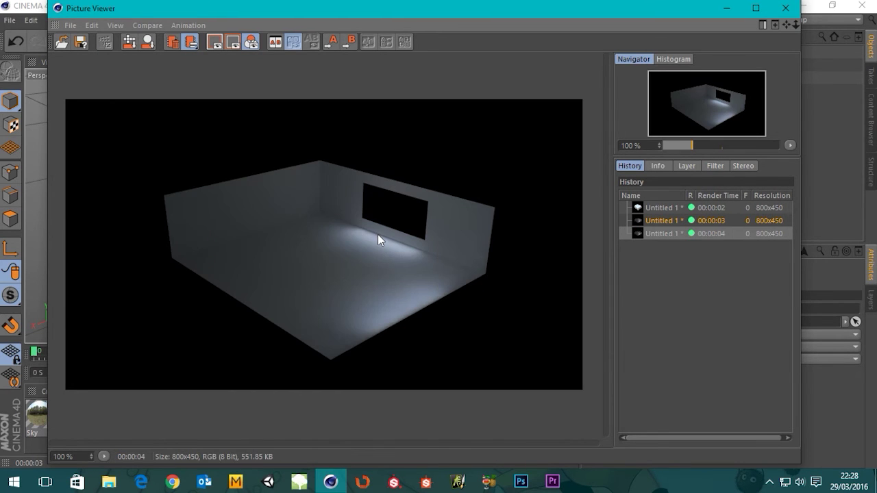
scroll(274, 164, up, 3)
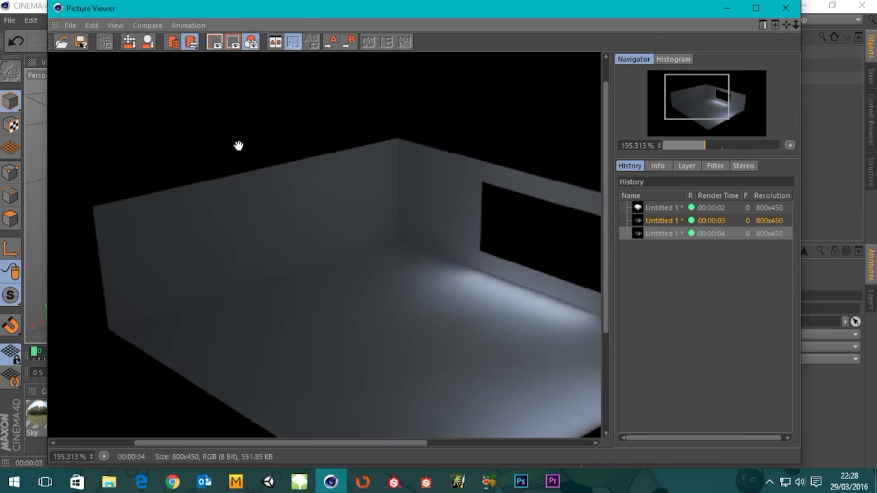
scroll(265, 183, down, 2)
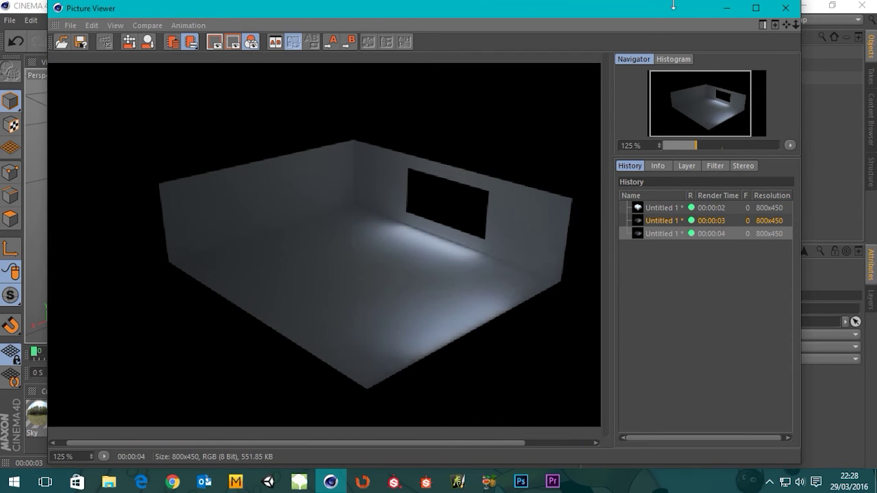
click(788, 8)
Render the room in the Picture Viewer from a close view looking through the front opening towards the opposite window.
scroll(376, 271, up, 3)
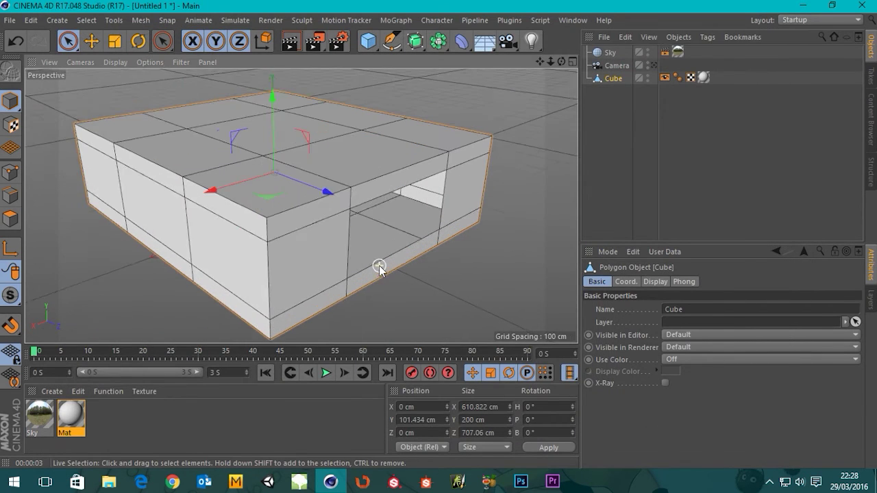
scroll(377, 264, up, 2)
alt+drag(362, 272, 675, 260)
scroll(258, 228, down, 5)
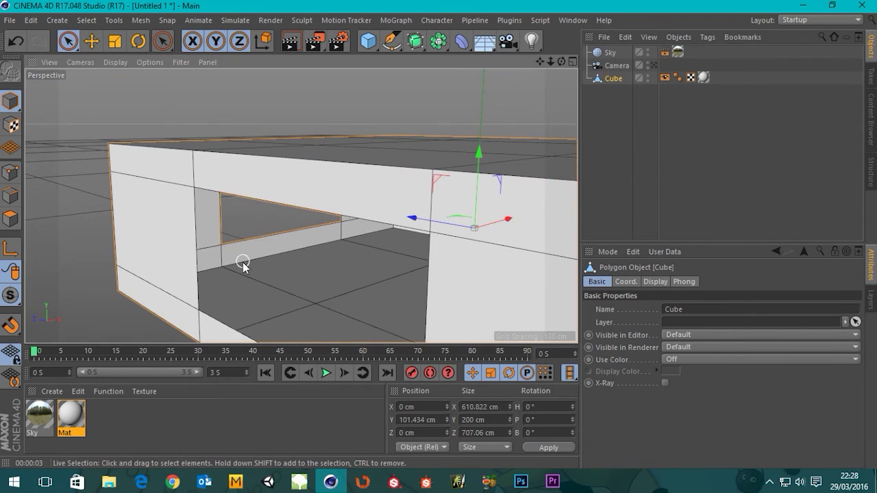
scroll(247, 255, up, 2)
scroll(247, 255, up, 3)
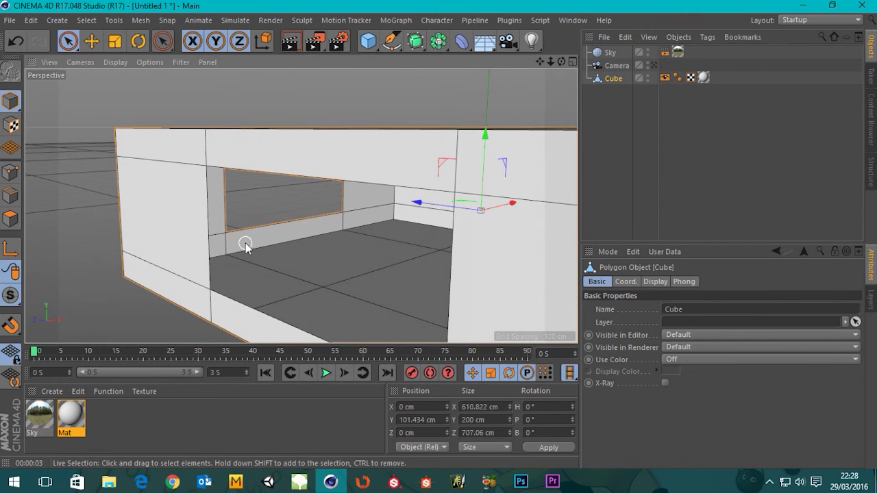
click(314, 41)
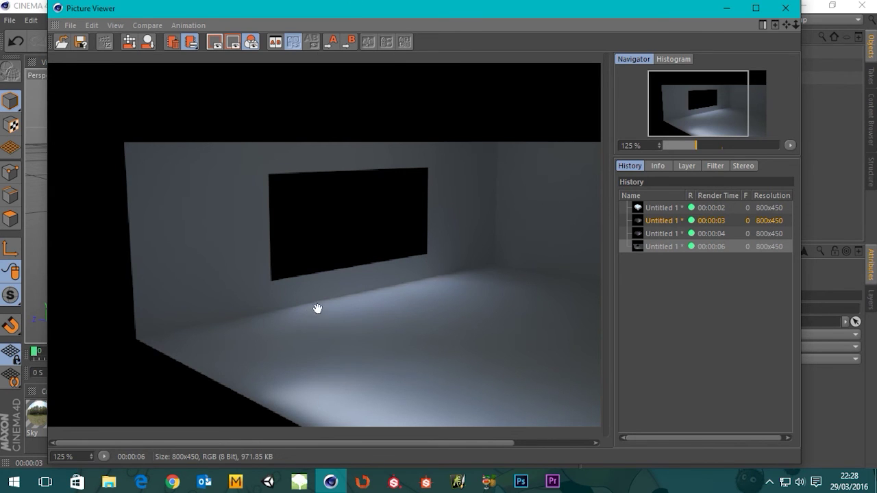
scroll(324, 308, down, 1)
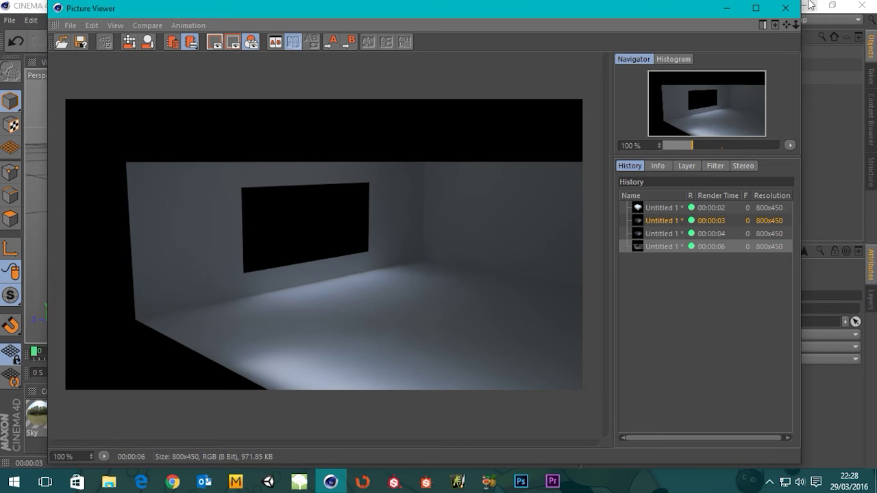
click(786, 8)
Render the room in the Picture Viewer from a low angle that shows the ceiling's underside.
alt+middle_drag(336, 272, 321, 227)
alt+drag(321, 225, 349, 272)
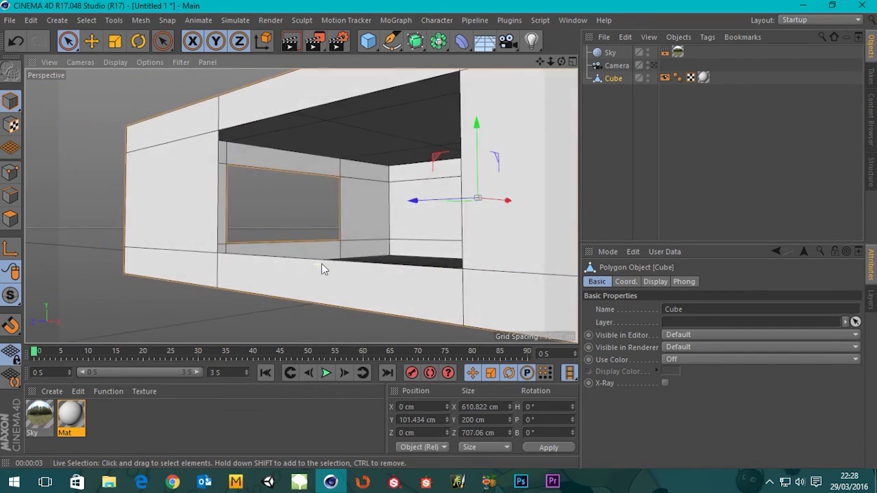
alt+drag(318, 270, 396, 252)
click(316, 41)
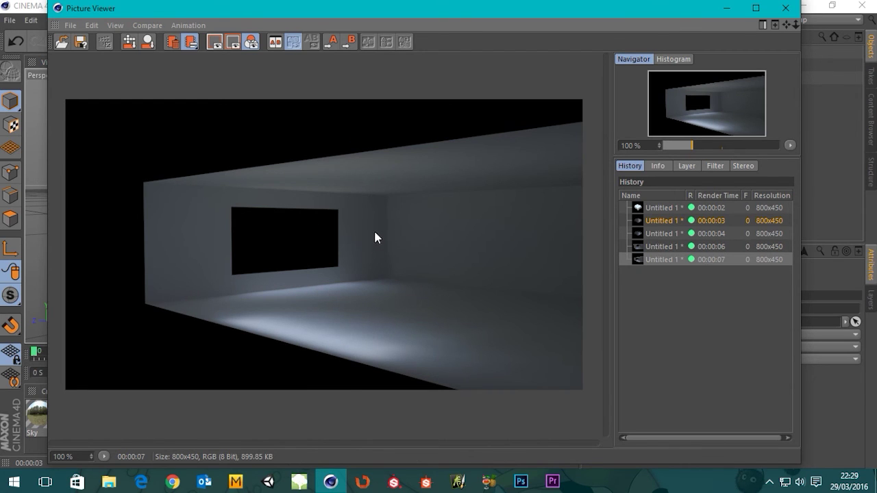
click(783, 9)
Render a close-up of the room's upper outer corner in the Picture Viewer.
alt+drag(162, 186, 458, 227)
alt+middle_drag(136, 214, 371, 239)
alt+drag(371, 239, 425, 254)
scroll(174, 175, up, 3)
scroll(171, 174, up, 1)
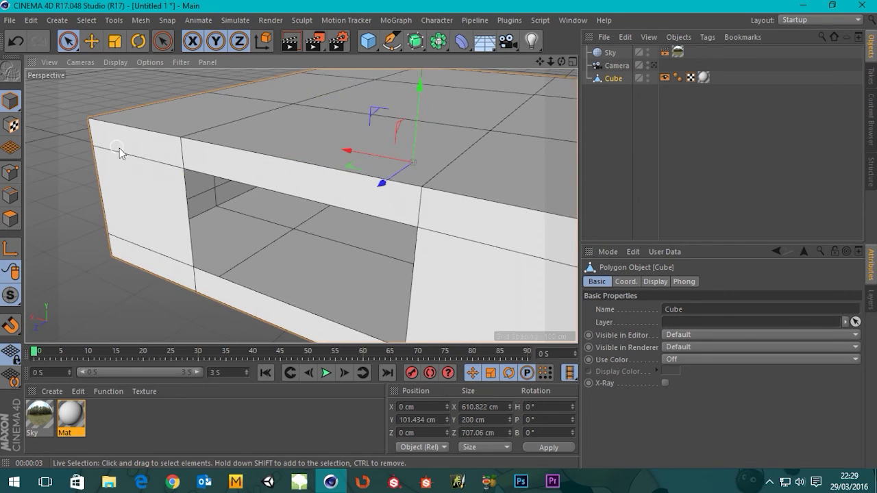
alt+middle_drag(126, 151, 215, 172)
scroll(208, 173, up, 3)
alt+drag(209, 177, 287, 62)
click(314, 41)
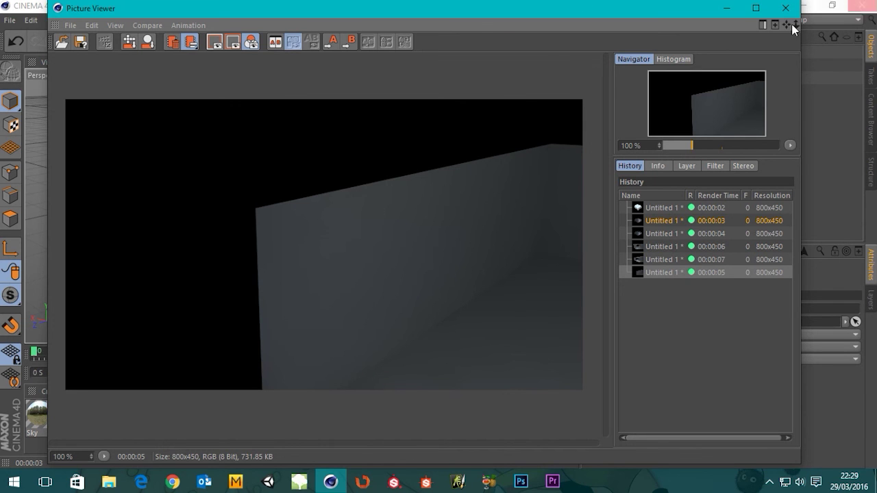
click(785, 8)
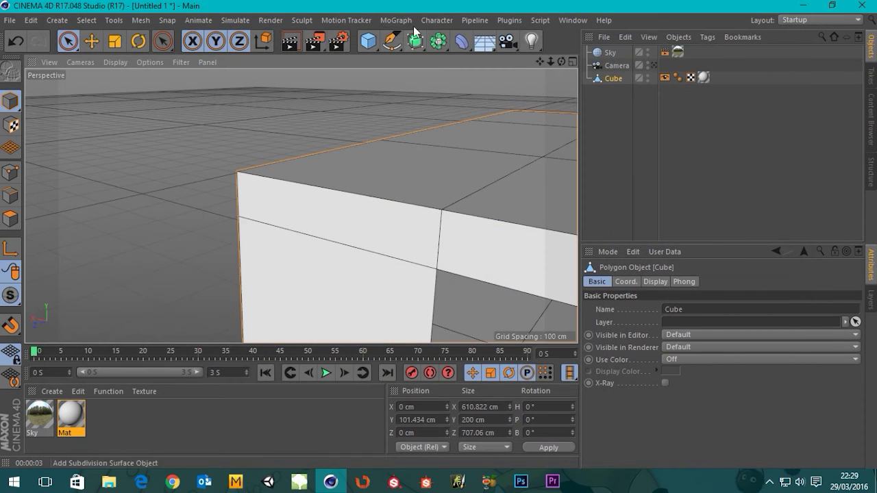
Enable Shading Transparency Check in the Physical render settings and render the corner close-up again.
click(337, 42)
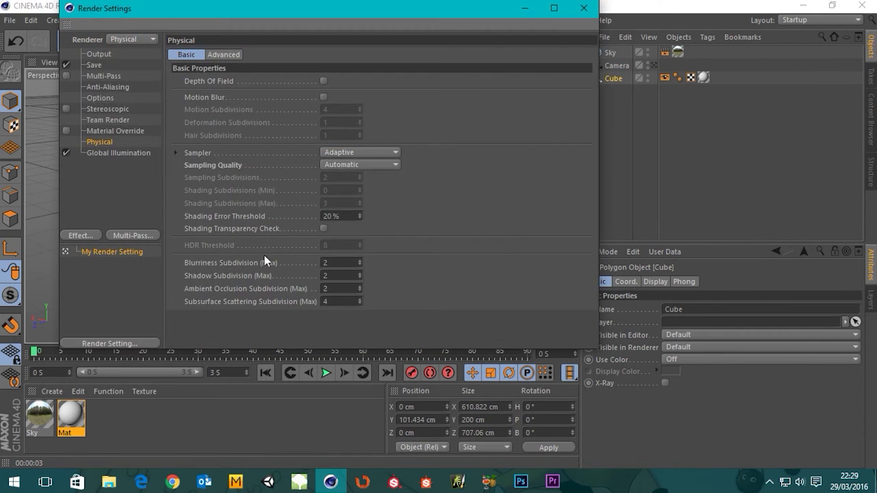
click(323, 228)
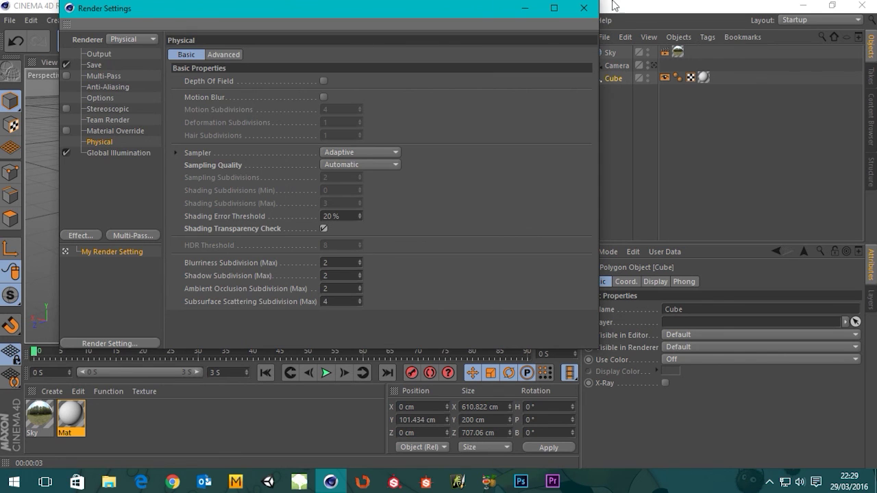
click(584, 7)
click(314, 49)
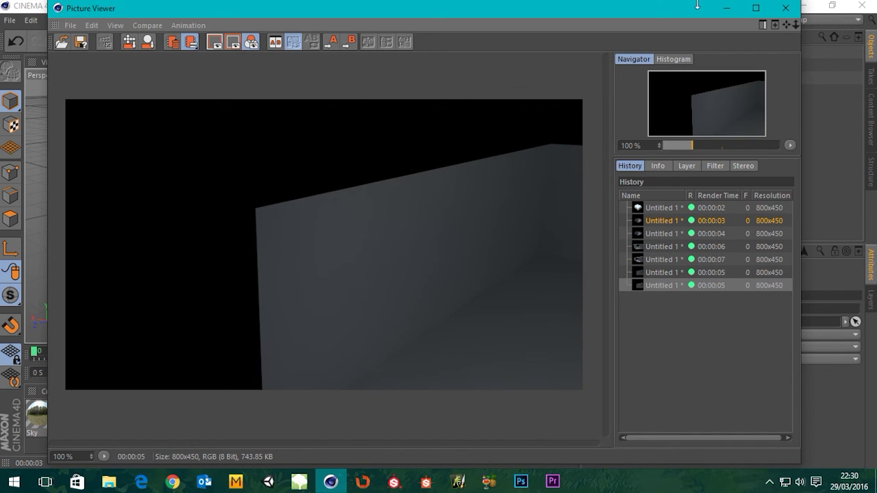
click(786, 8)
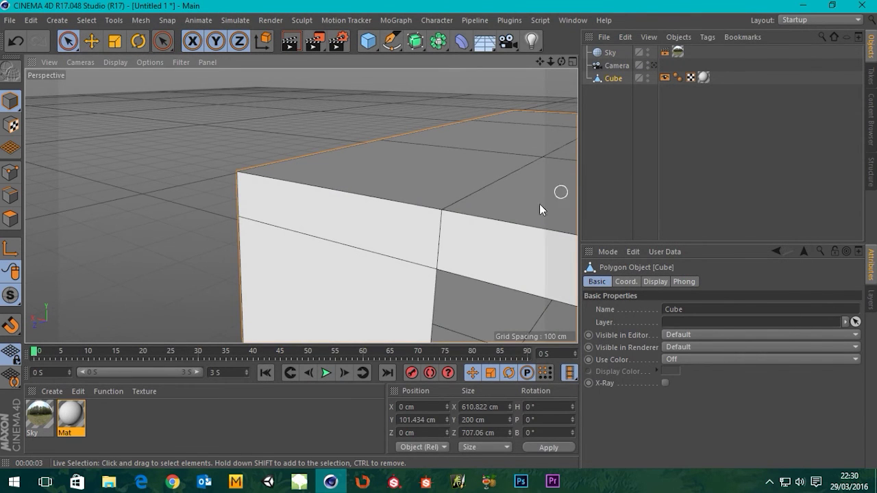
Render the whole room in the Picture Viewer from a raised view facing the corner between the two windowed walls.
scroll(489, 186, down, 5)
alt+middle_drag(506, 203, 208, 171)
alt+drag(326, 167, 335, 185)
click(314, 41)
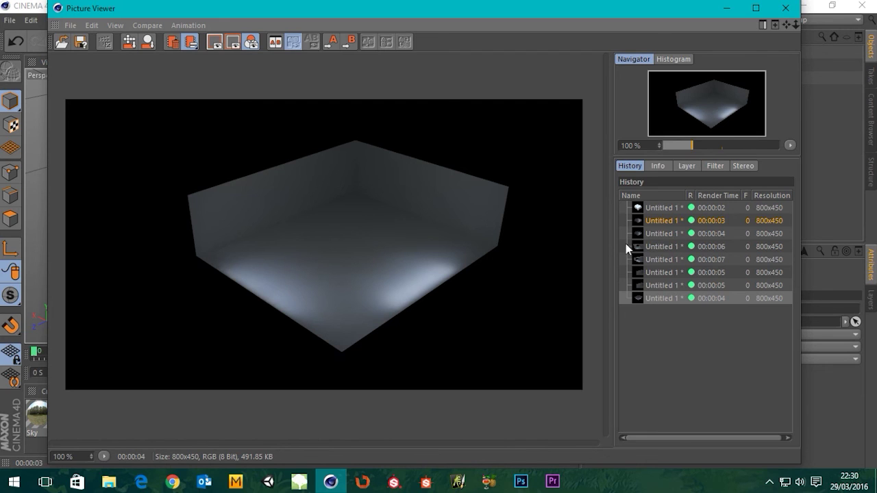
click(786, 9)
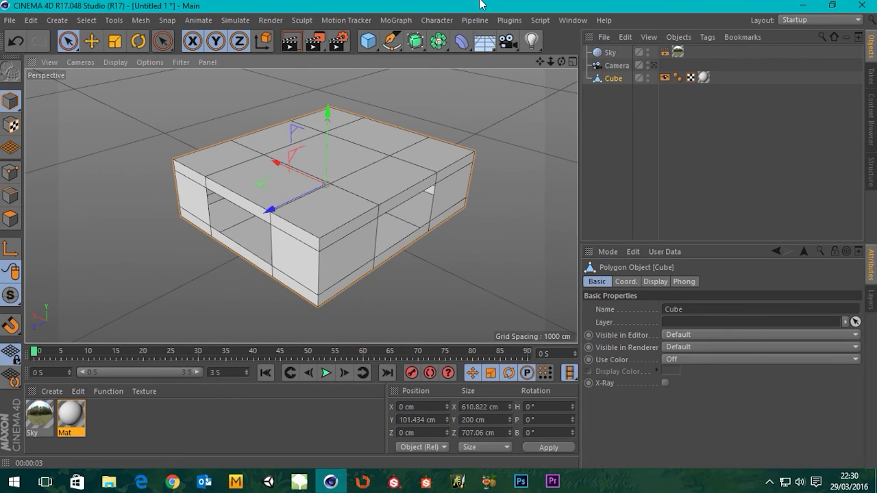